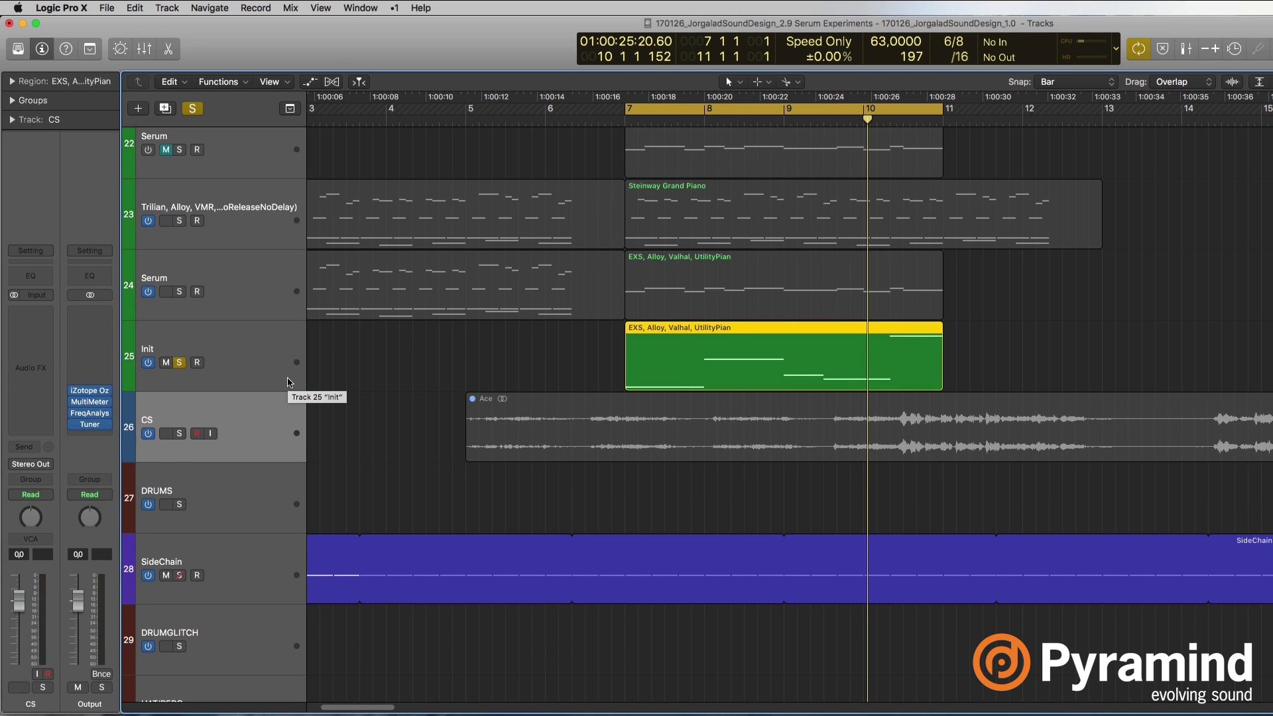
Select the Init track (track 25) to show its Sylenth1 channel strip in the inspector.
left_click(290, 383)
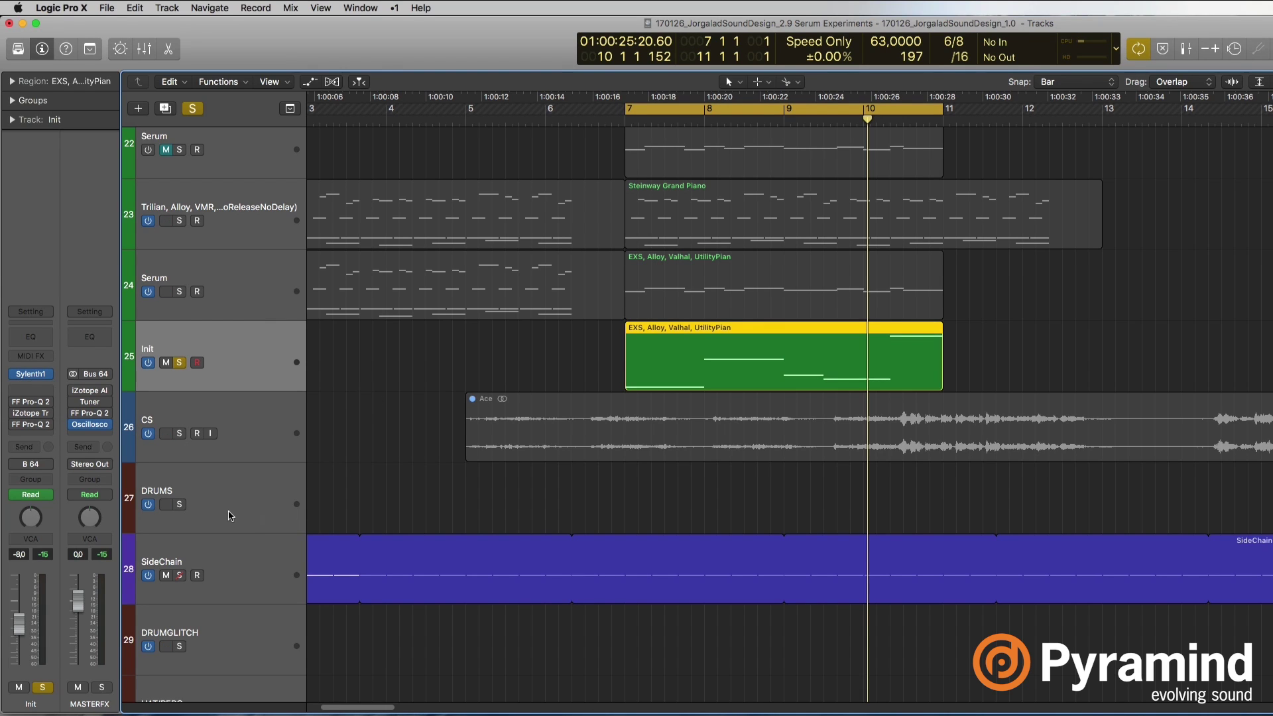
mouse_move(31, 382)
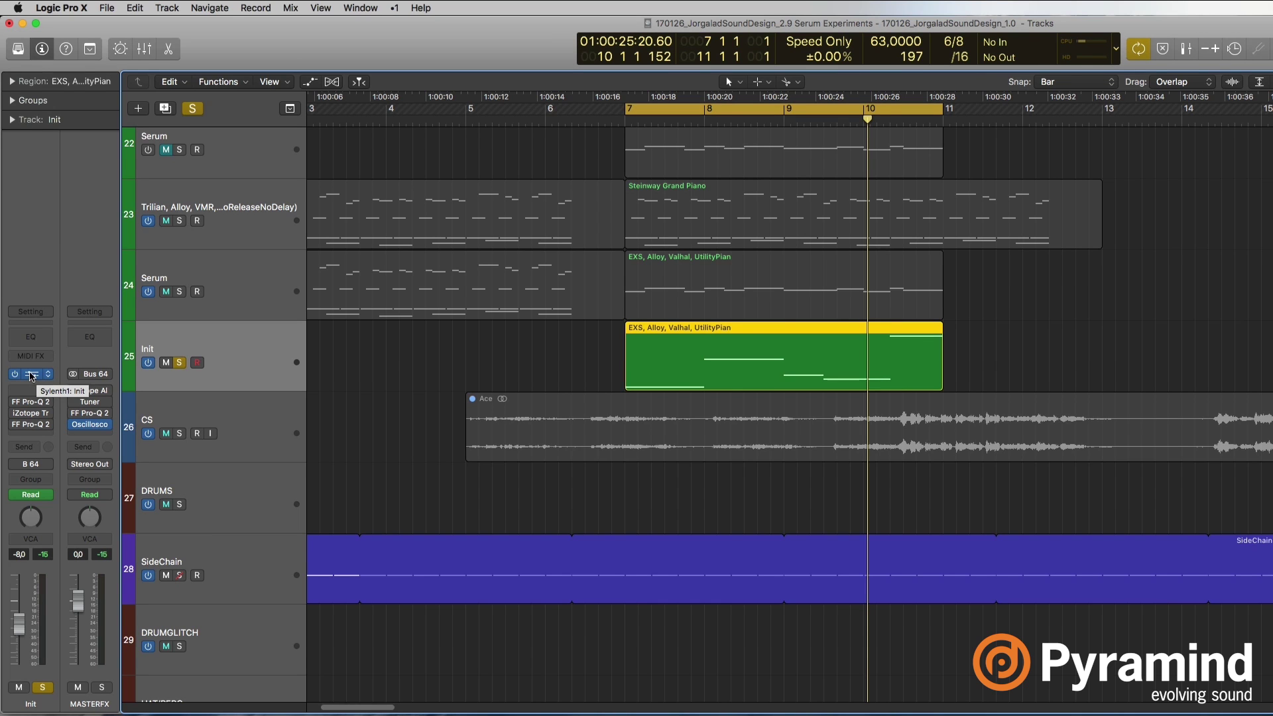
left_click(31, 376)
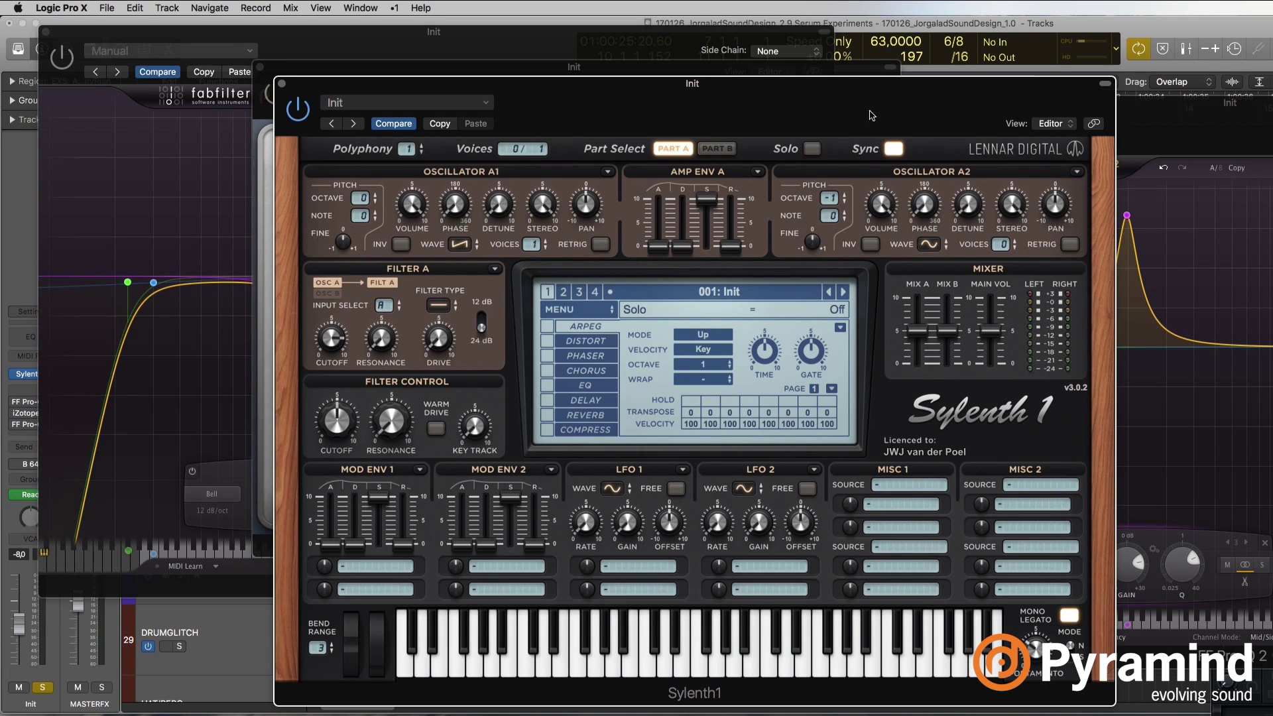
left_click_drag(844, 98, 876, 42)
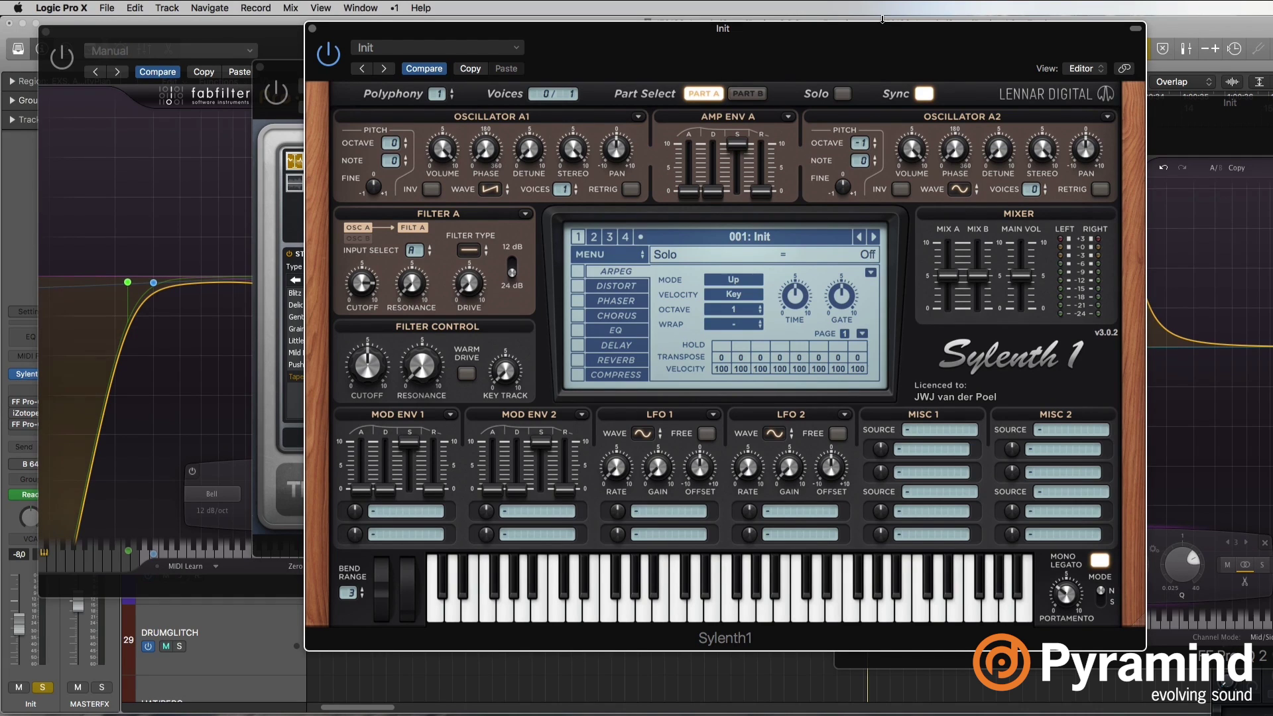
left_click(45, 32)
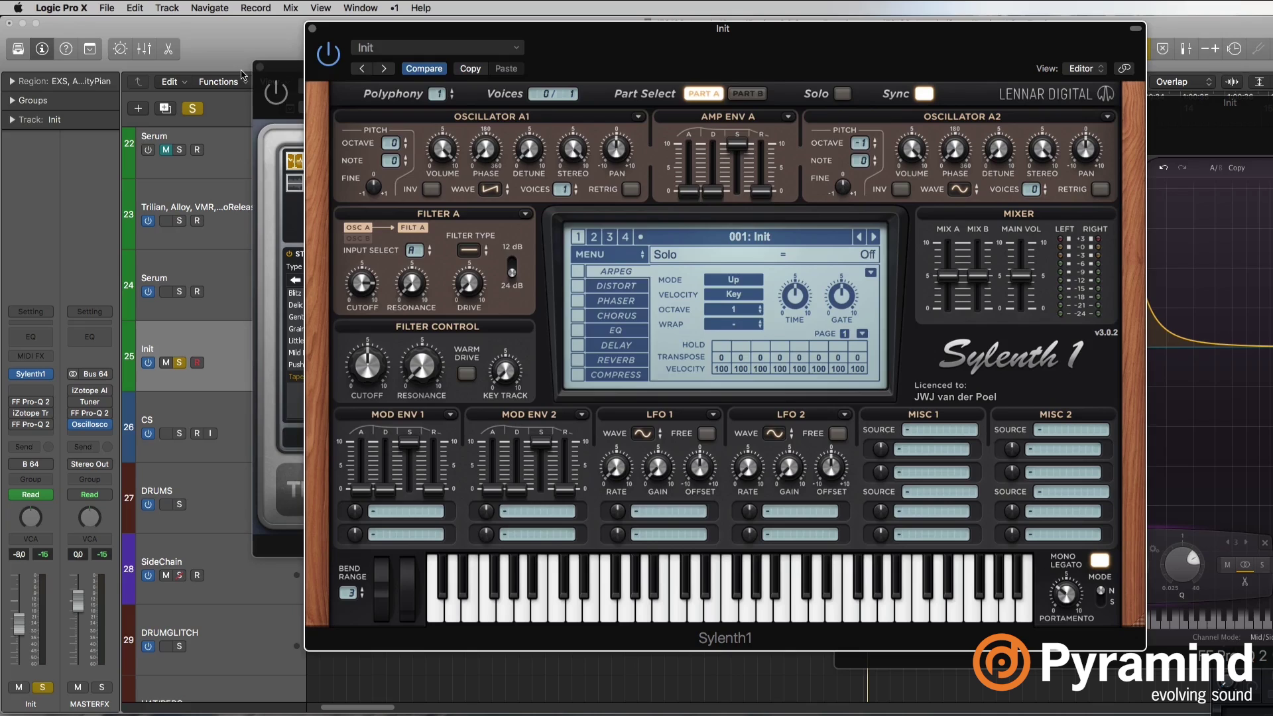
left_click(260, 67)
key("space")
left_click(1180, 120)
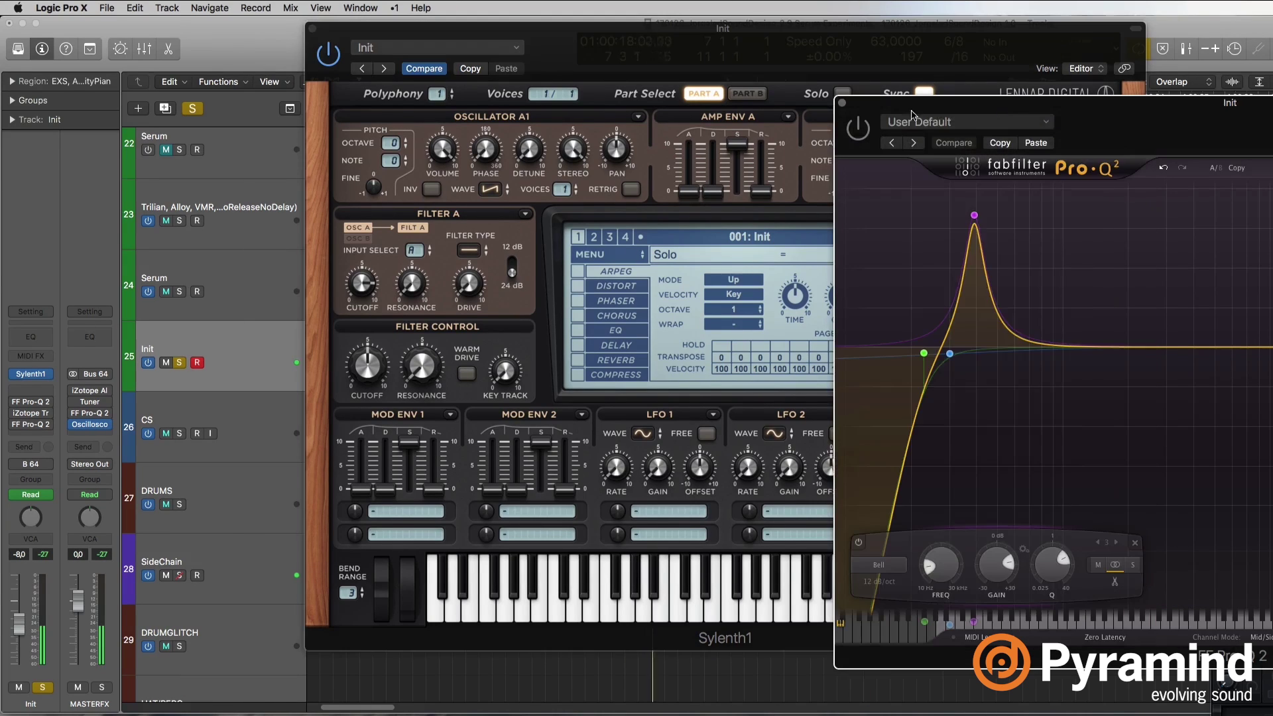
left_click(844, 103)
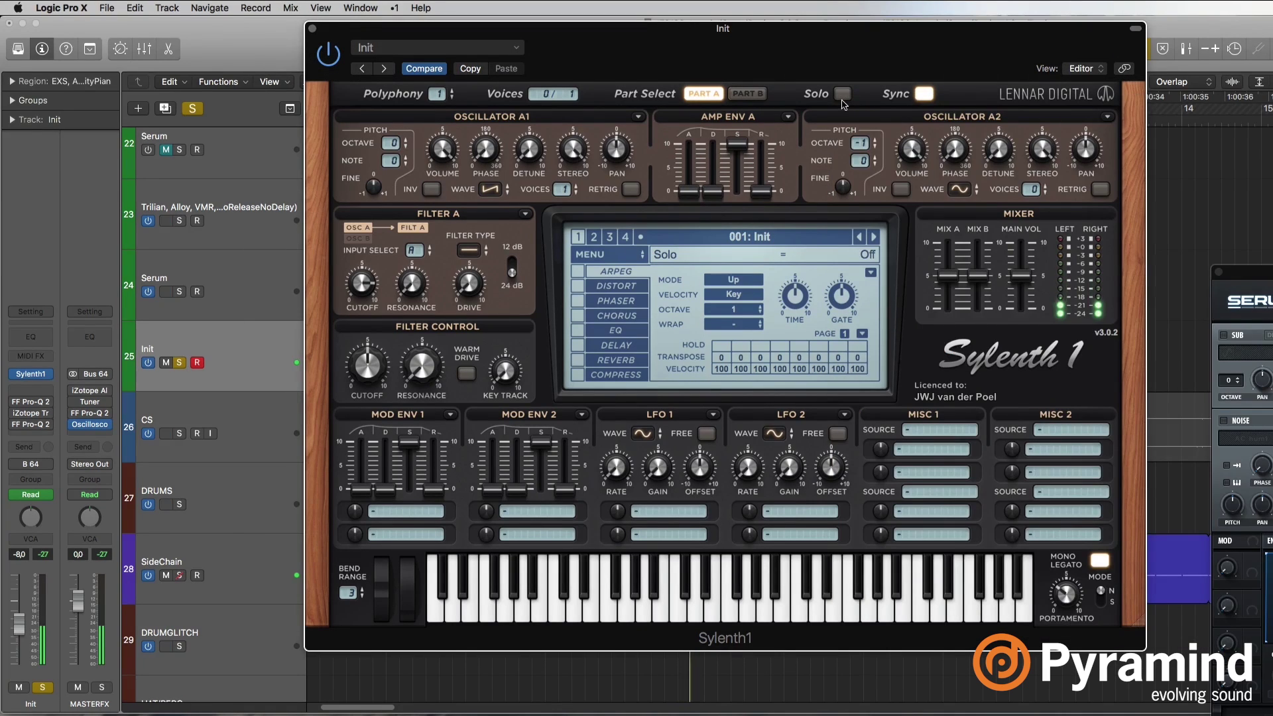
key("v")
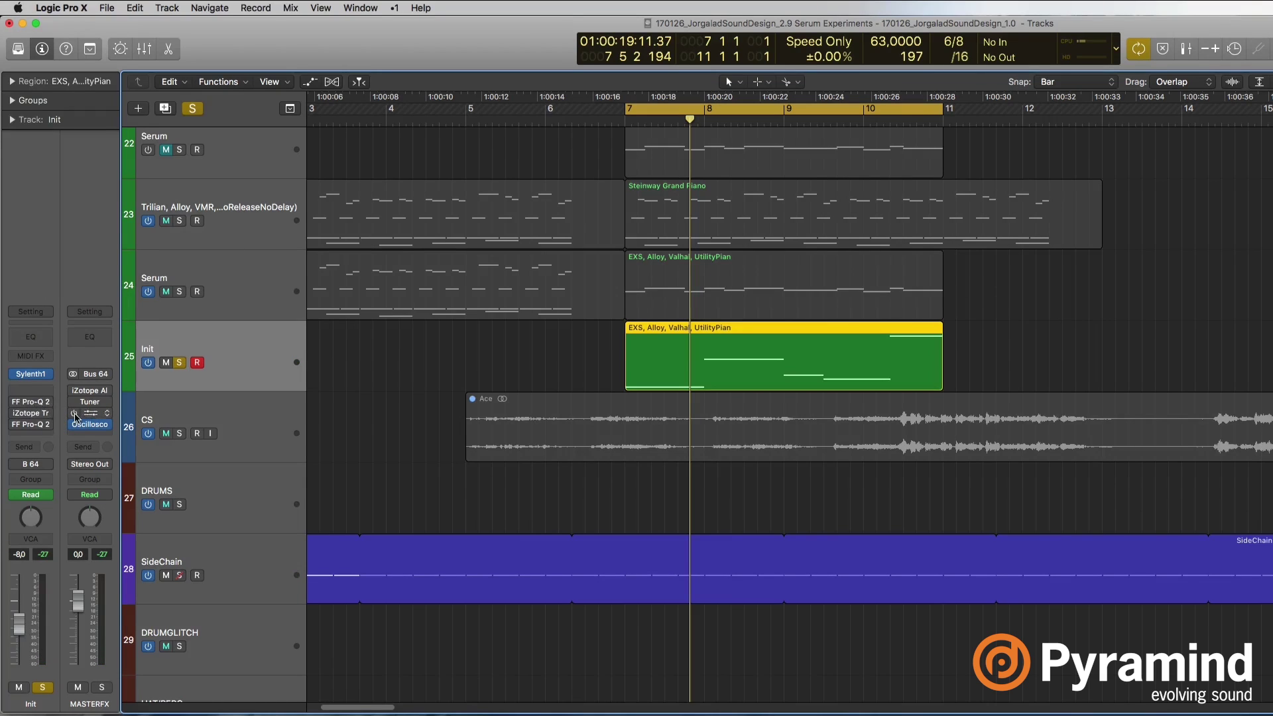
Replace the iZotope Trash 2 insert with the stereo SoundToys Decapitator.
left_click(49, 418)
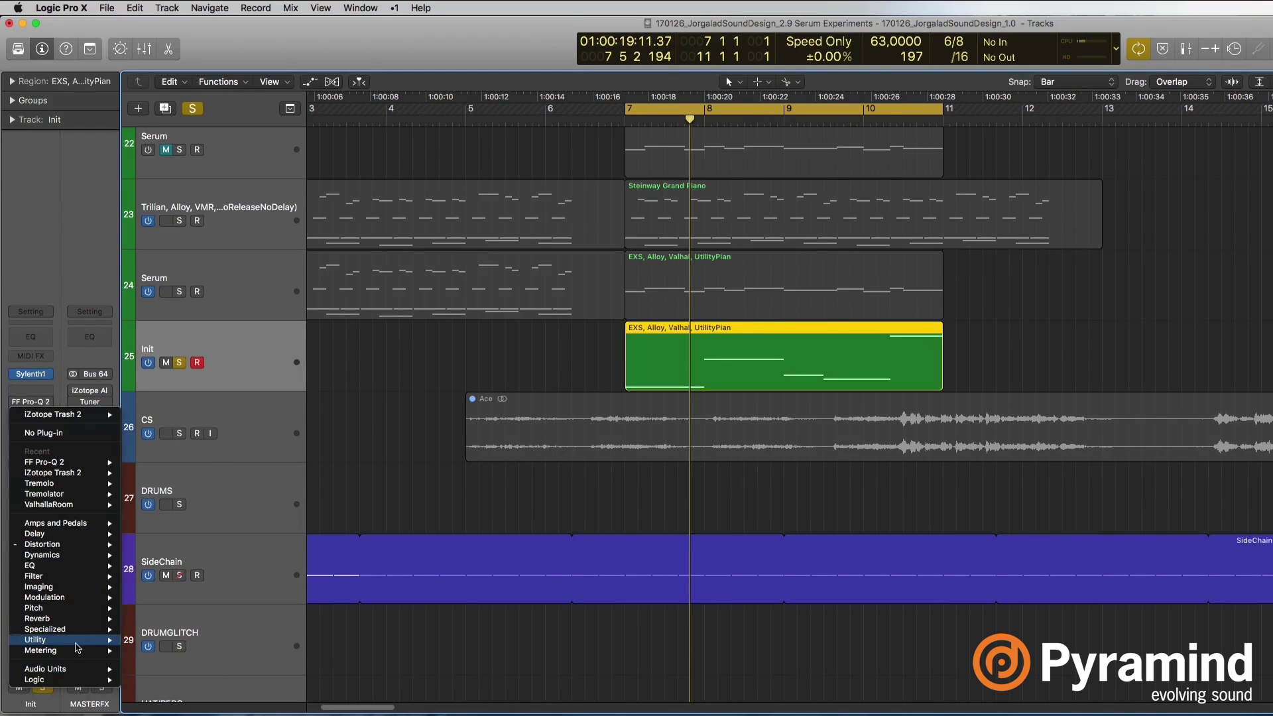
mouse_move(83, 670)
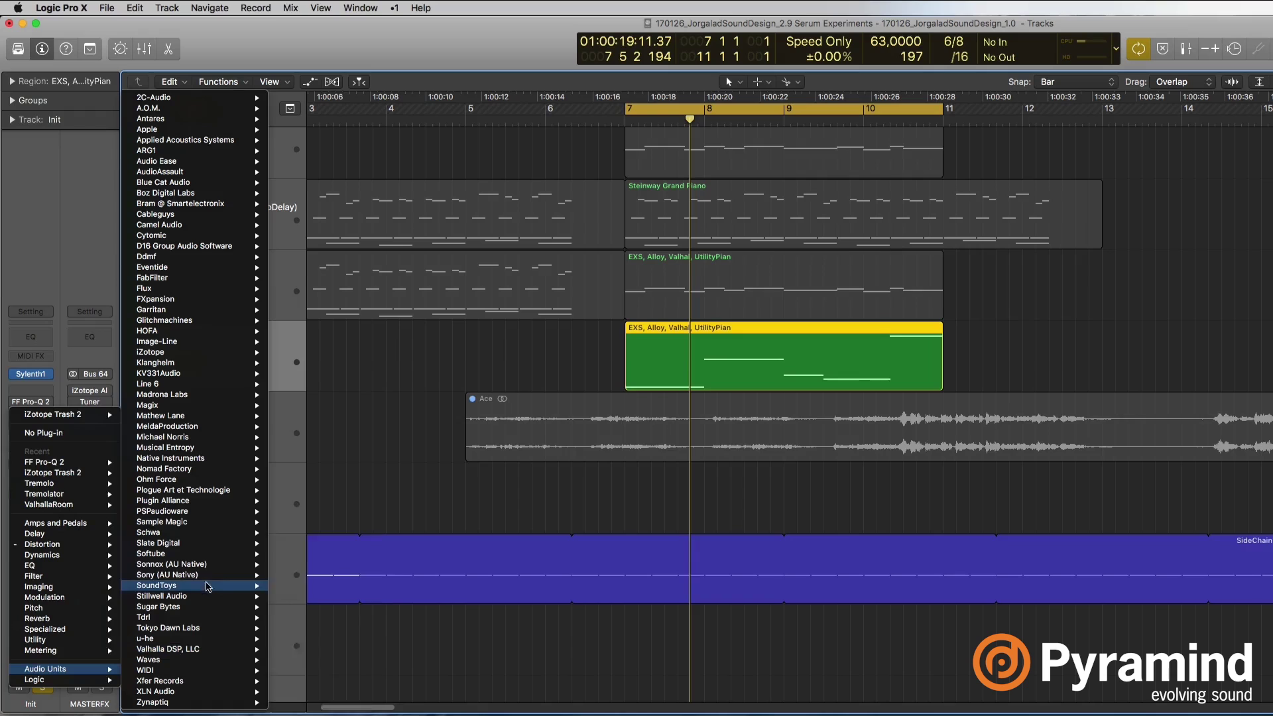
mouse_move(211, 589)
mouse_move(318, 523)
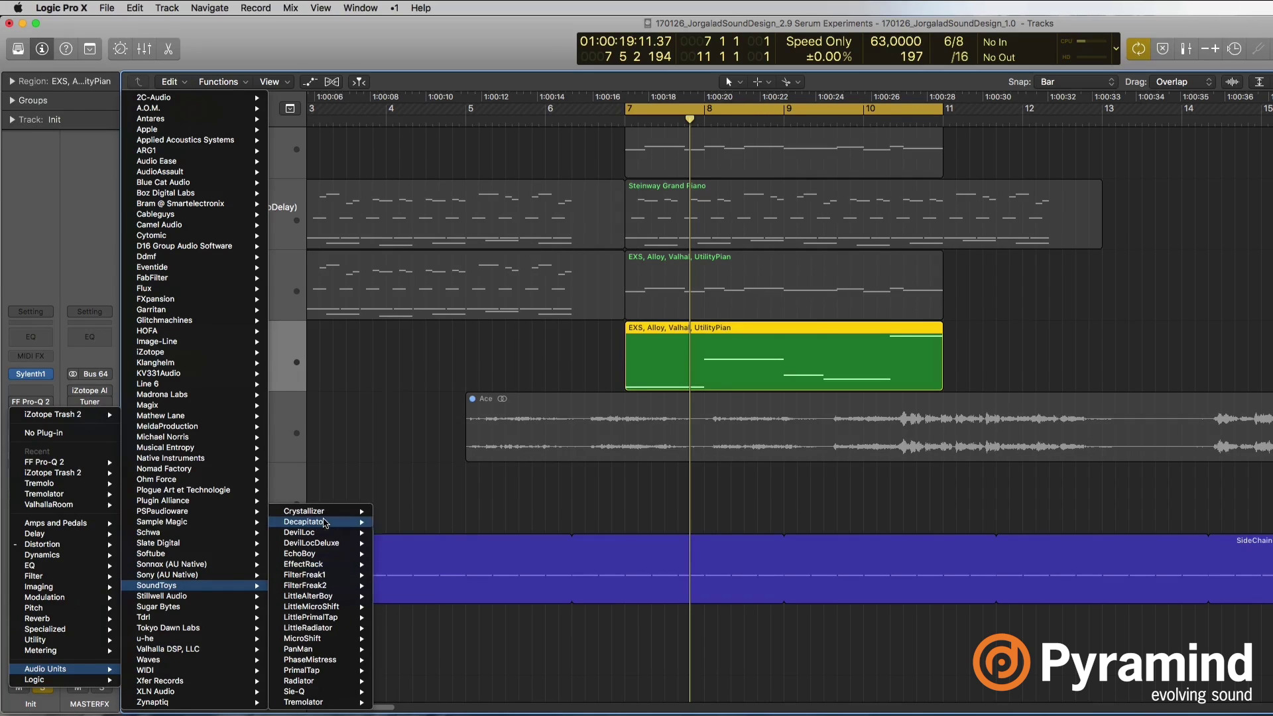
left_click(405, 525)
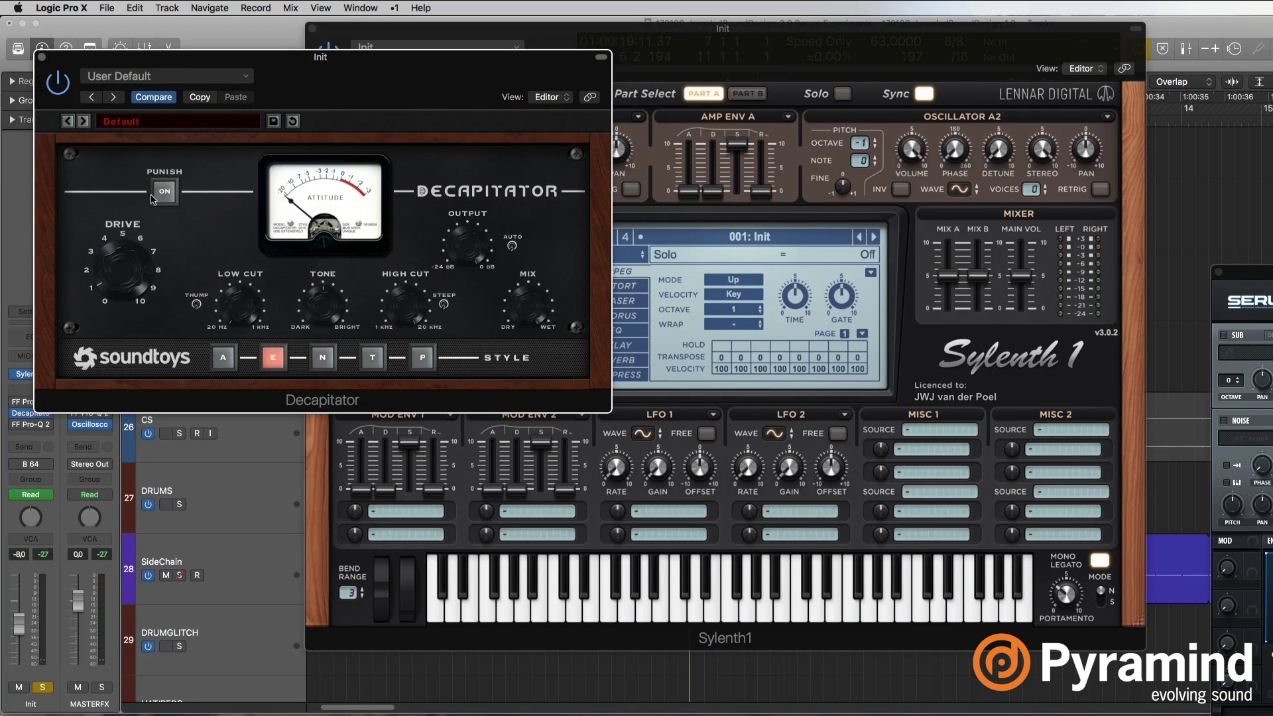
Turn on Decapitator's Punish mode and raise its Drive to about 4.
left_click(152, 199)
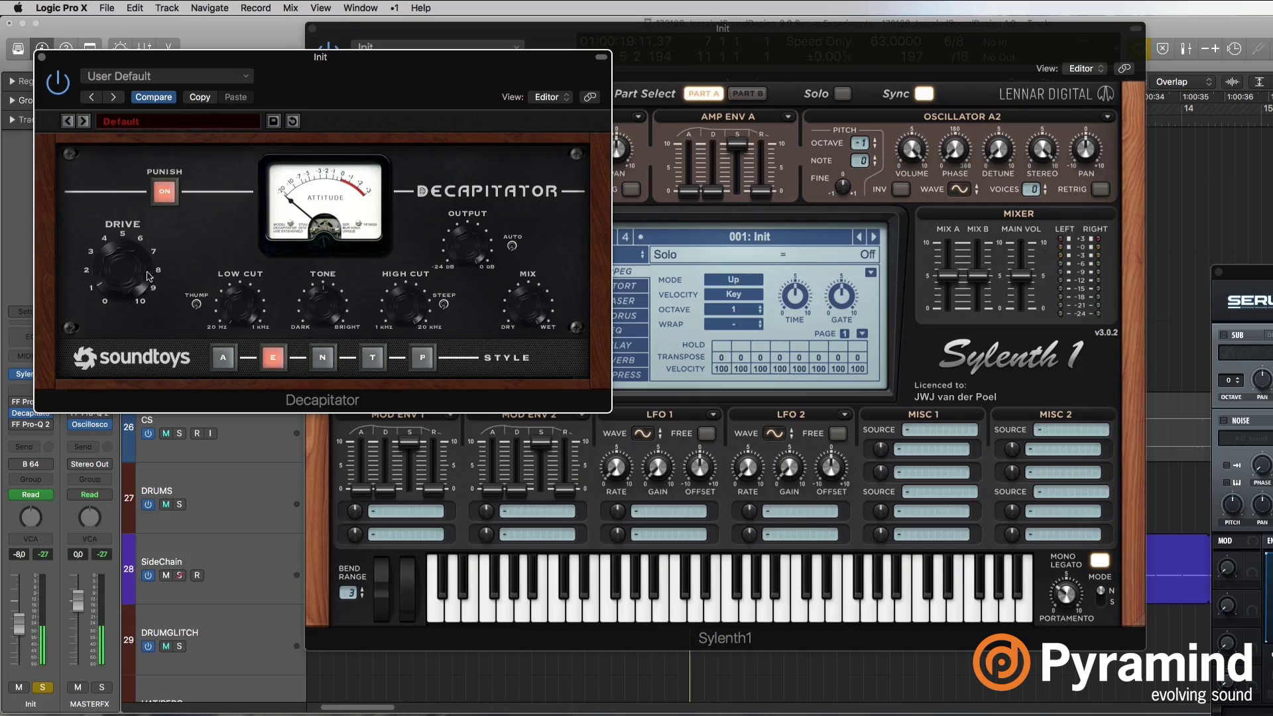
left_click_drag(133, 289, 131, 239)
left_click_drag(548, 74, 782, 83)
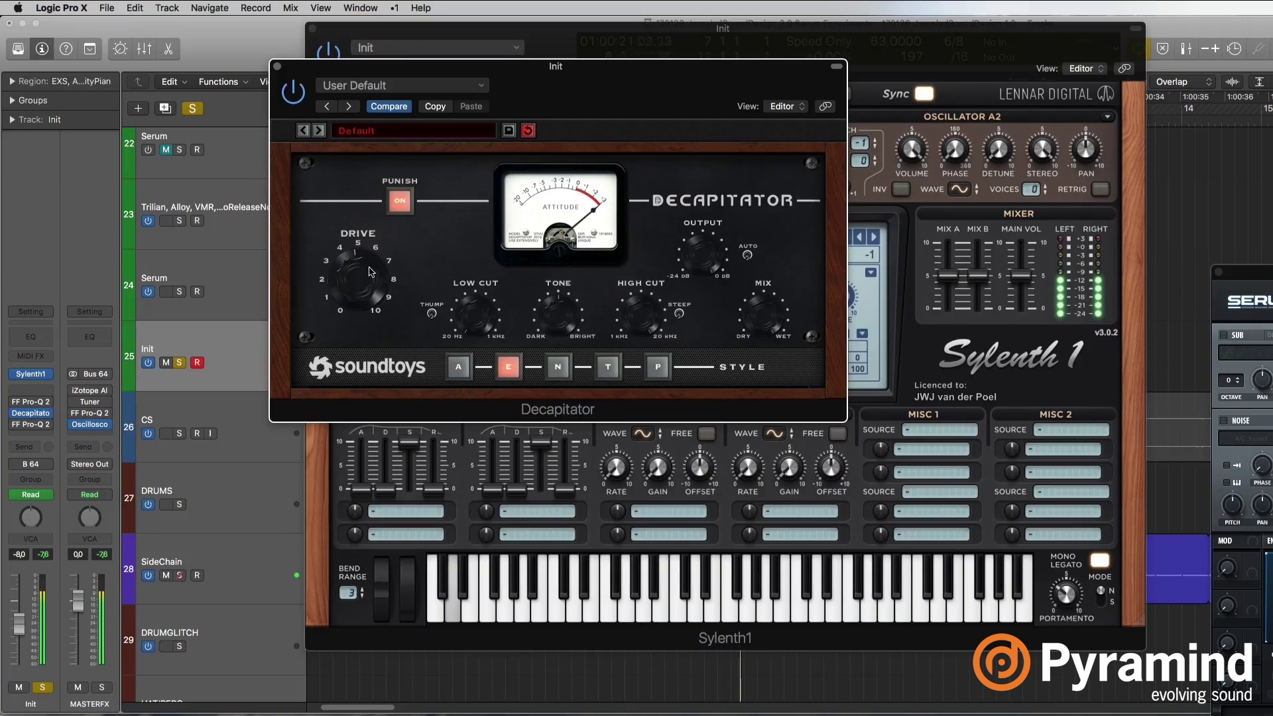
Bypass and re-enable Decapitator, close Sylenth1, and move Decapitator's window aside.
left_click(293, 92)
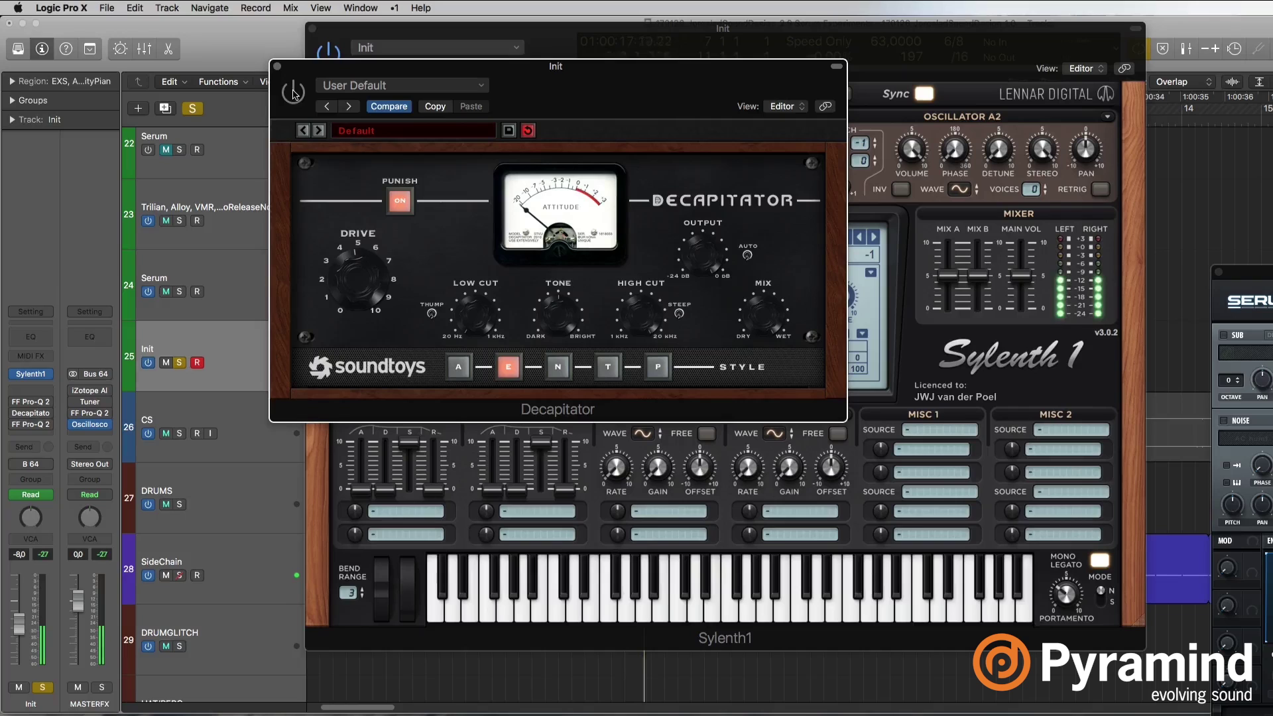
left_click(295, 92)
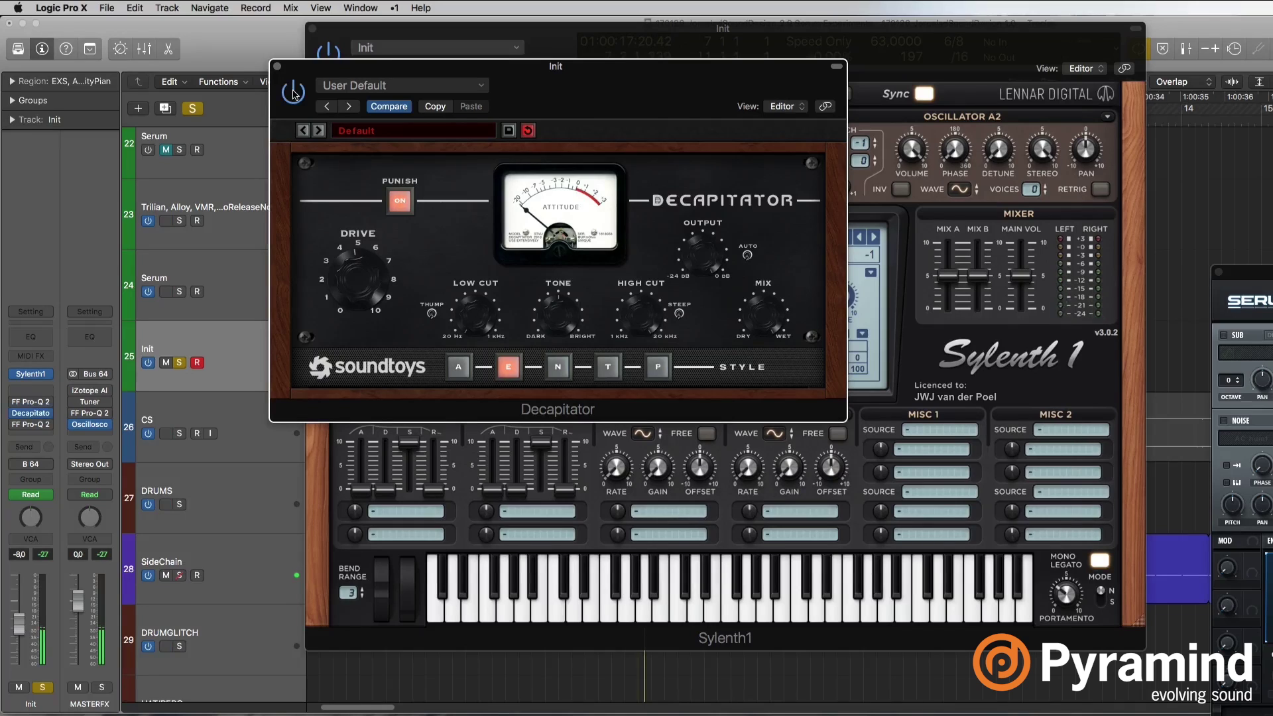
left_click(312, 29)
left_click(312, 28)
left_click_drag(627, 110, 751, 168)
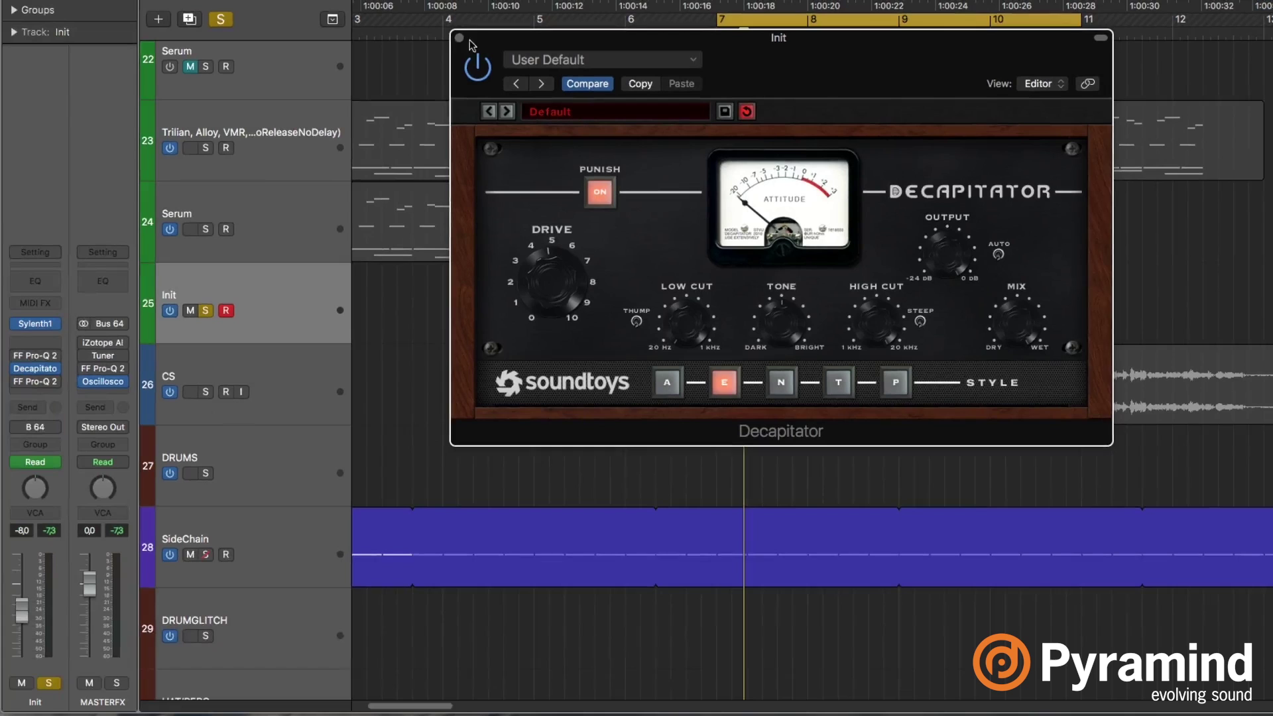
Close Decapitator, then enable and open the Init channel's first Pro-Q 2.
left_click(459, 38)
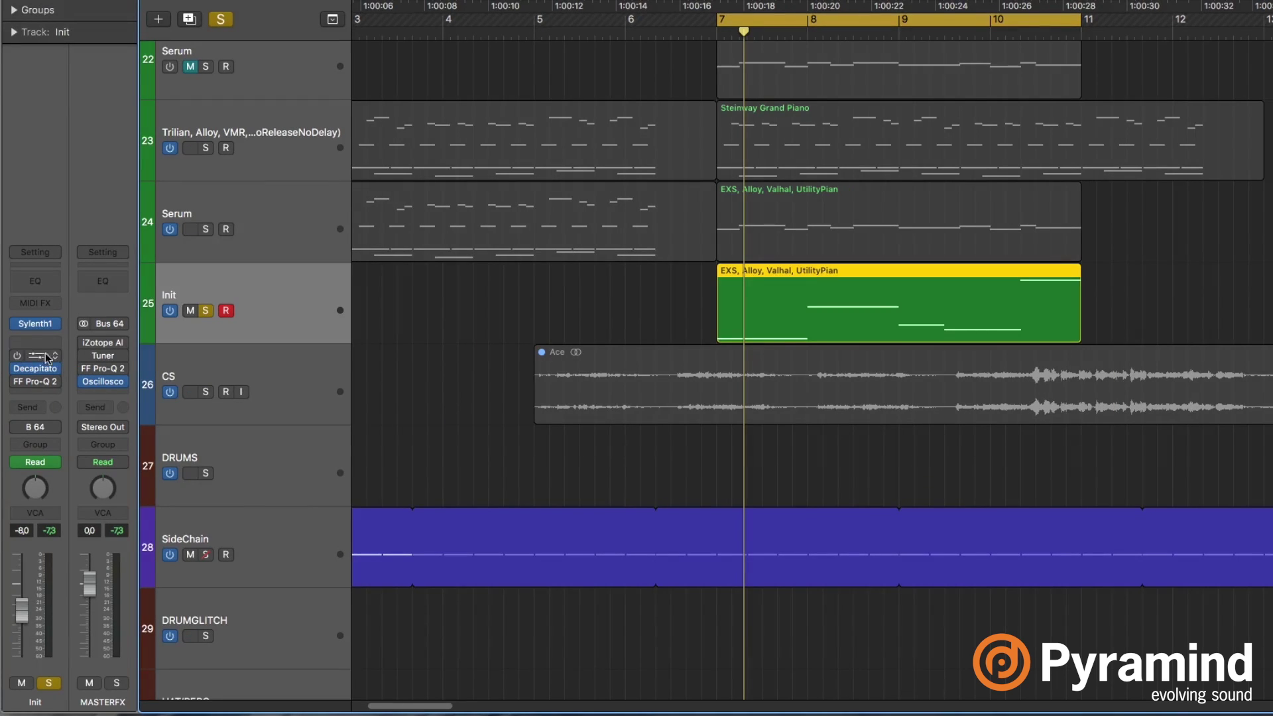
left_click(18, 356)
left_click(37, 356)
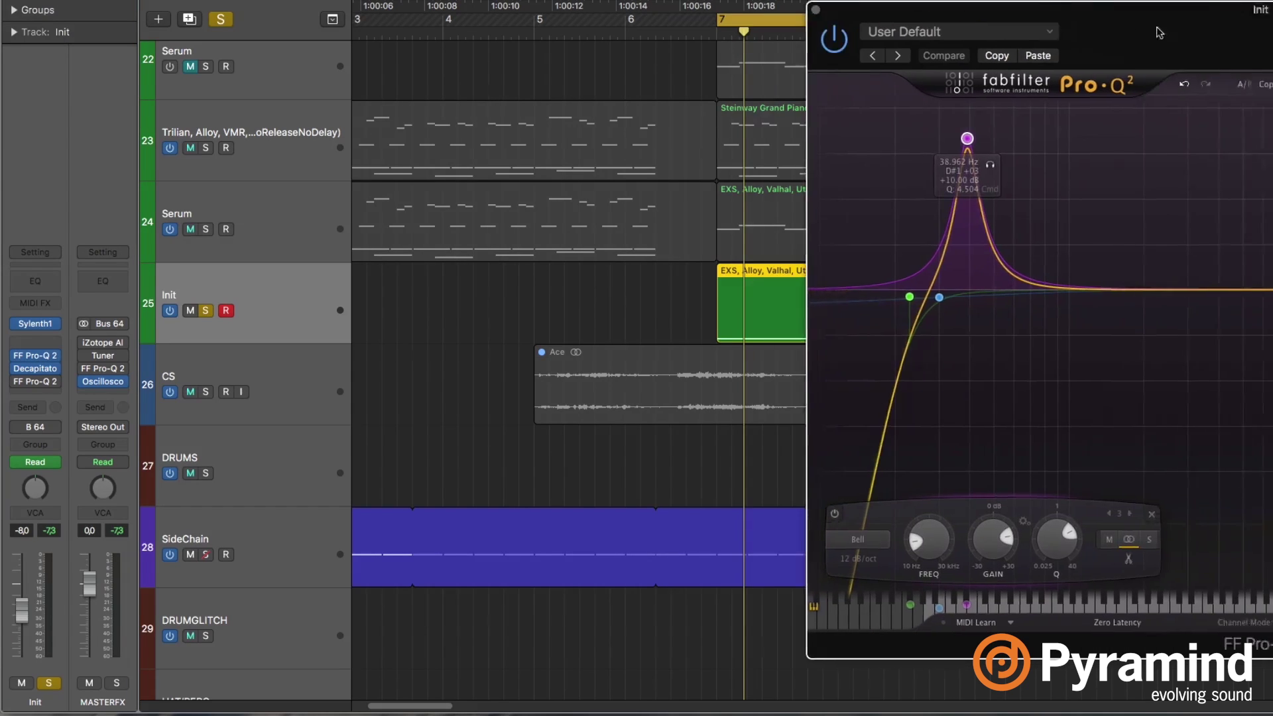
left_click_drag(1159, 33, 840, 4)
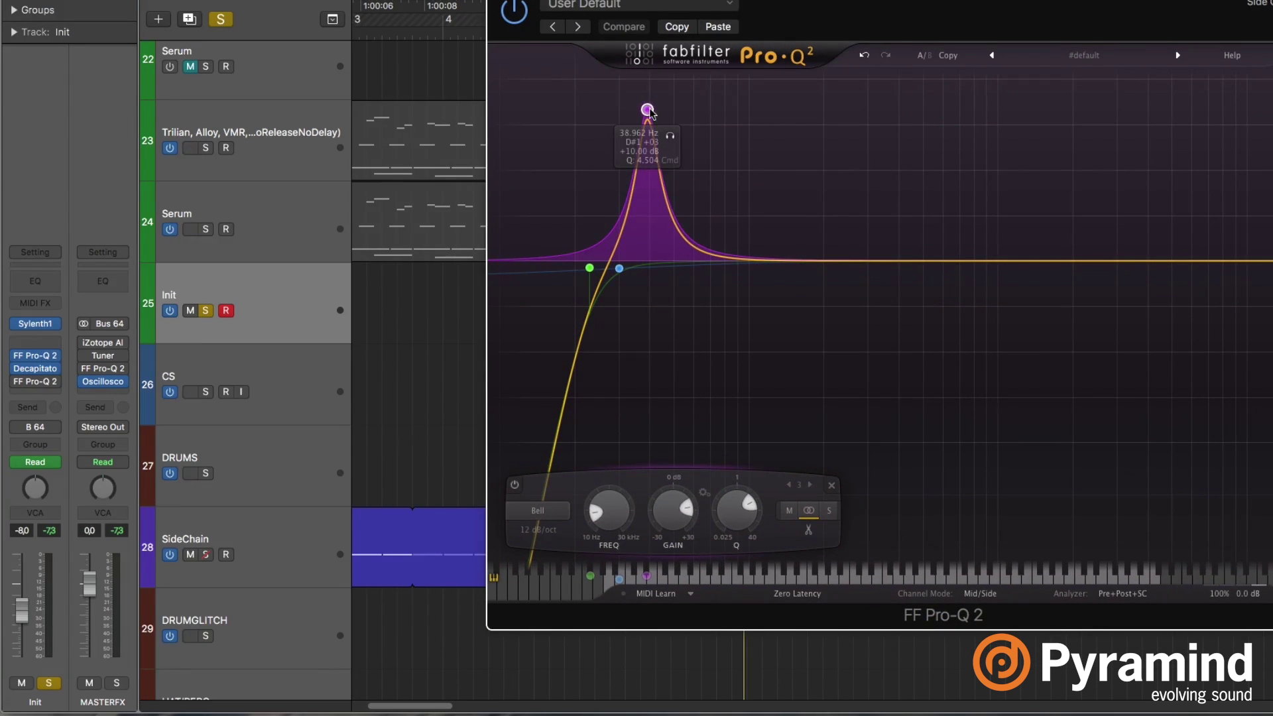
Set the Pro-Q 2 bell band to +10 dB gain at 60 Hz.
left_click_drag(650, 110, 705, 108)
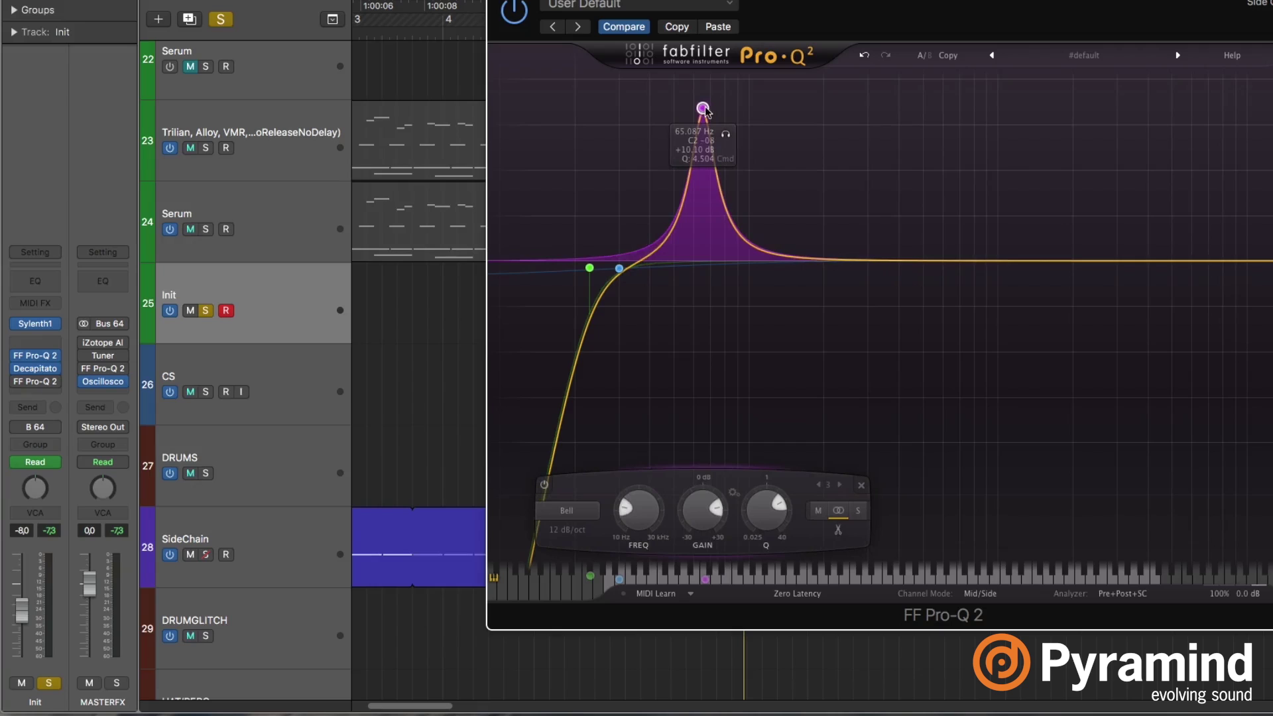
double_click(706, 511)
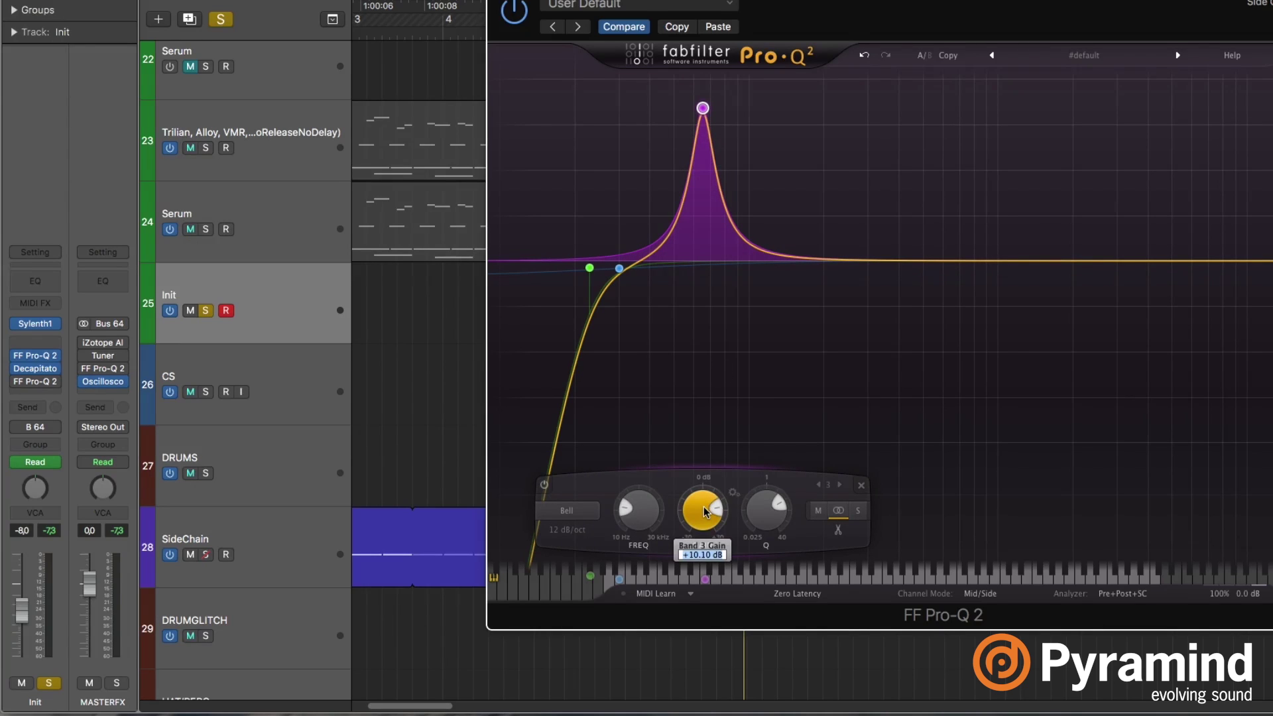
type("10")
key("Return")
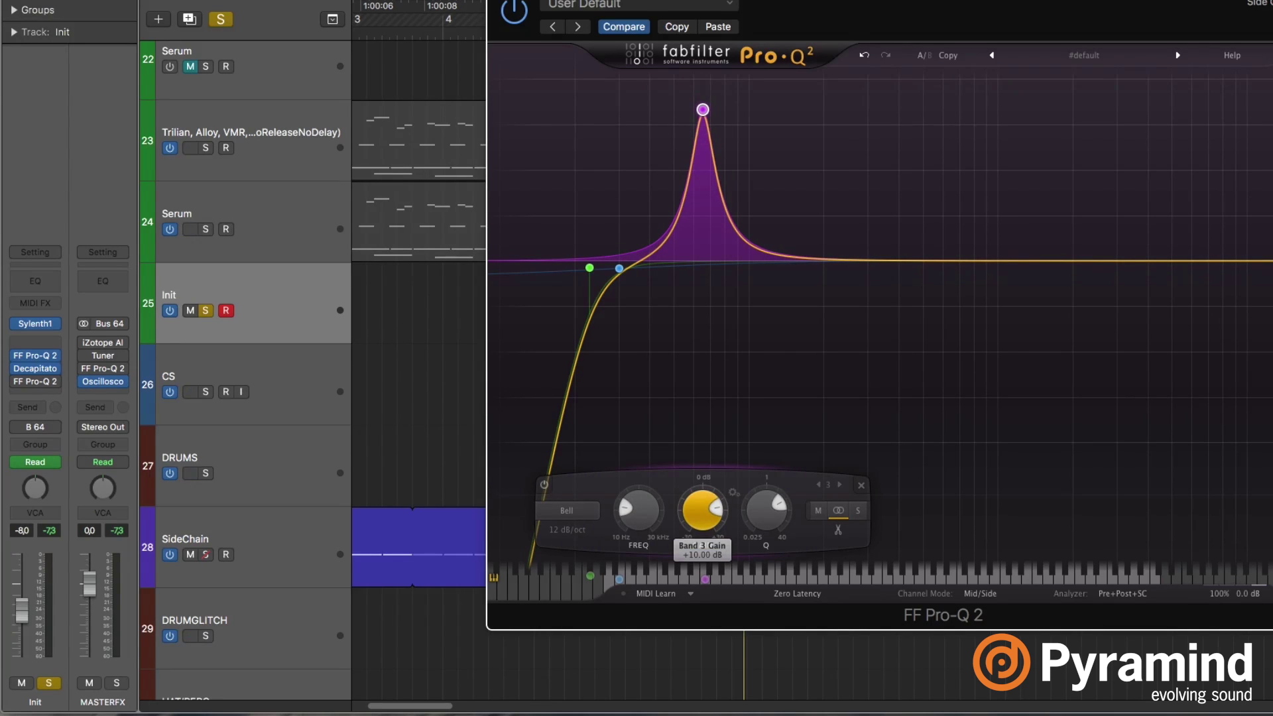
double_click(640, 514)
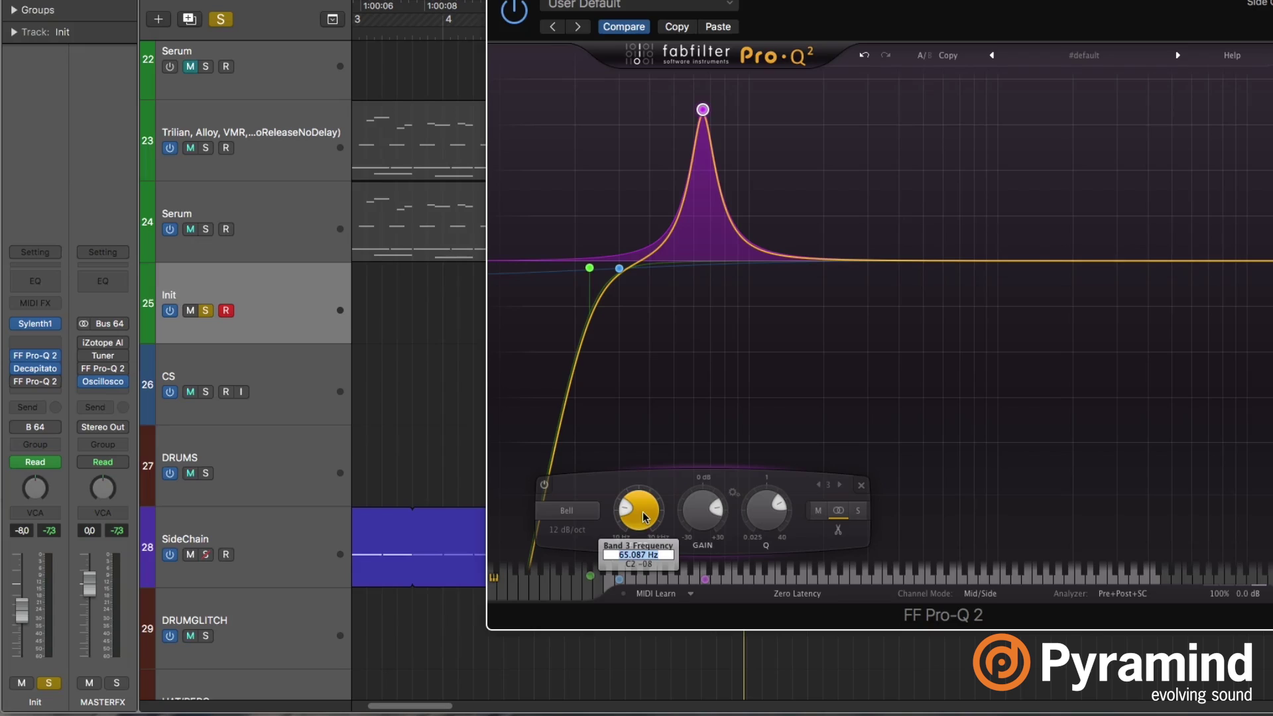
type("60")
key("Return")
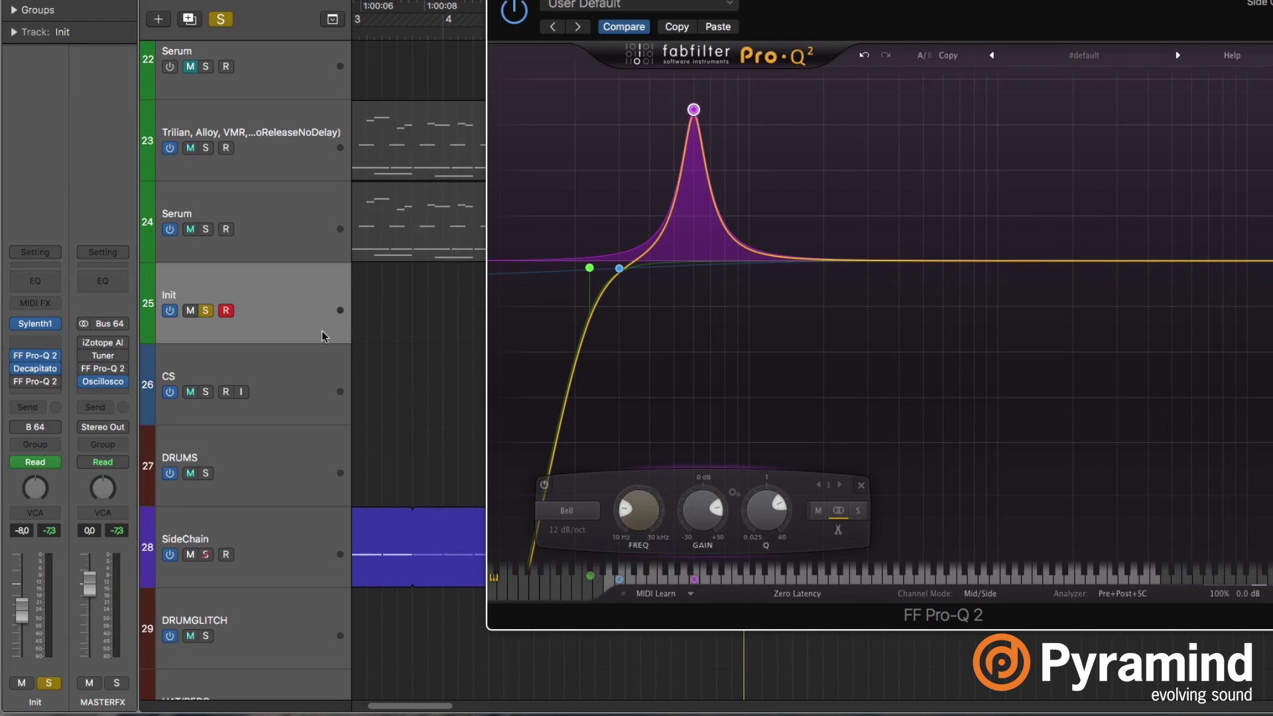
Lower the +10 dB bell band's frequency to about 31 Hz.
mouse_move(698, 99)
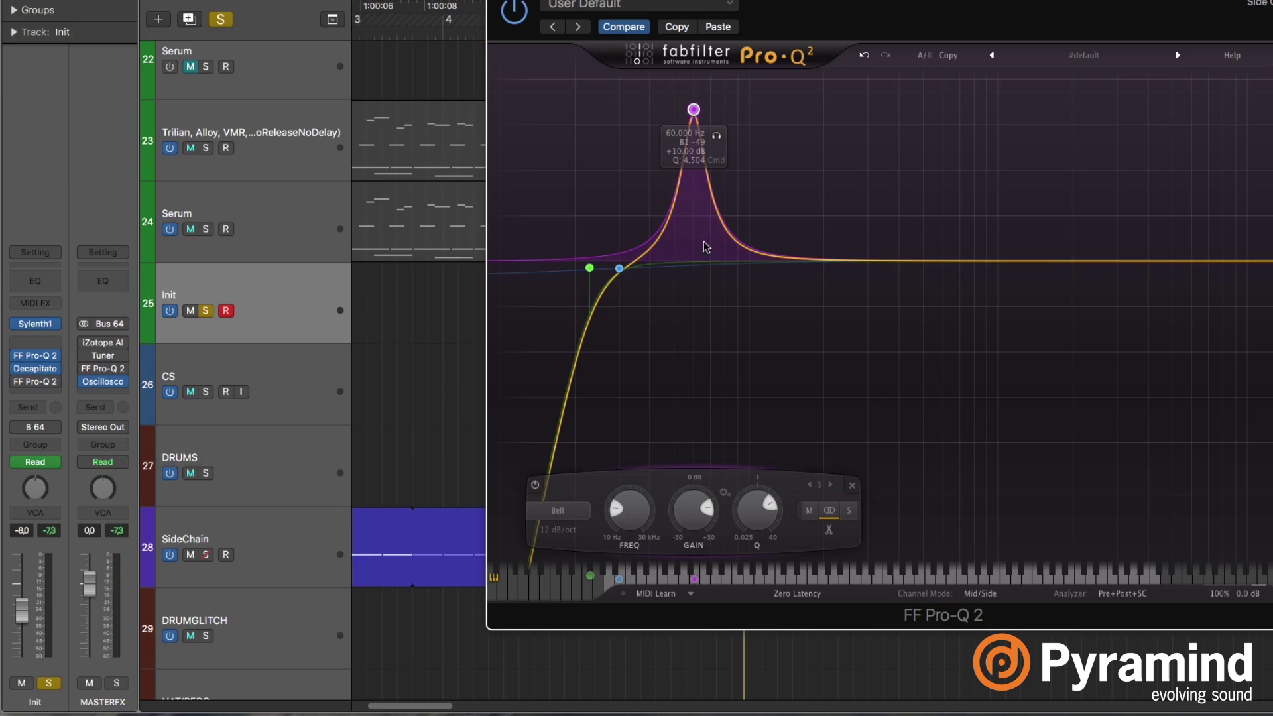
left_click_drag(878, 38, 777, 42)
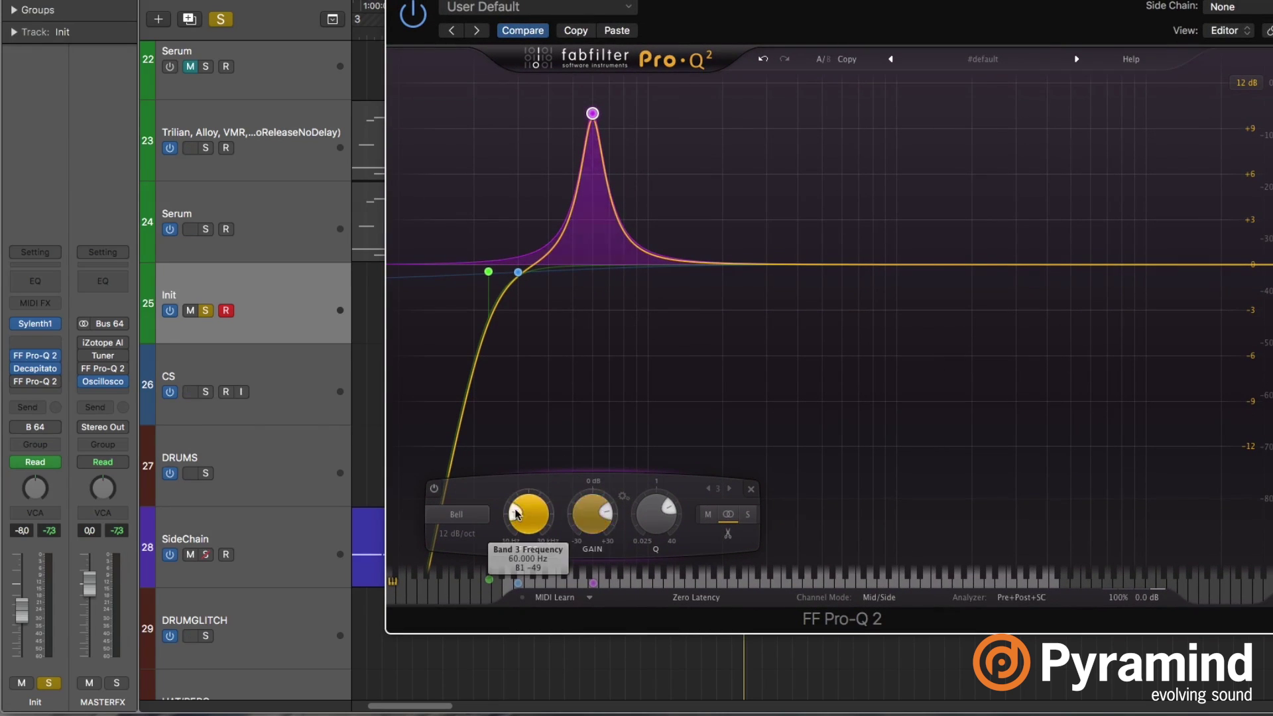
mouse_move(542, 527)
left_mouse_down()
mouse_move(555, 475)
mouse_move(555, 496)
mouse_move(519, 524)
left_mouse_up()
scroll(519, 523, "up", 2)
scroll(528, 511, "down", 5)
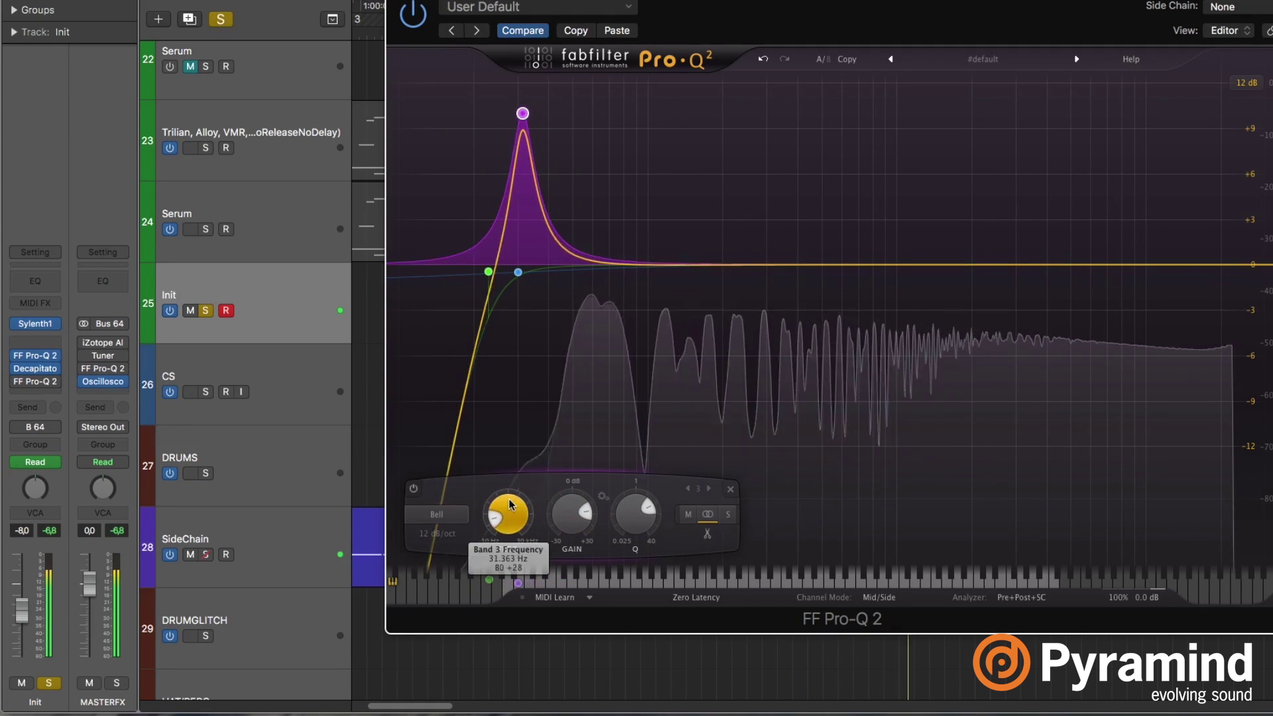
Start playback and sweep the +10 dB bell boost up to about 92 Hz.
key("v")
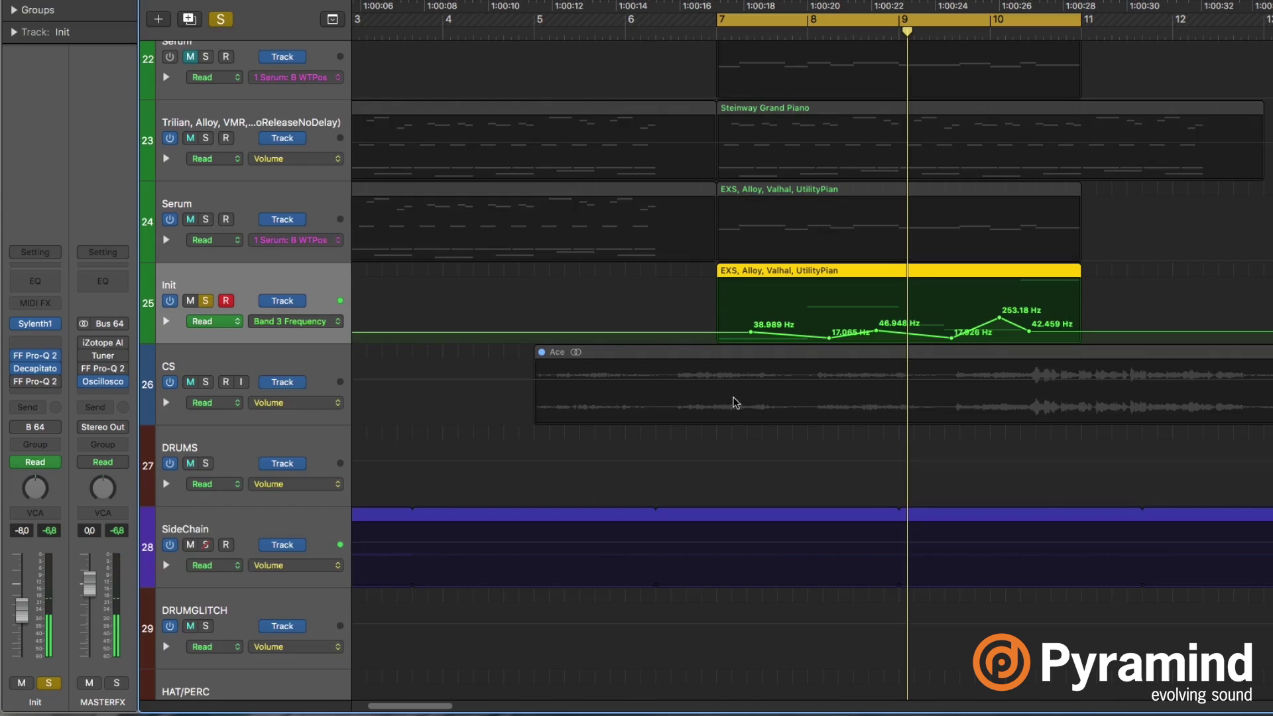
key("a")
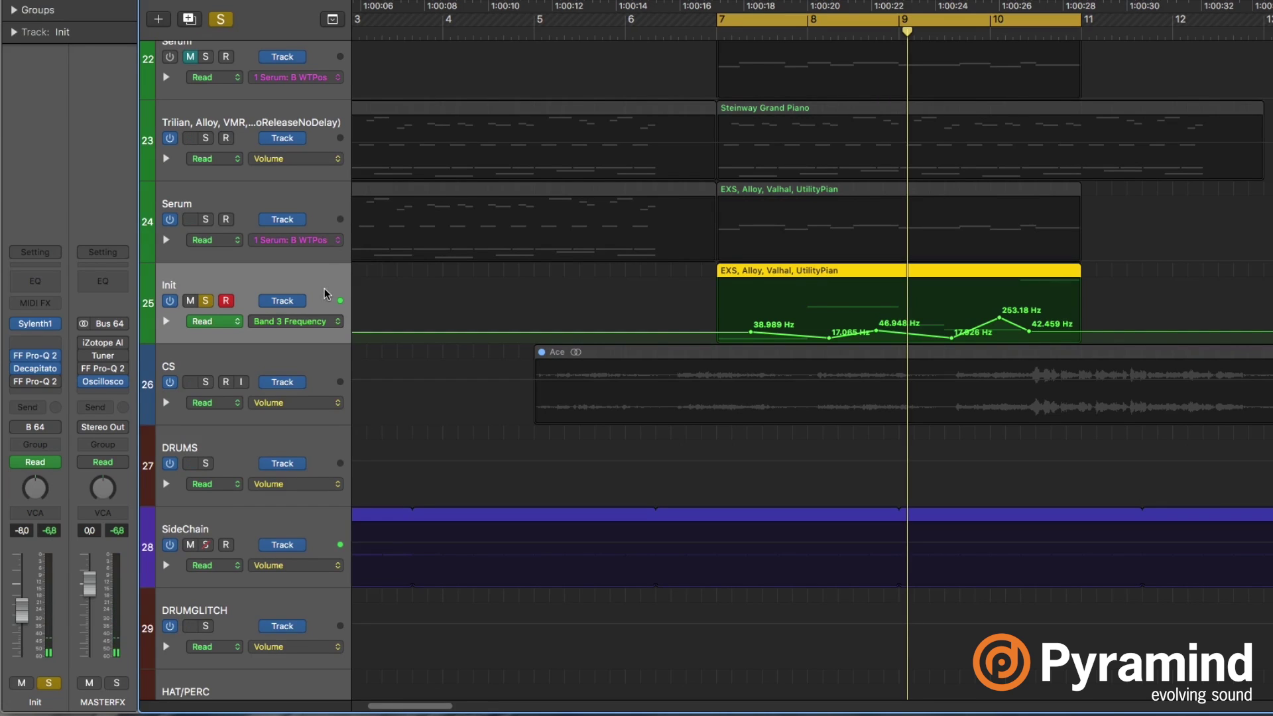
key("a")
key("v")
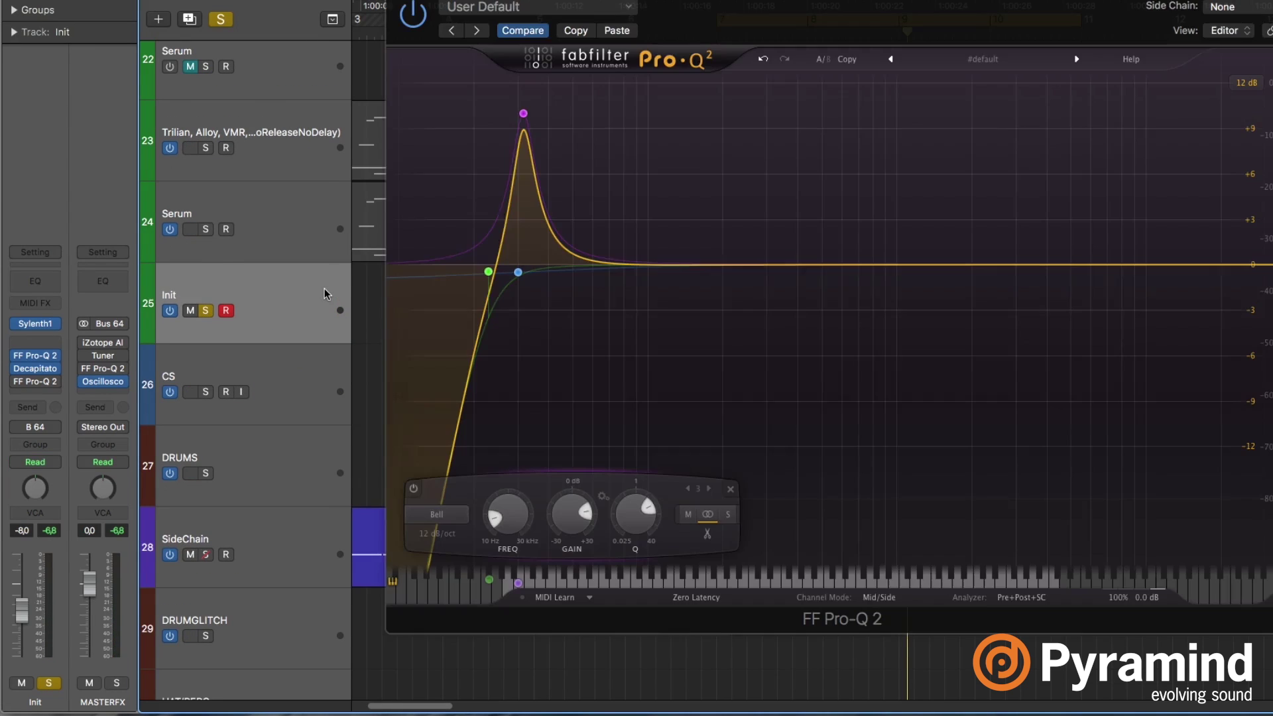
key("space")
left_click_drag(508, 514, 462, 493)
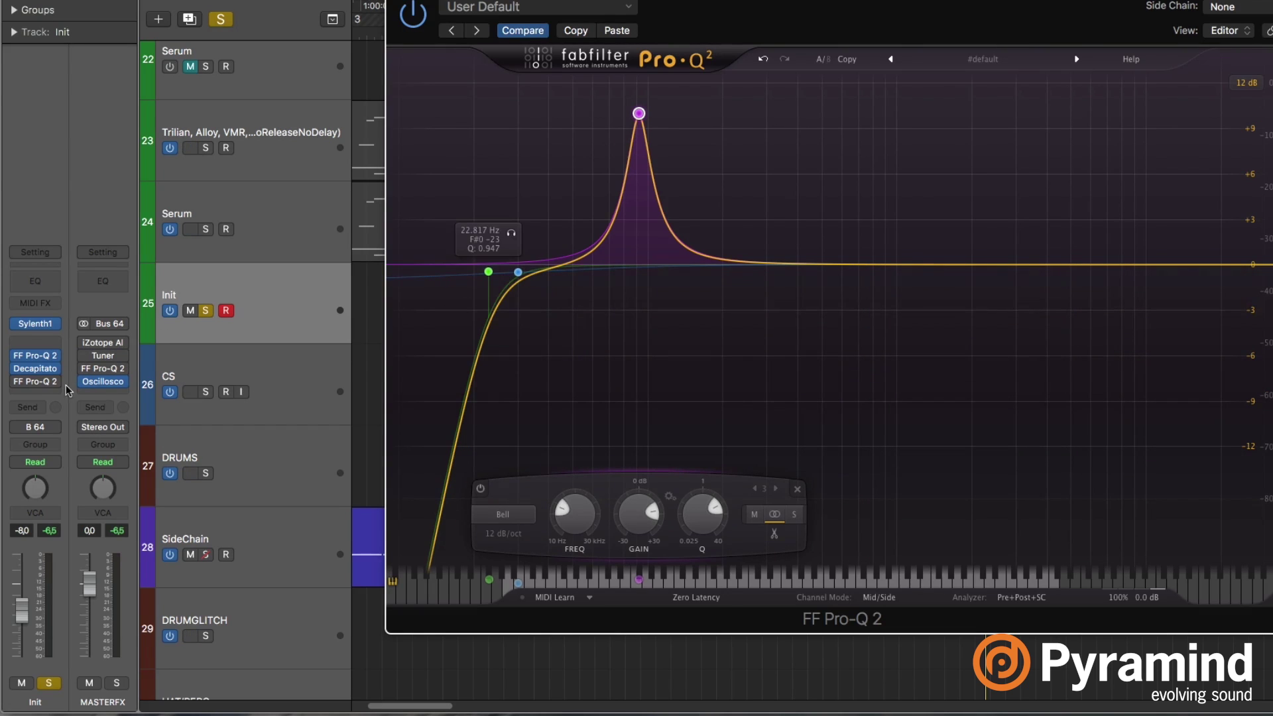
Enable the third-slot Pro-Q 2 and arrange both EQ windows side by side.
left_click(17, 382)
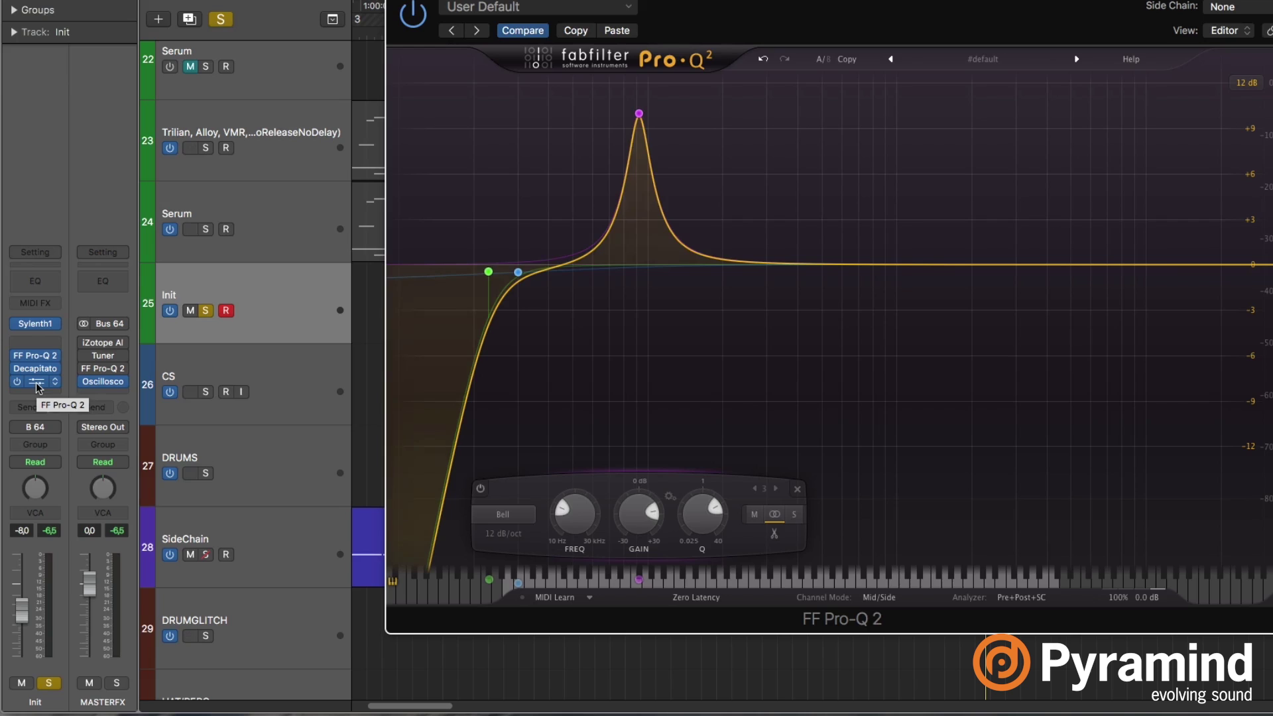
left_click(38, 385)
left_click_drag(713, 1, 1272, 3)
left_click_drag(735, 14, 356, 0)
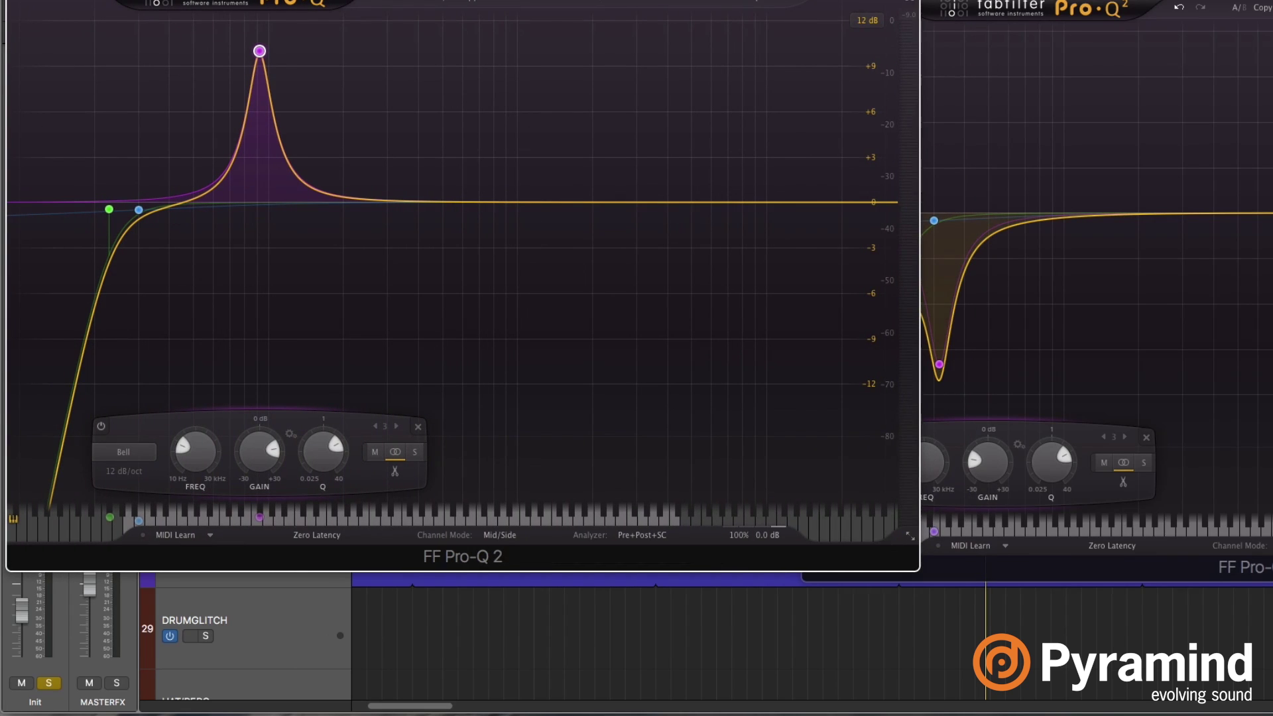
left_click_drag(981, 3, 1092, 0)
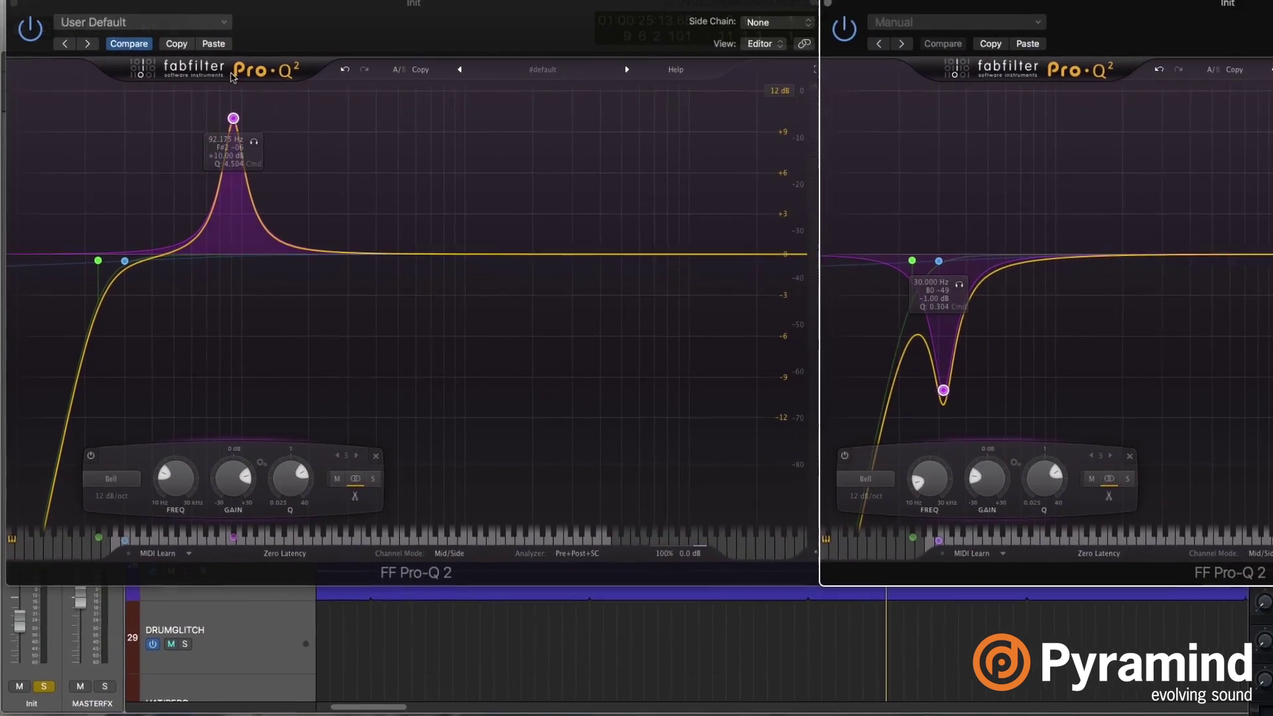
Copy the first Pro-Q 2's curve into the second and flip the bell to −10 dB.
left_click(182, 45)
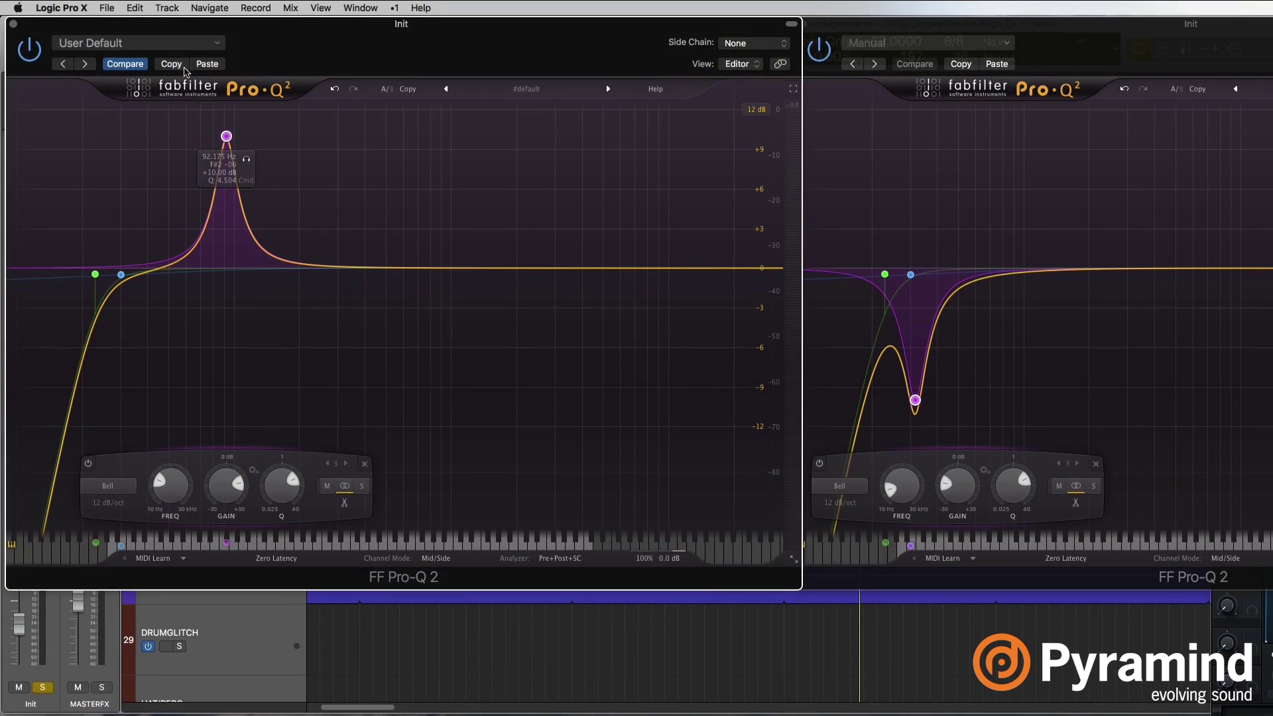
left_click(997, 63)
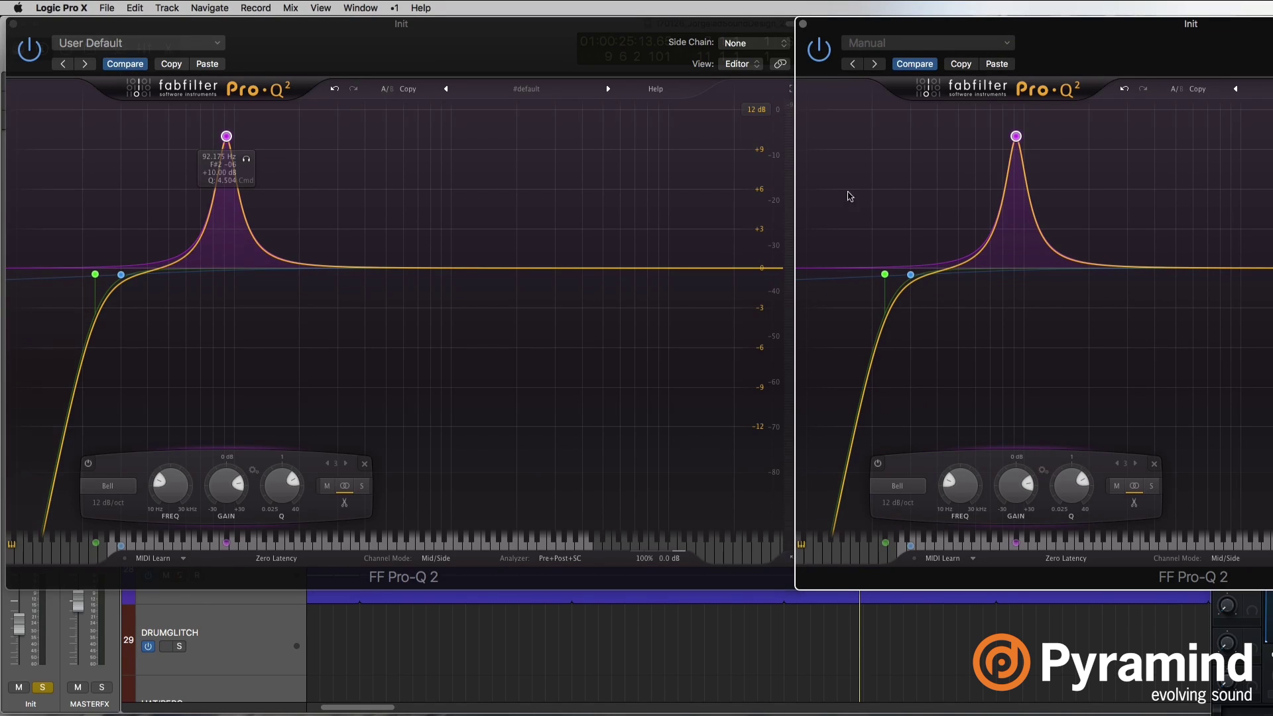
left_click_drag(955, 119, 1061, 152)
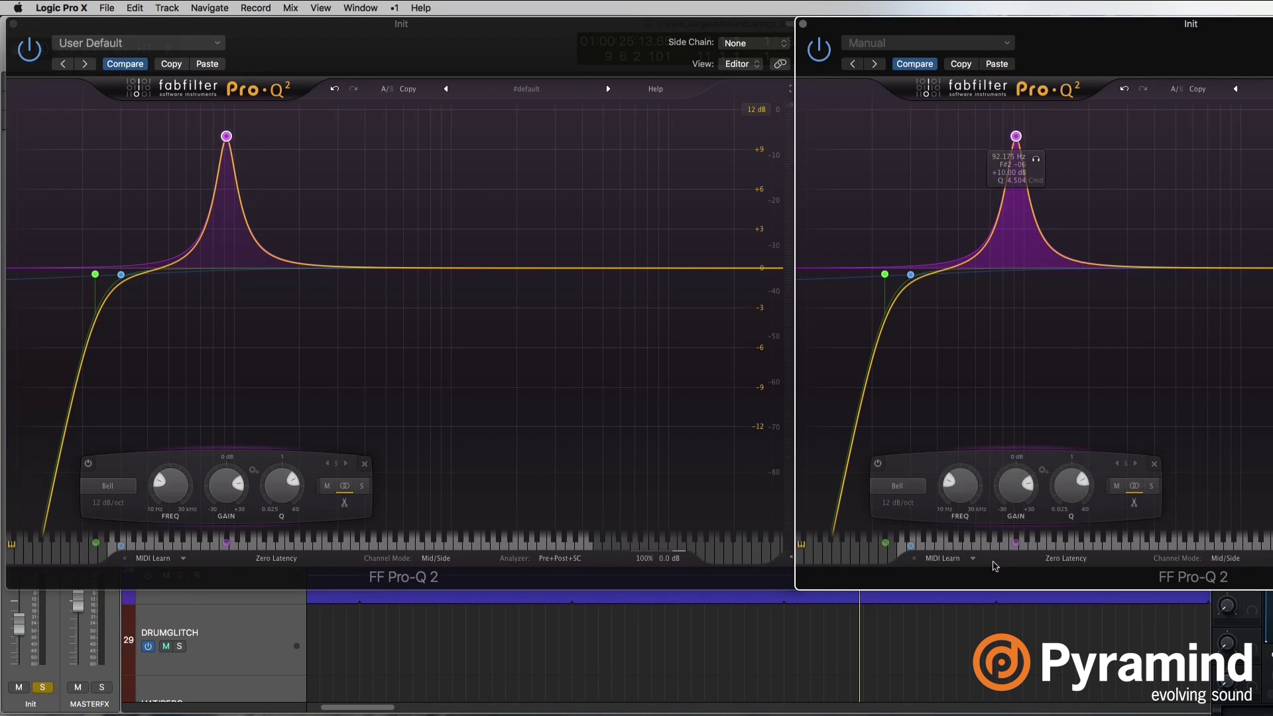
mouse_move(1010, 486)
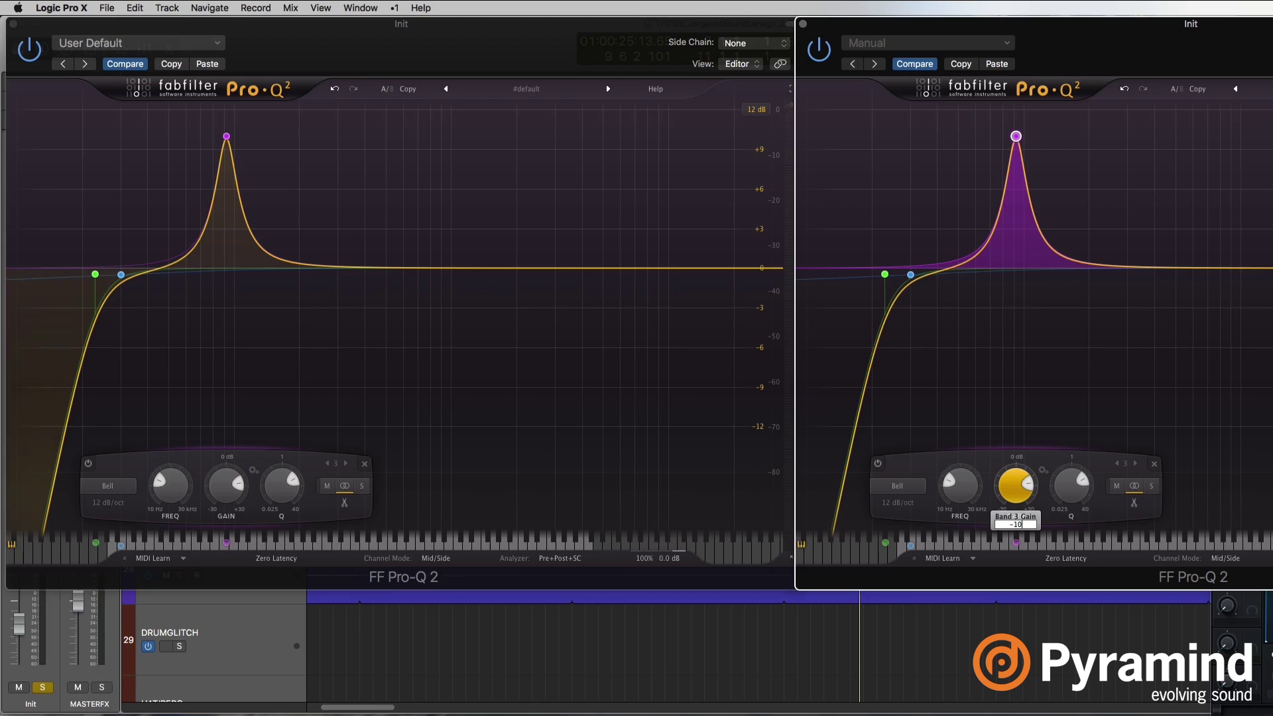
left_click_drag(1011, 486, 1011, 530)
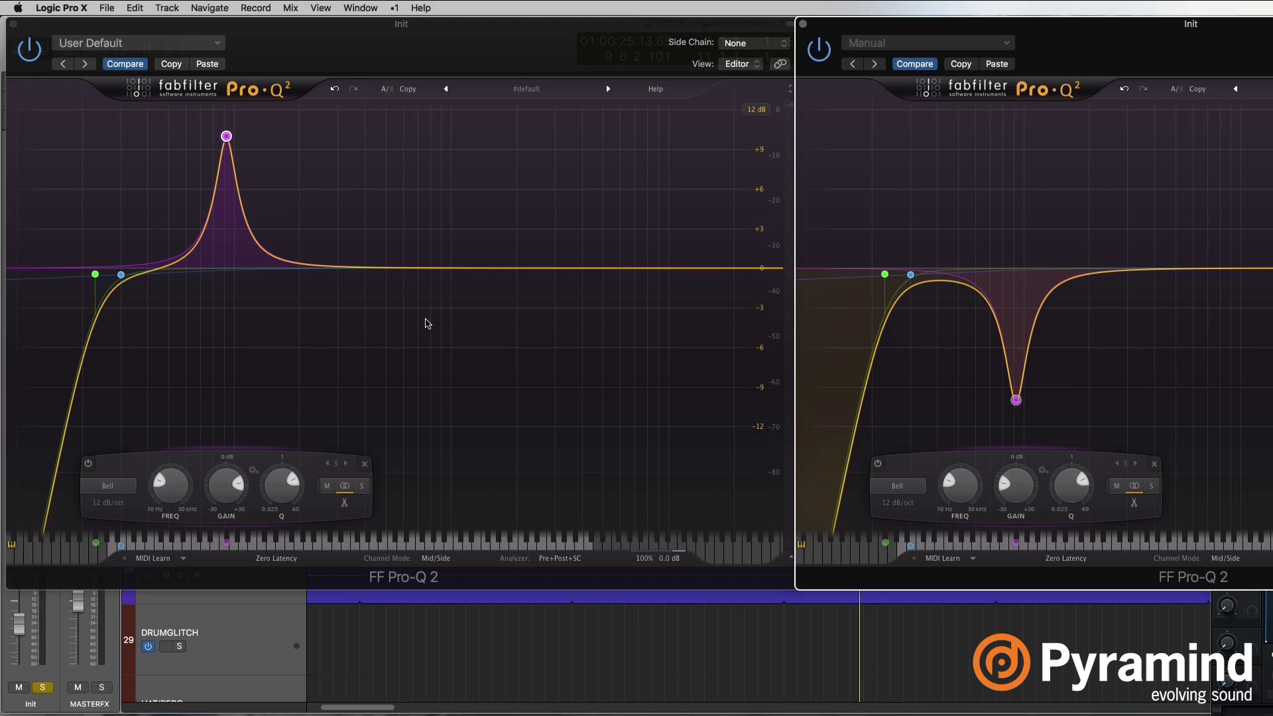
key("v")
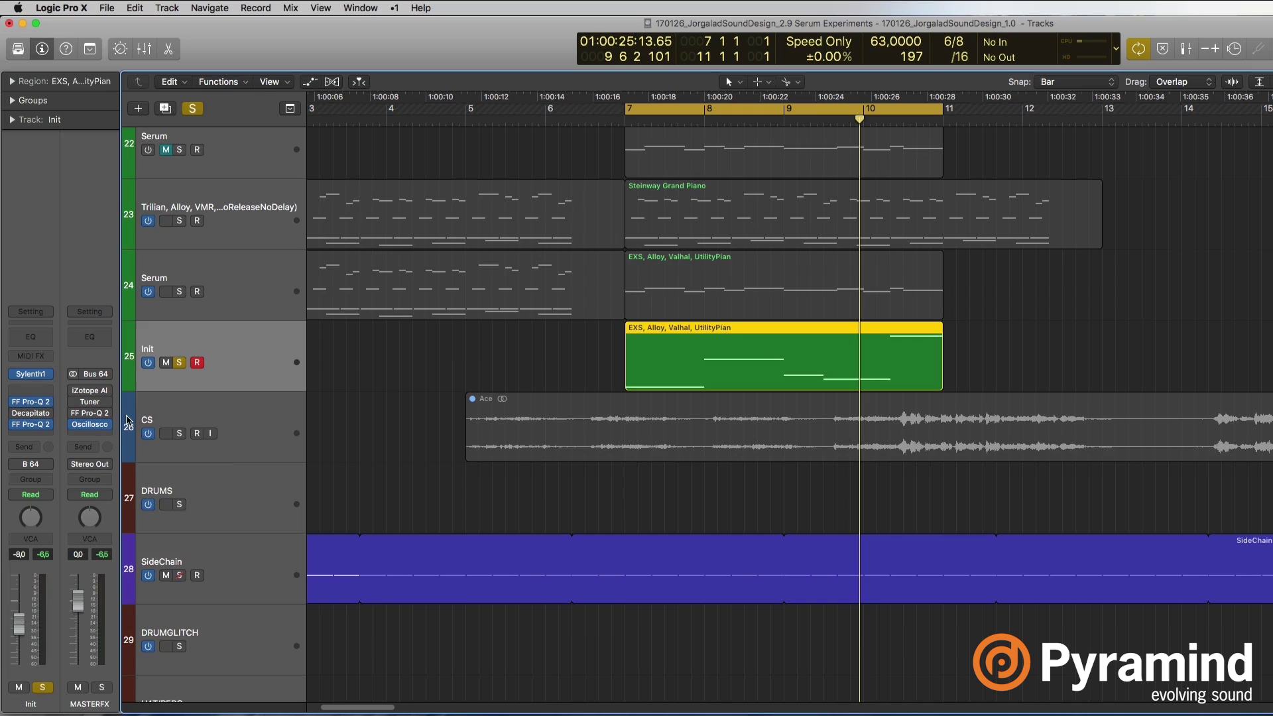
key("space")
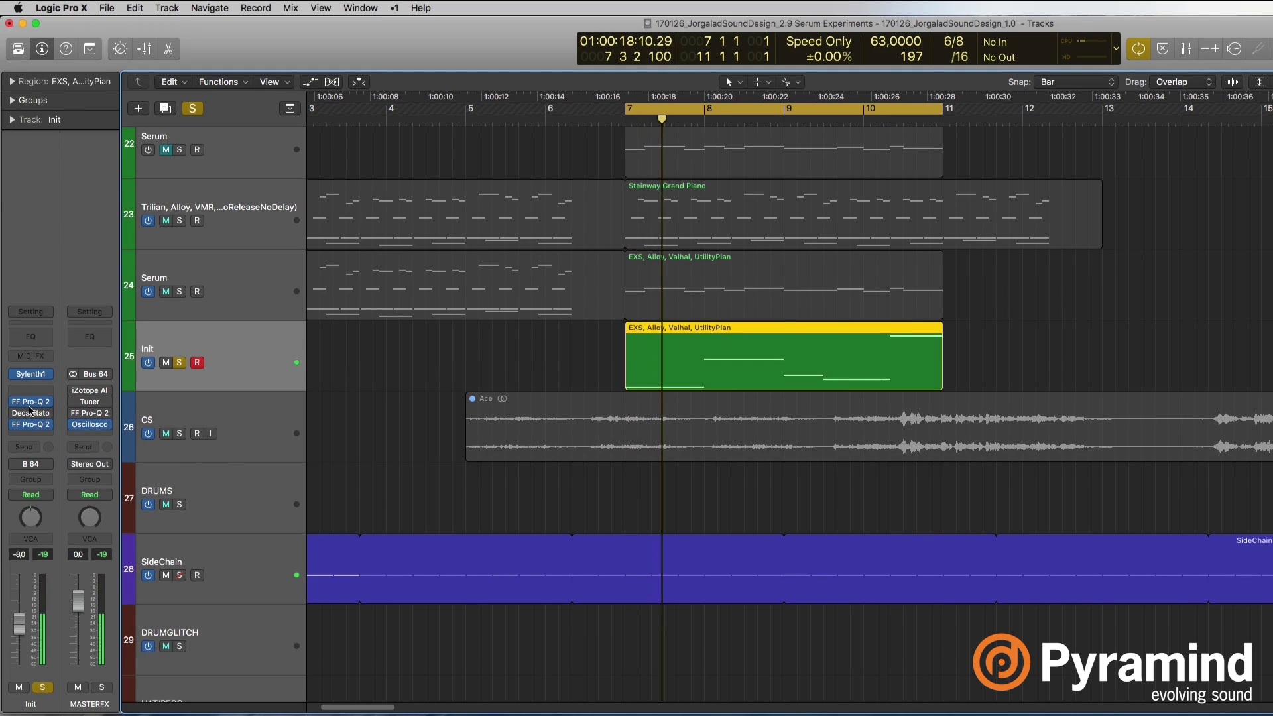
key("space")
key("space")
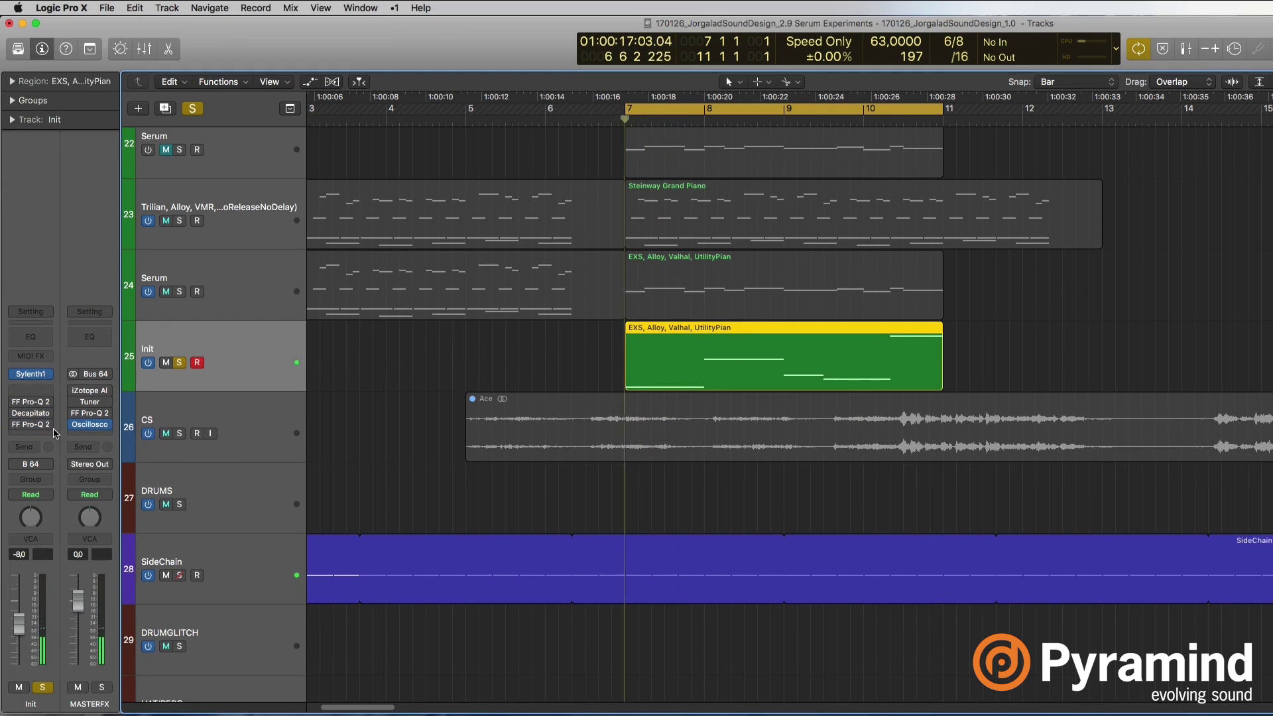
key("space")
left_click(14, 425)
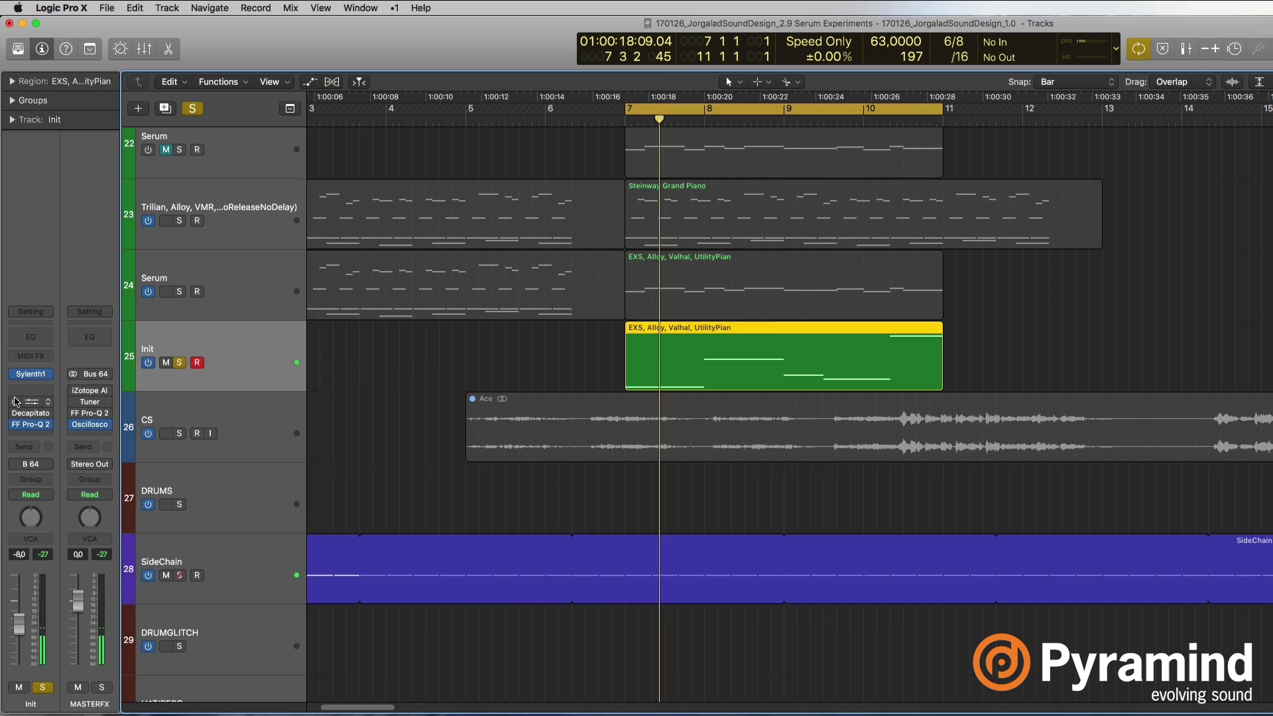
left_click(14, 401)
key("space")
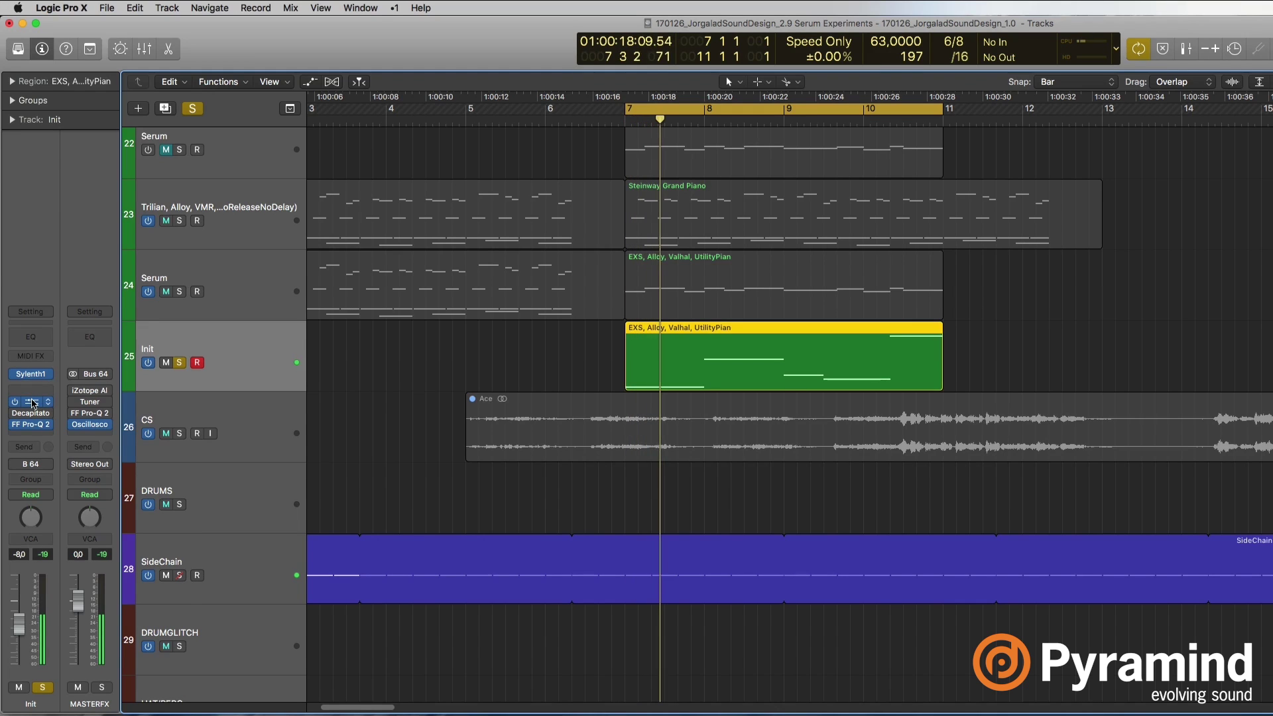
left_click(32, 402)
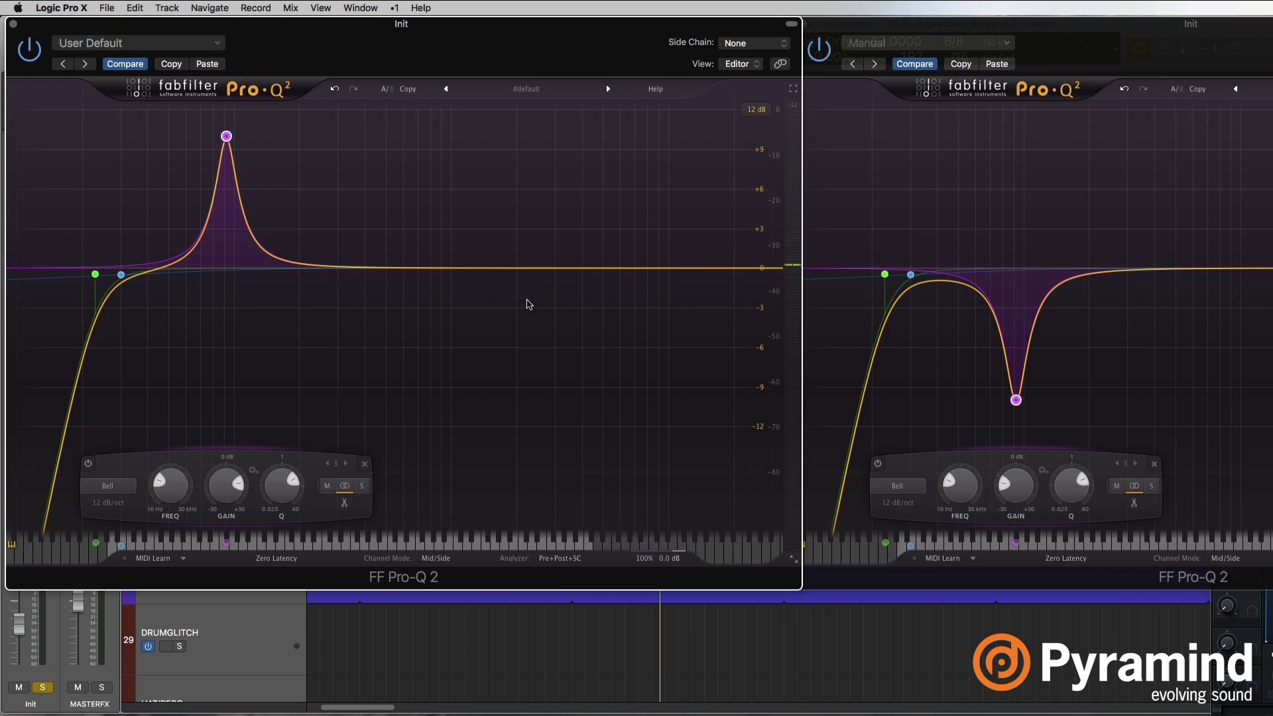
key("v")
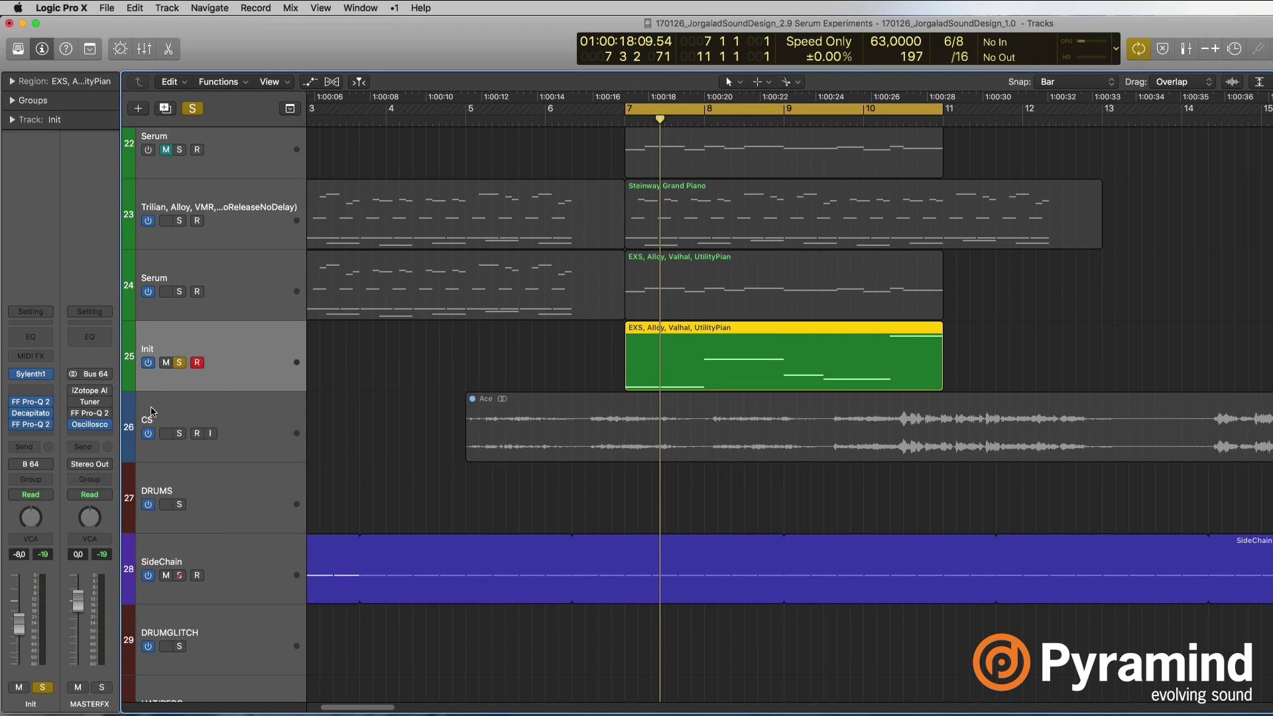
key("v")
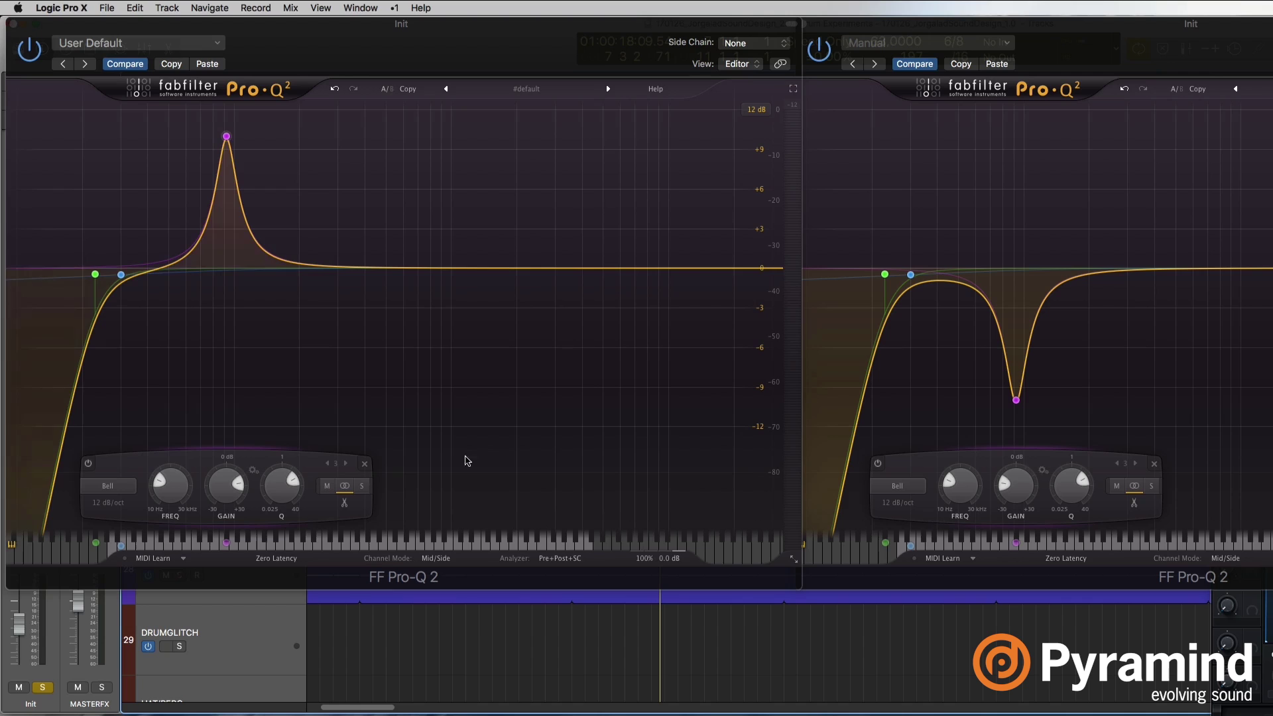
key("v")
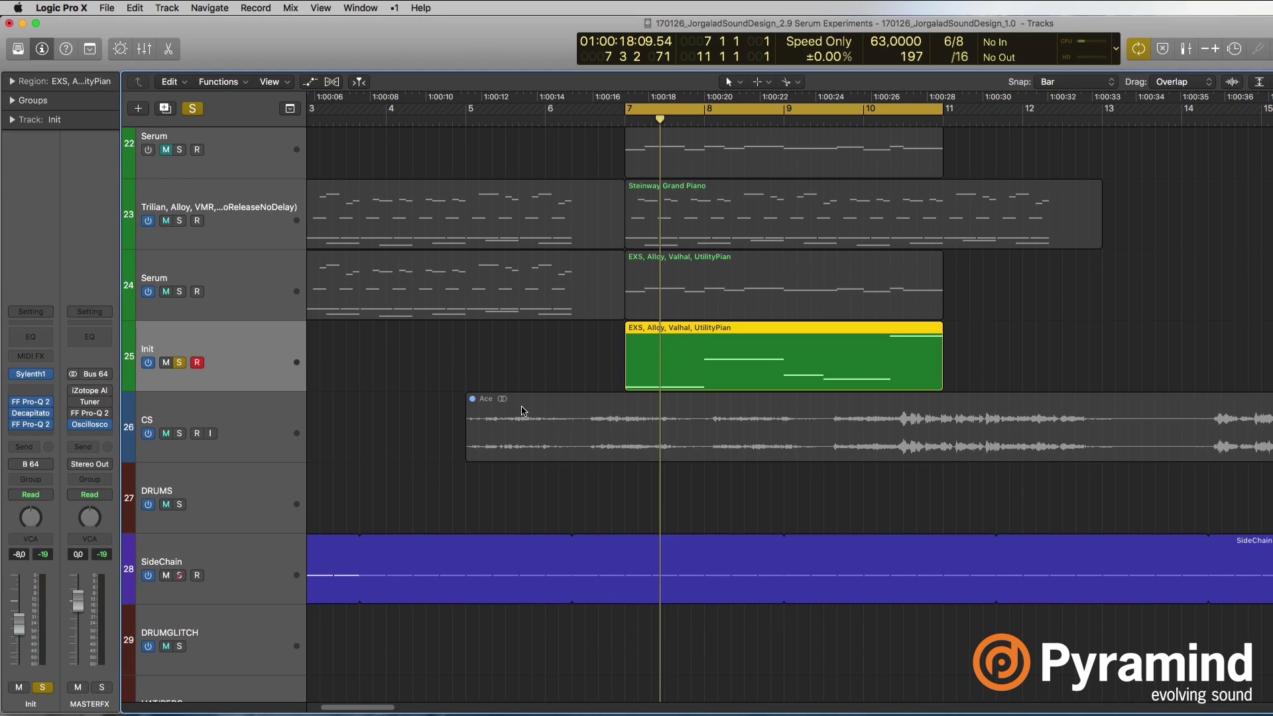
key("v")
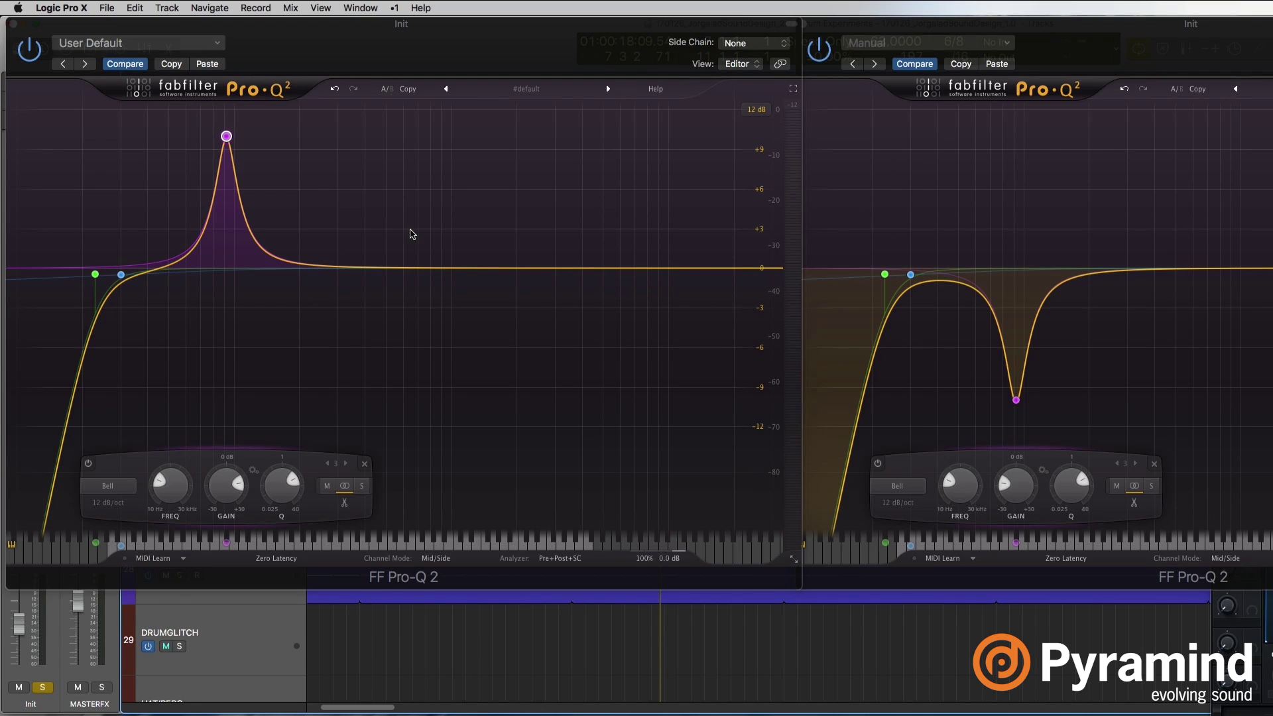
key("v")
Map a Smart Control knob to the first Pro-Q 2's Band 3 Frequency using Learn.
key("b")
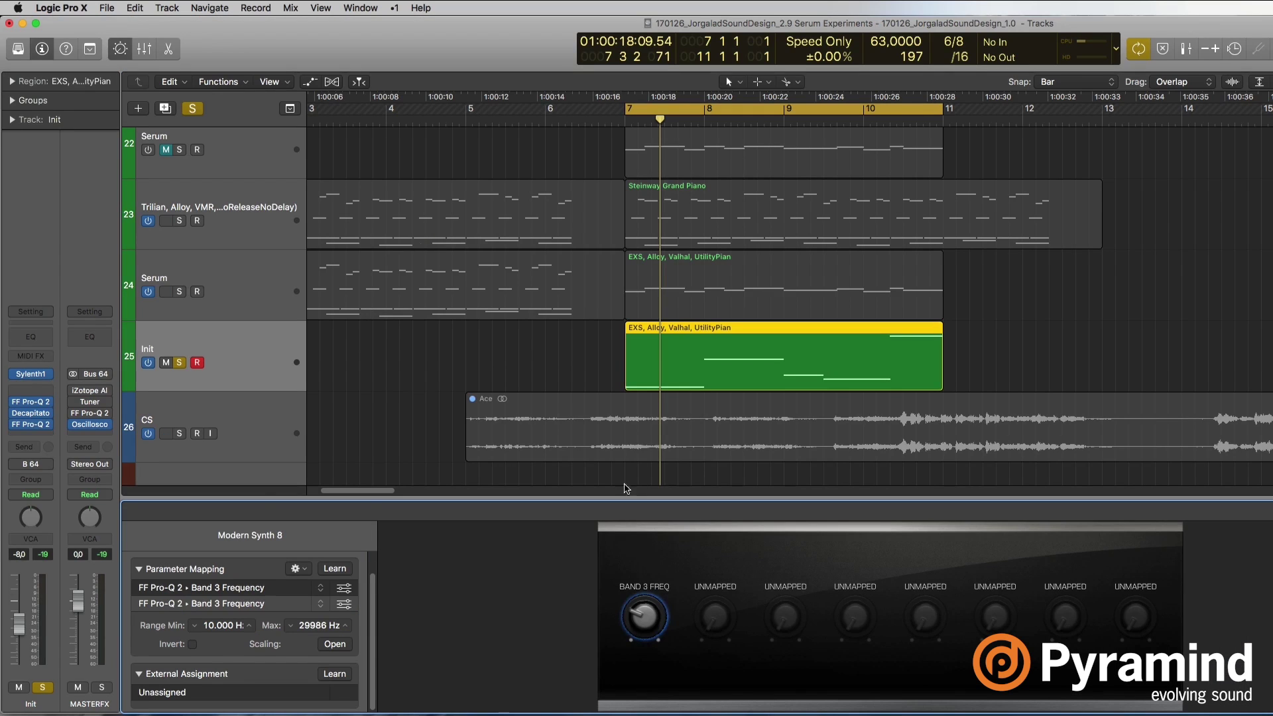
left_click(307, 575)
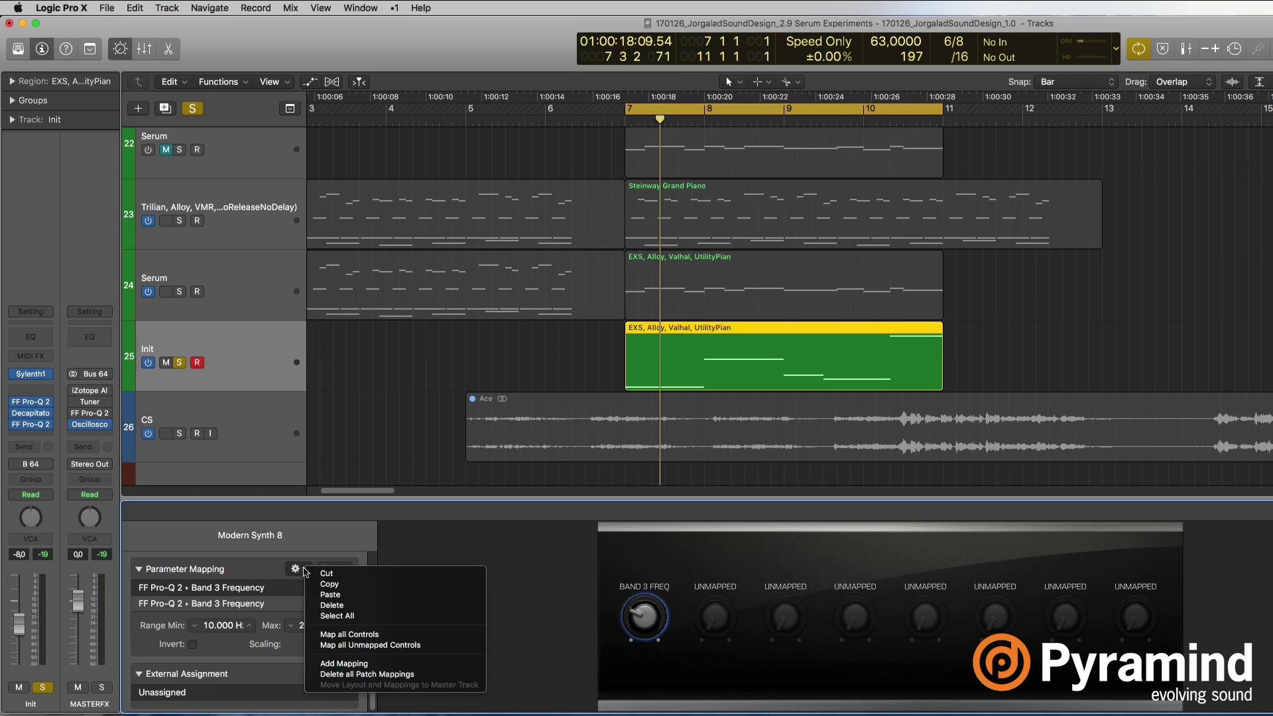
left_click(414, 665)
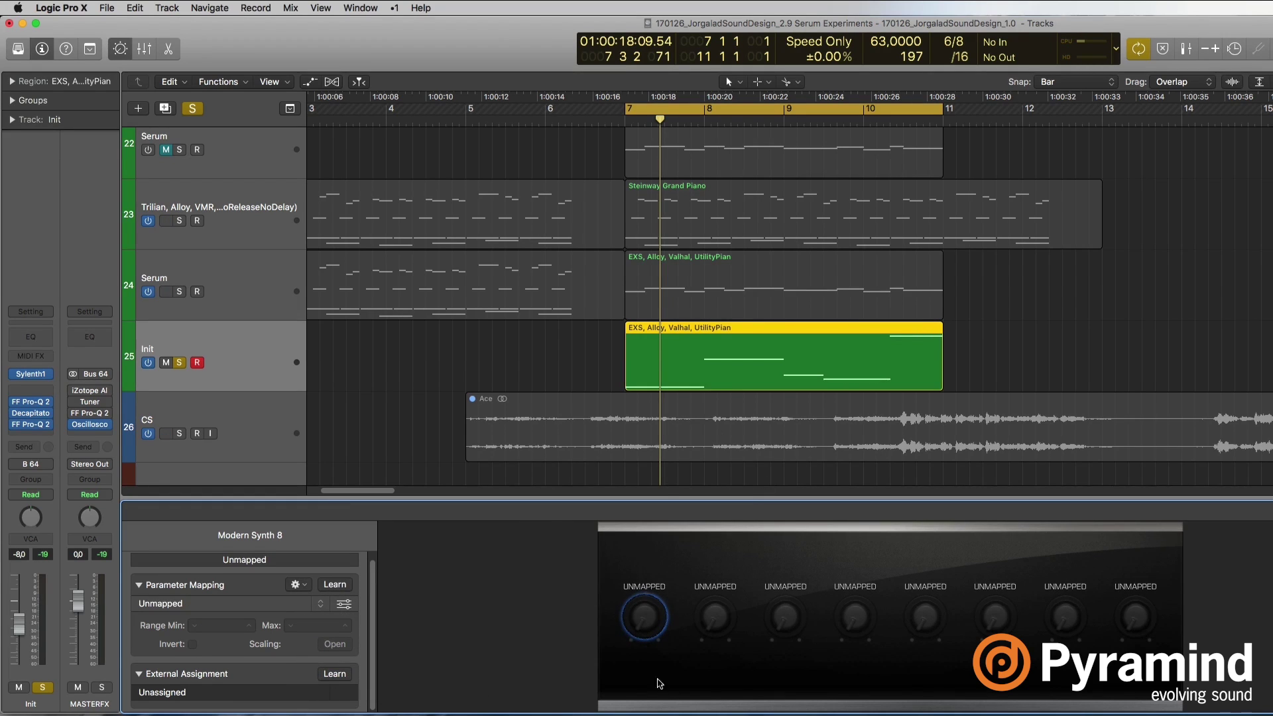
left_click(304, 585)
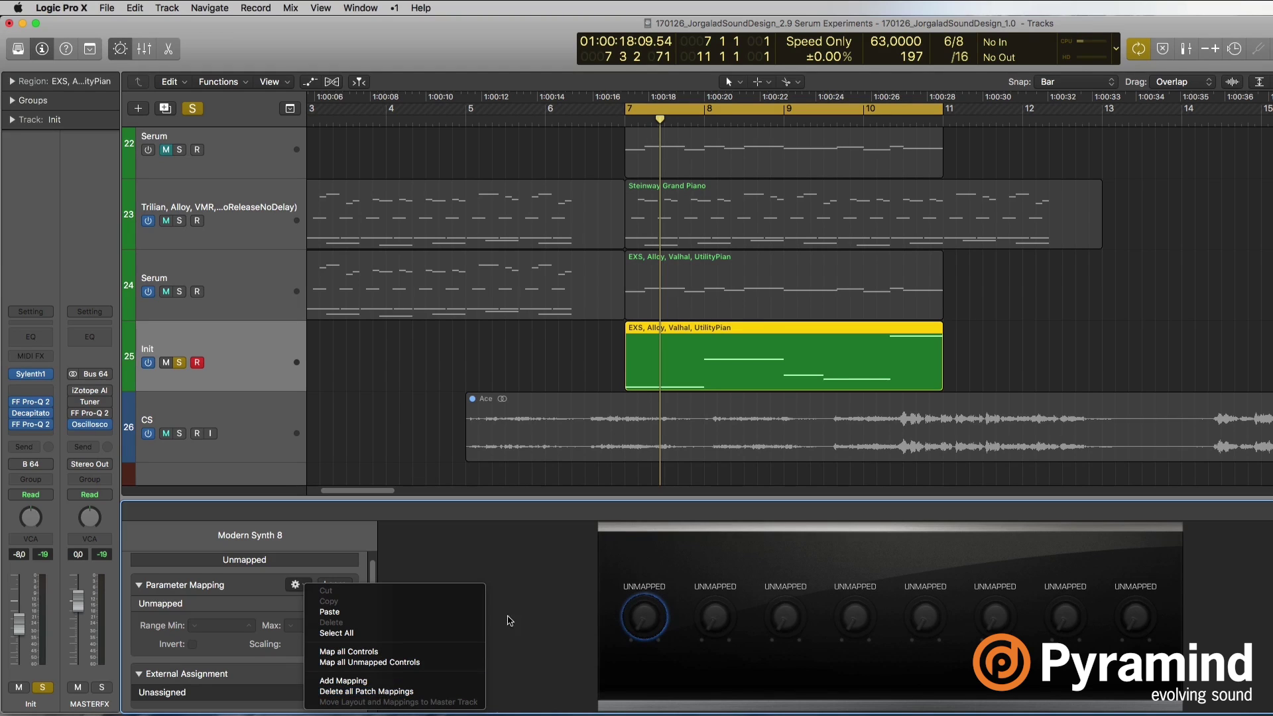
left_click(529, 566)
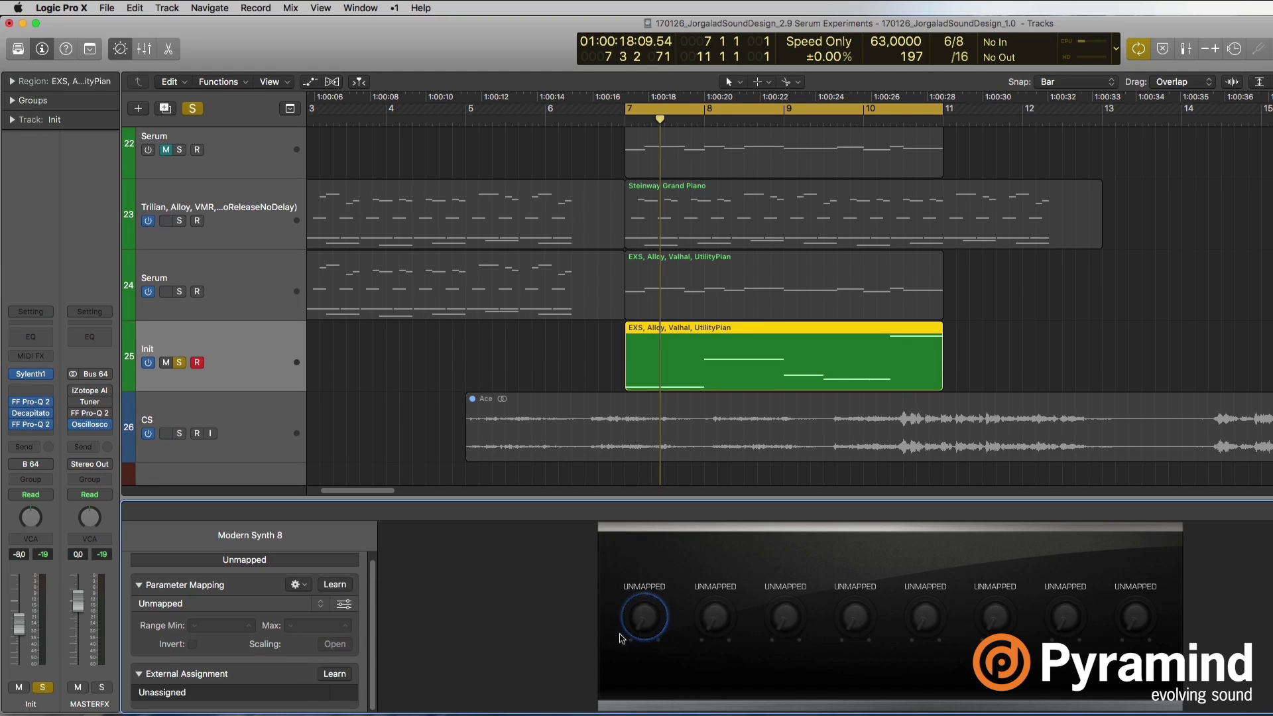
left_click(335, 584)
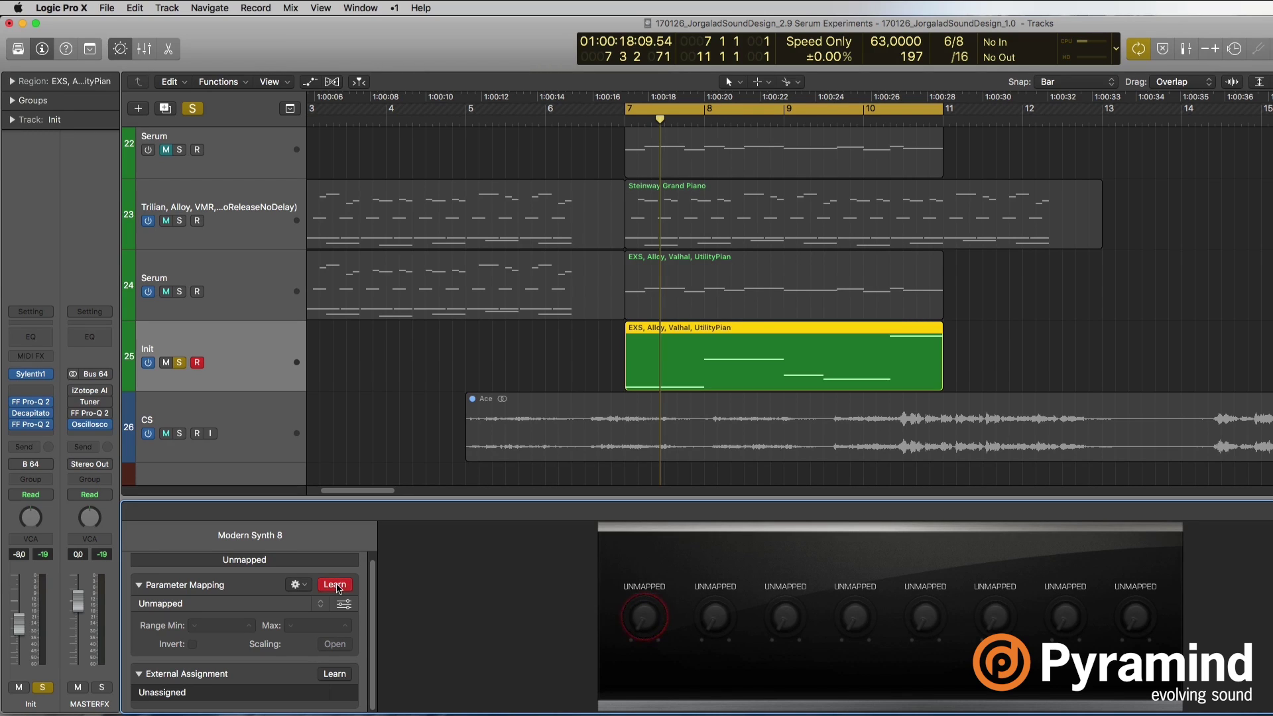
key("v")
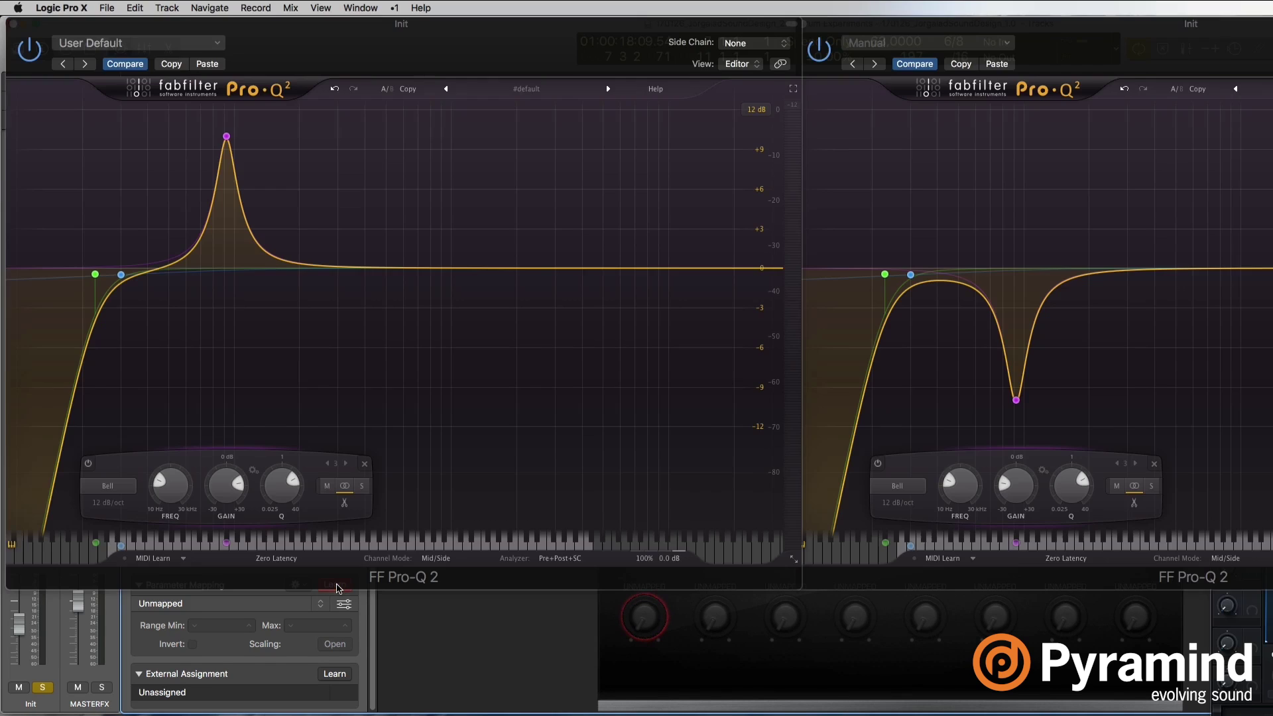
left_click(174, 491)
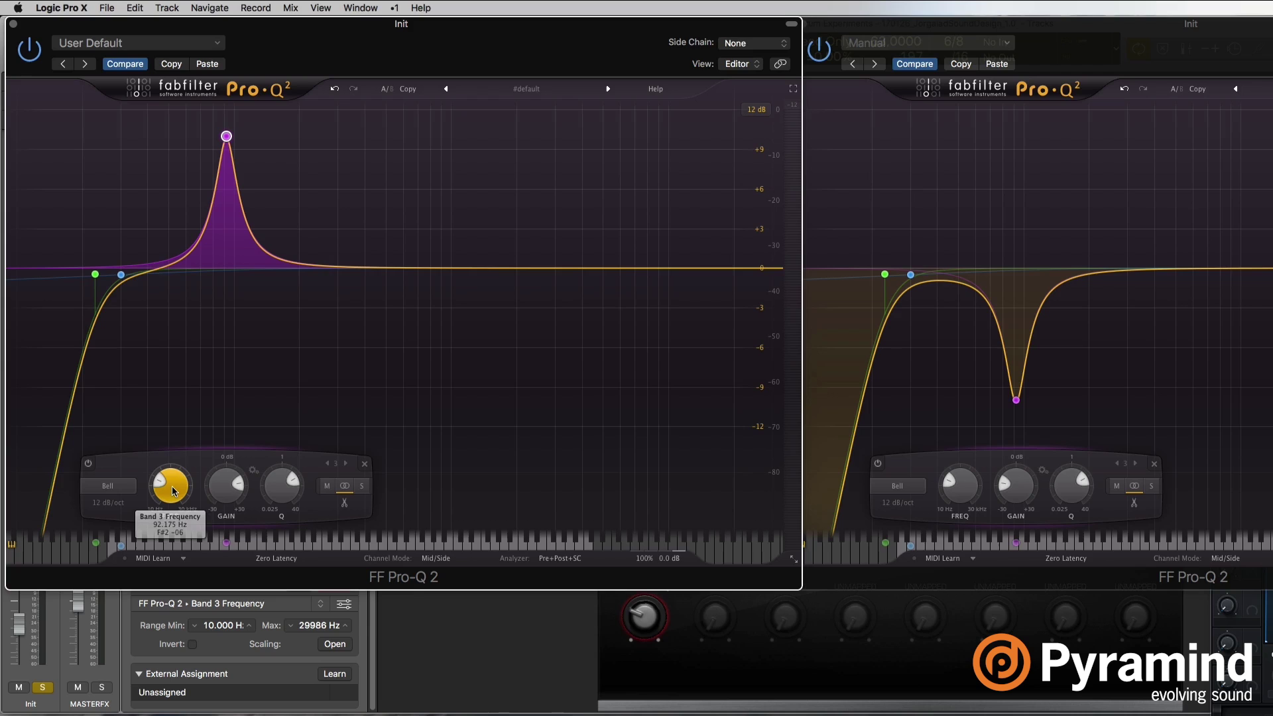
key("v")
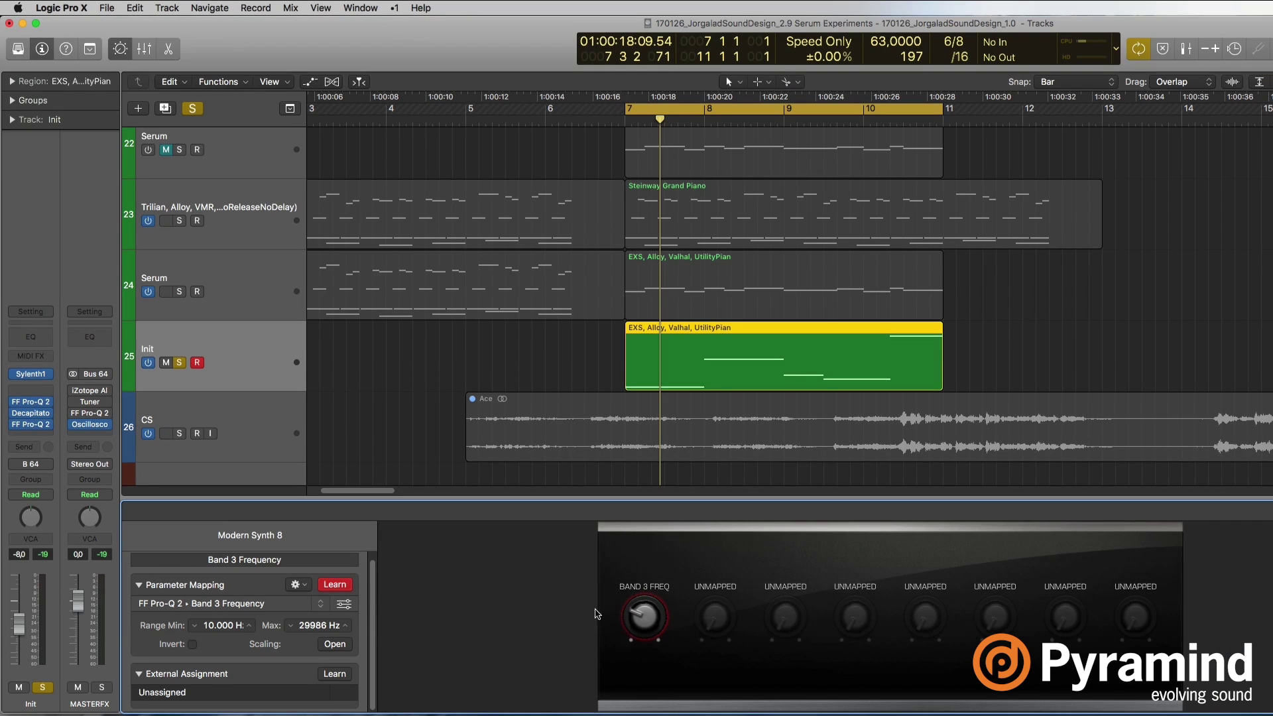
key("v")
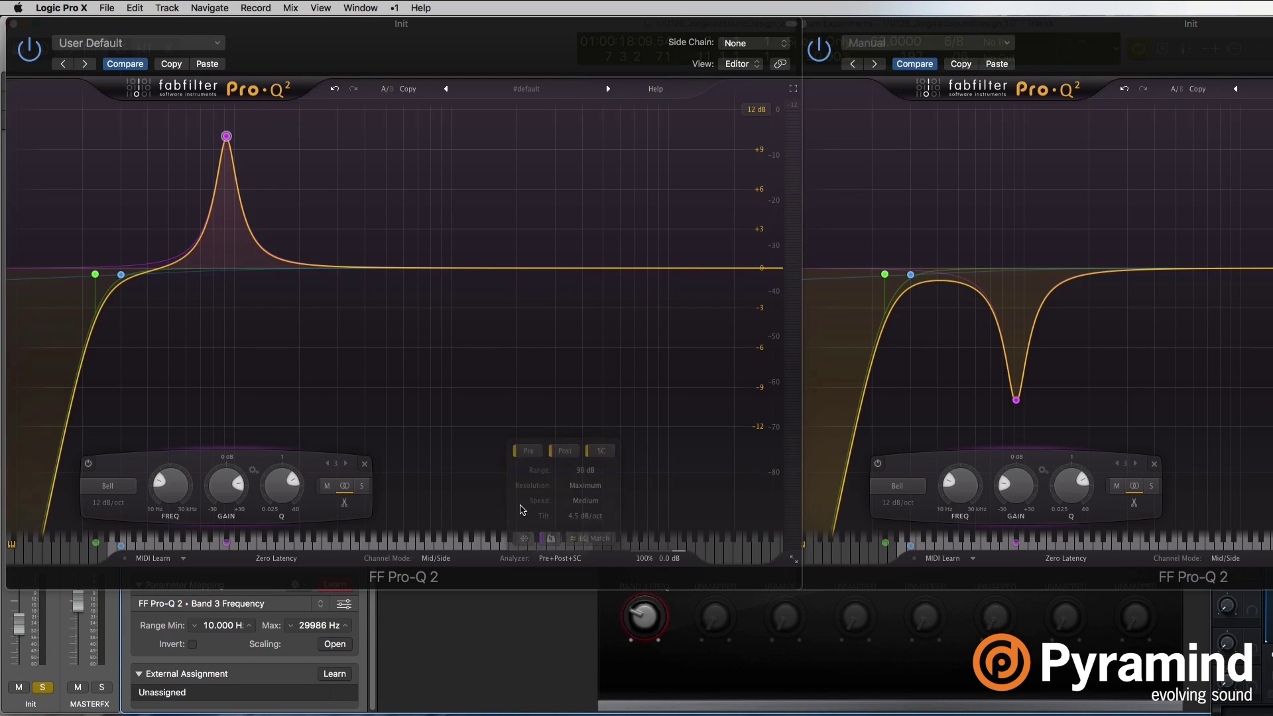
key("v")
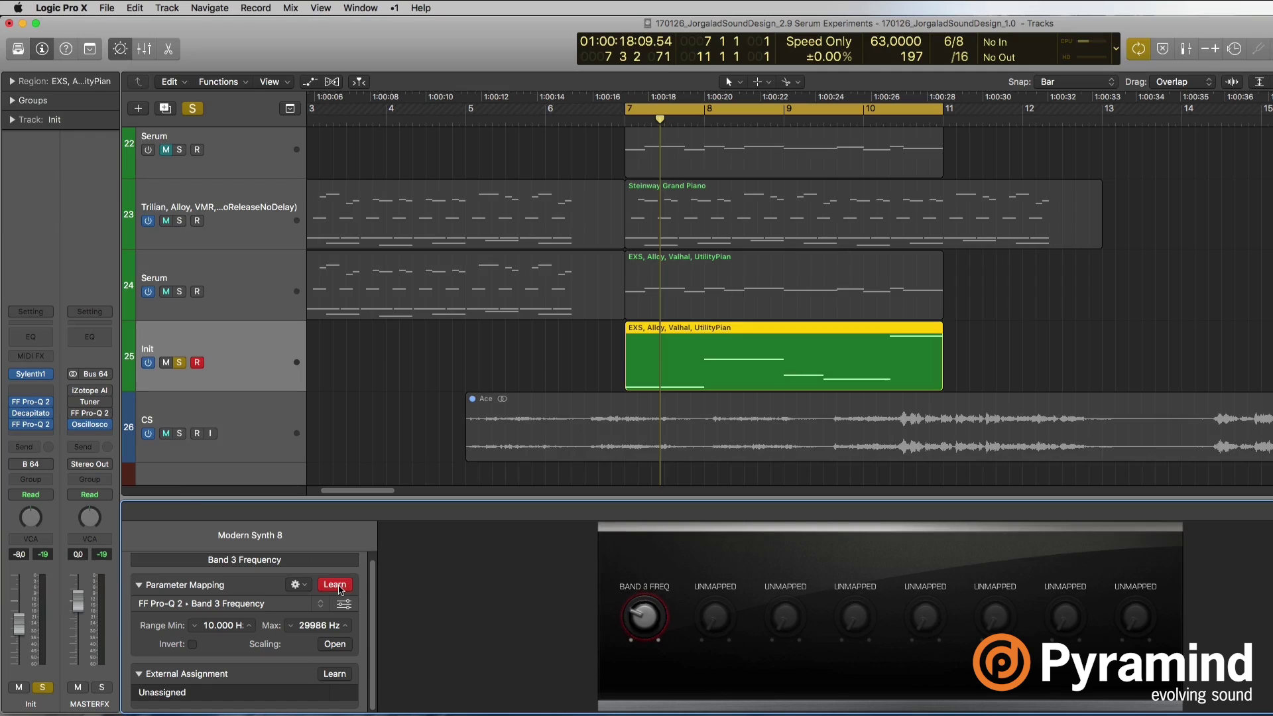
left_click(335, 584)
Add a second mapping learned from the second Pro-Q 2's Band 3 Frequency and review both.
left_click(297, 584)
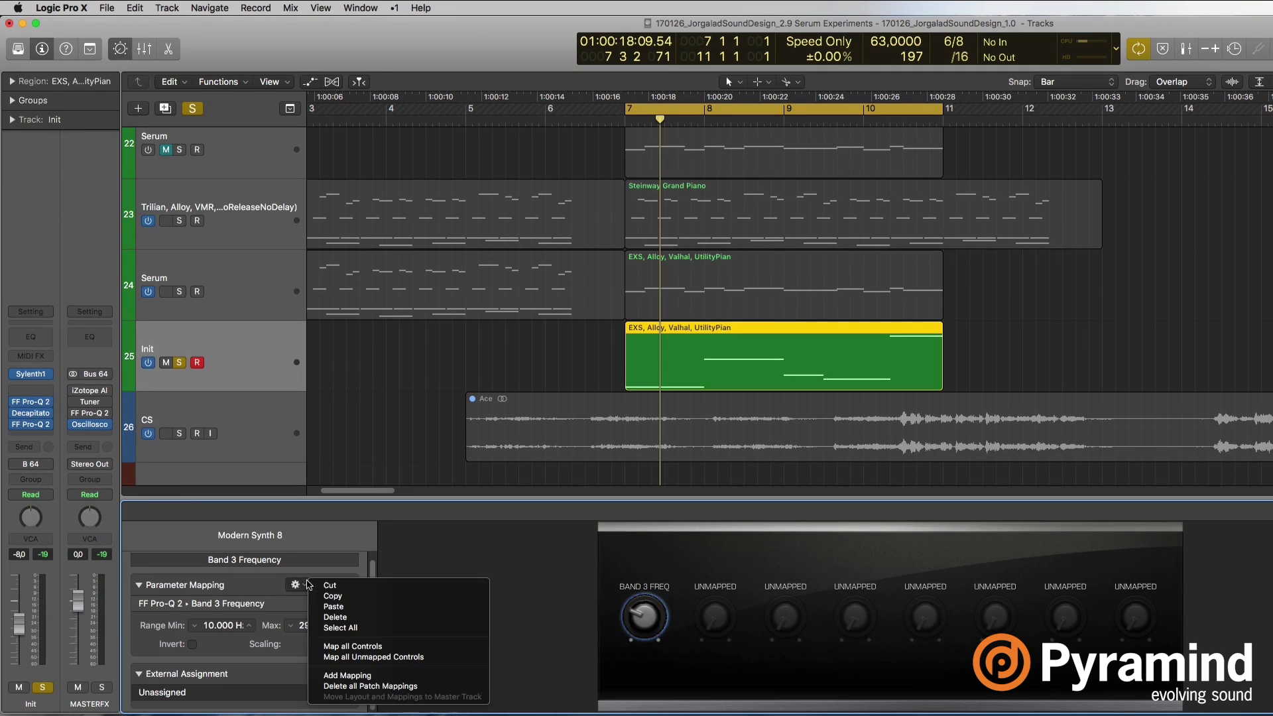
left_click(394, 676)
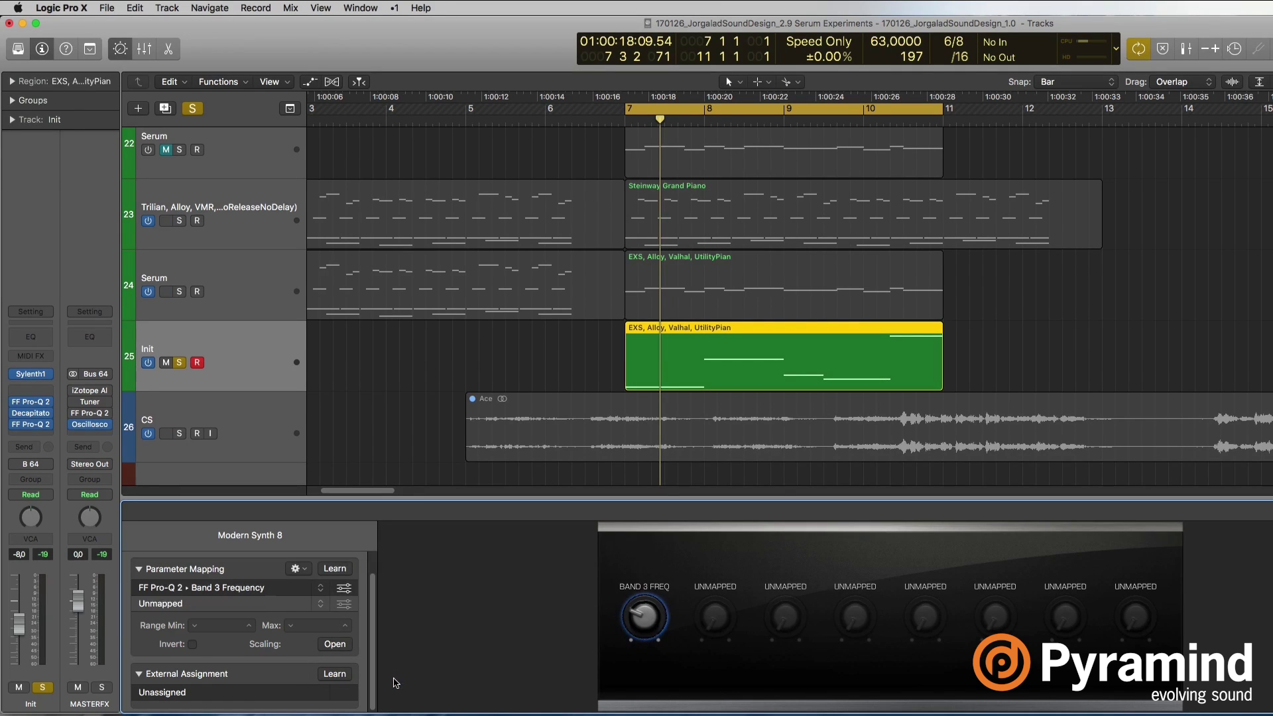
left_click(335, 569)
key("v")
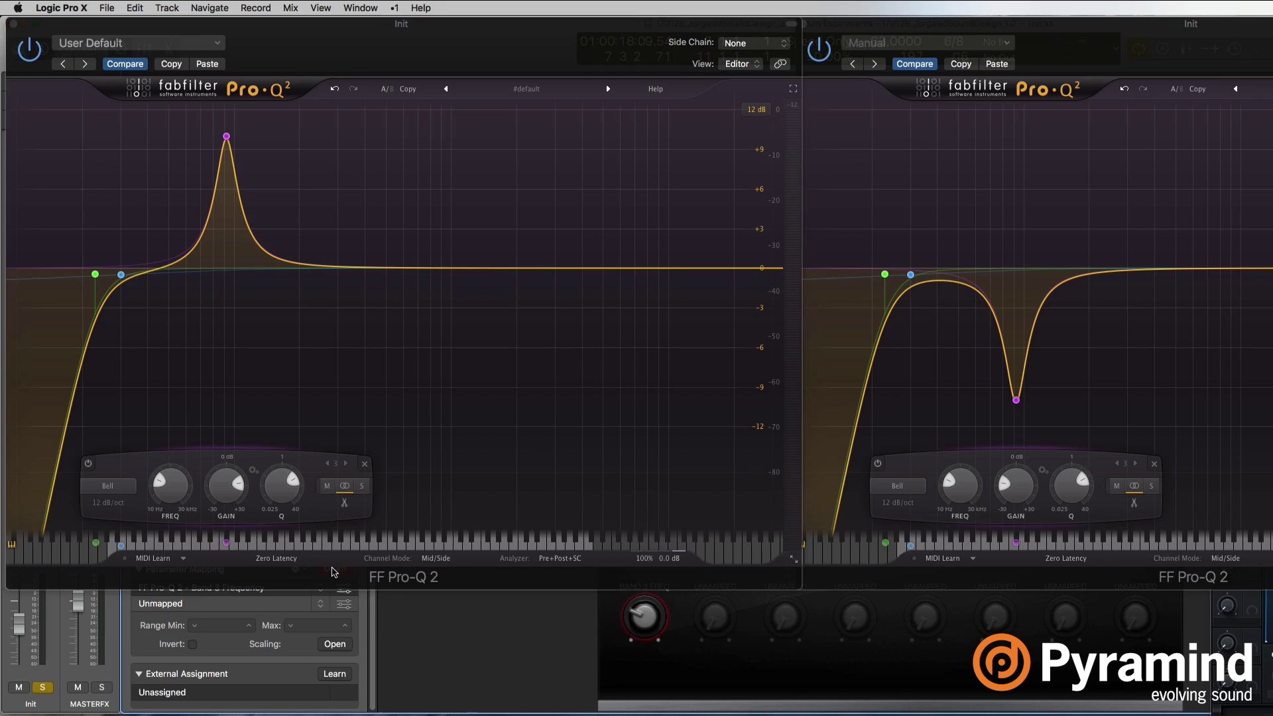
left_click(966, 485)
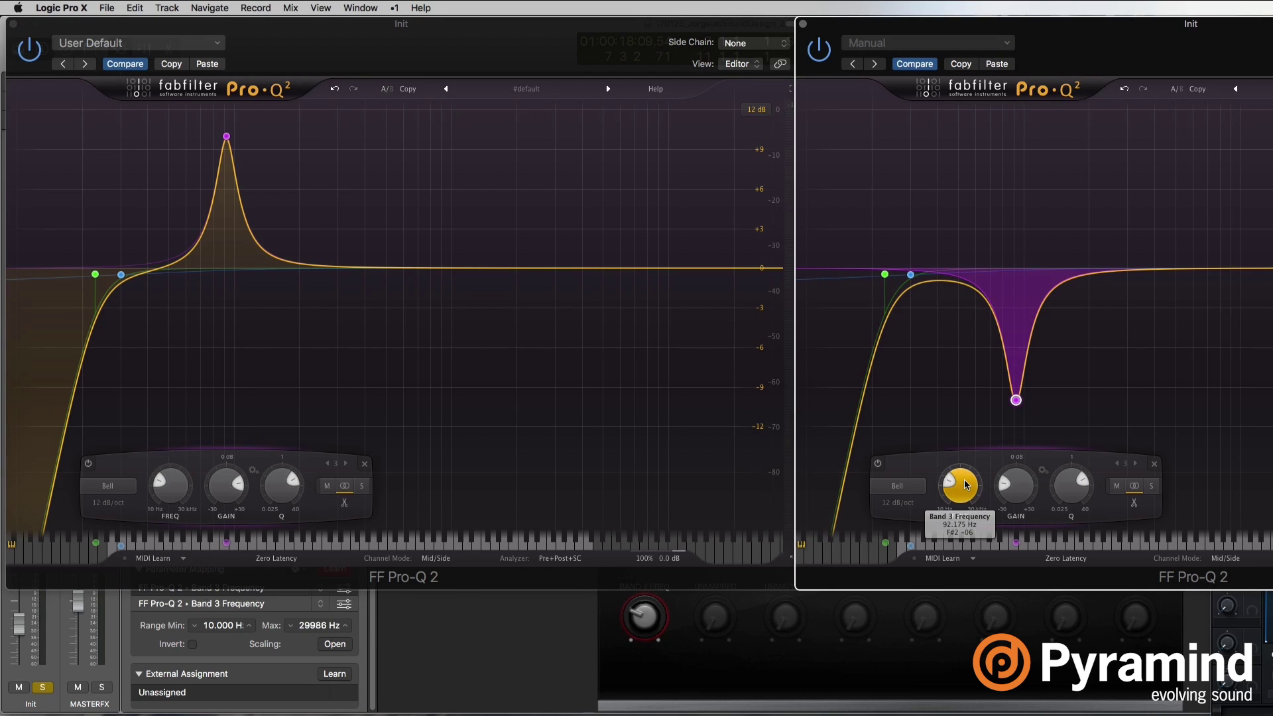
key("v")
left_click(346, 571)
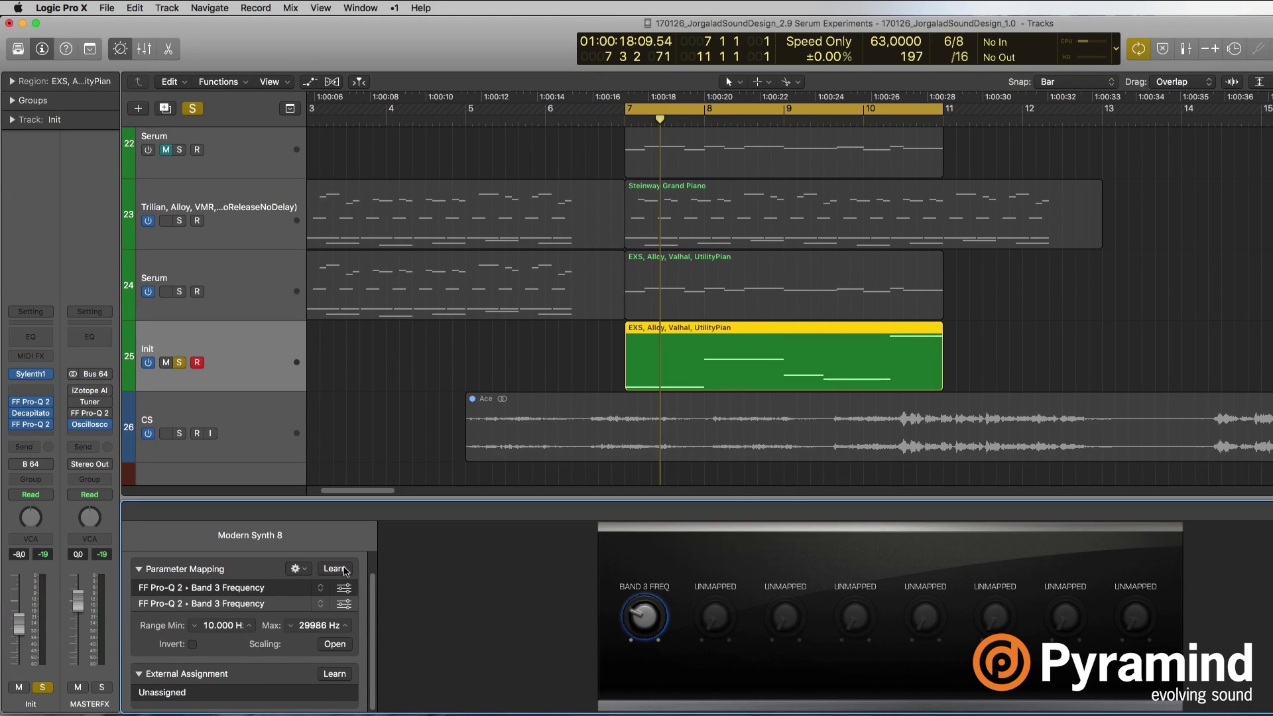
left_click(259, 590)
left_click(259, 603)
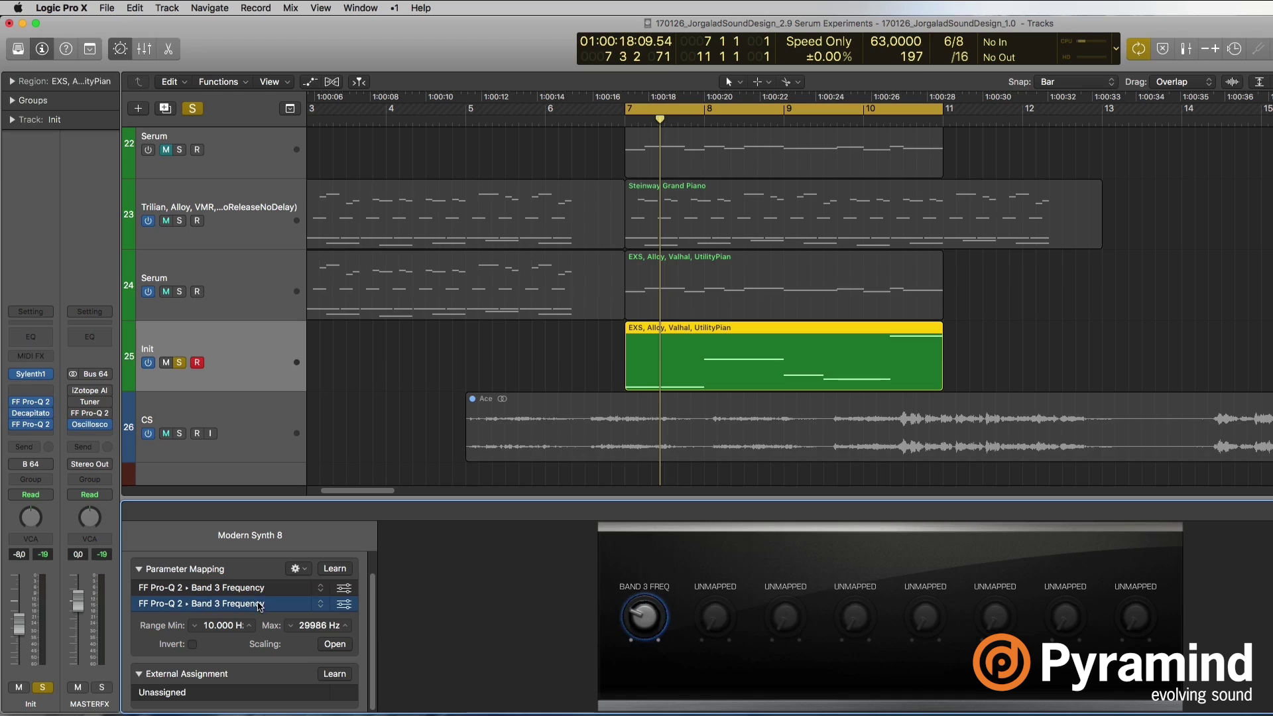
left_click(261, 589)
Sweep the Band 3 Freq Smart Control to test that both EQ bells move together.
key("v")
mouse_move(649, 610)
left_mouse_down()
mouse_move(648, 624)
mouse_move(633, 591)
mouse_move(637, 626)
mouse_move(653, 592)
mouse_move(668, 615)
mouse_move(667, 597)
left_mouse_up()
key("v")
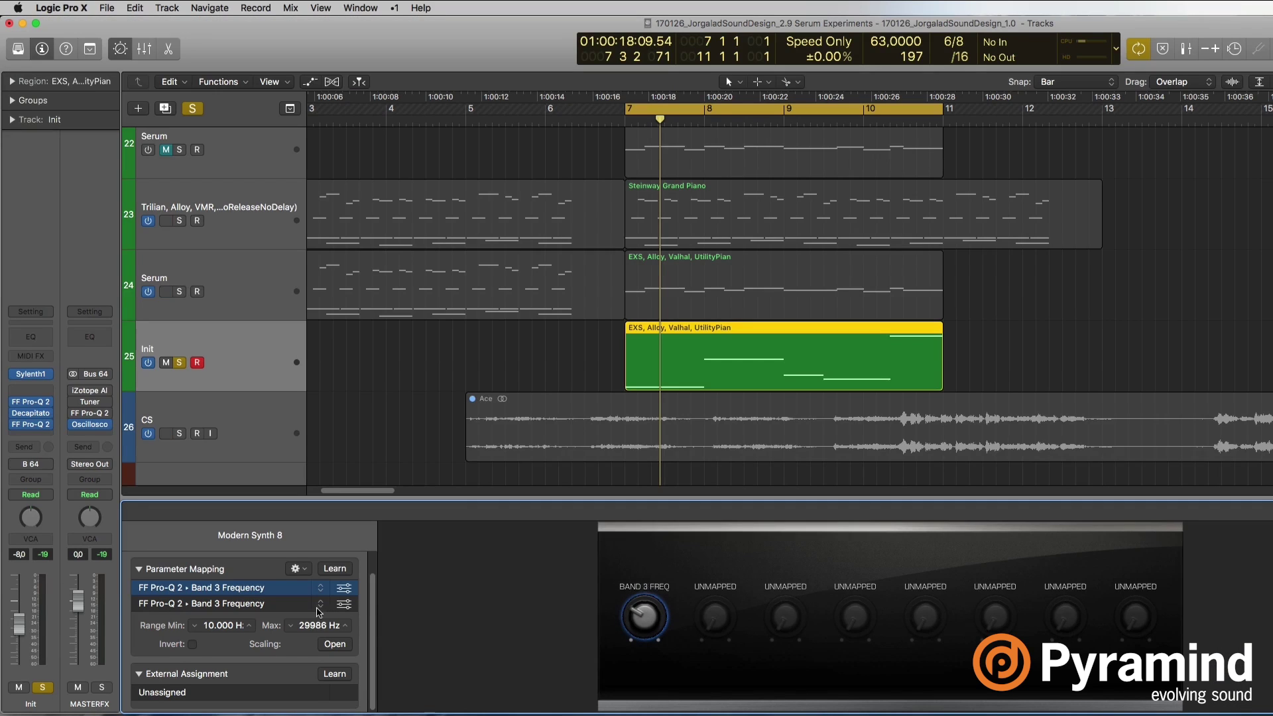
Set the Max of both Band 3 Frequency mappings to 500 Hz.
double_click(314, 626)
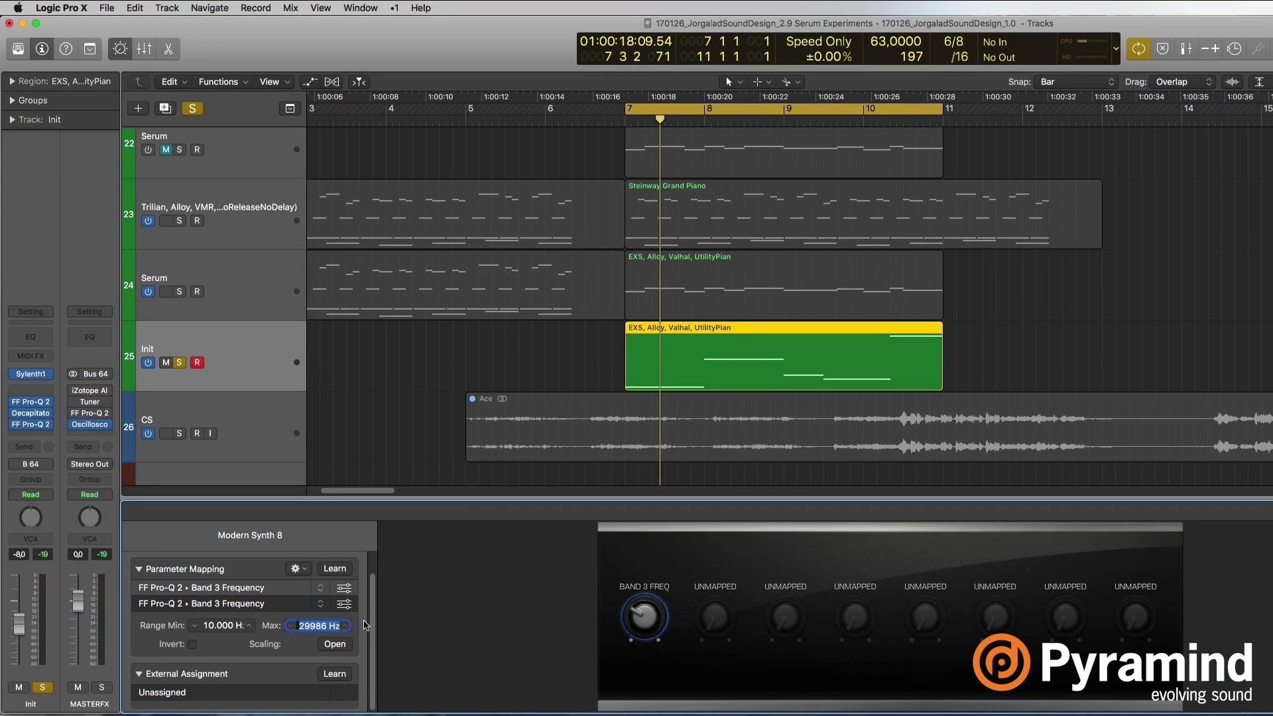
type("500")
key("Return")
left_click(277, 602)
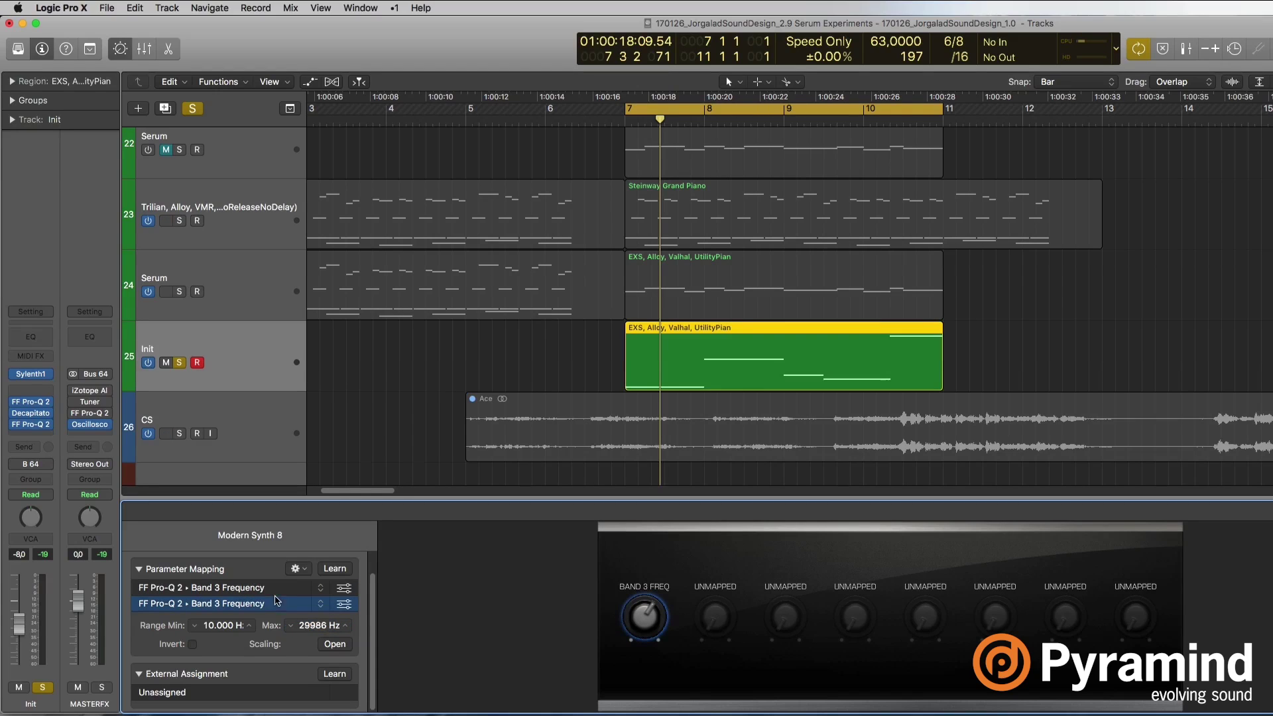
left_click(321, 625)
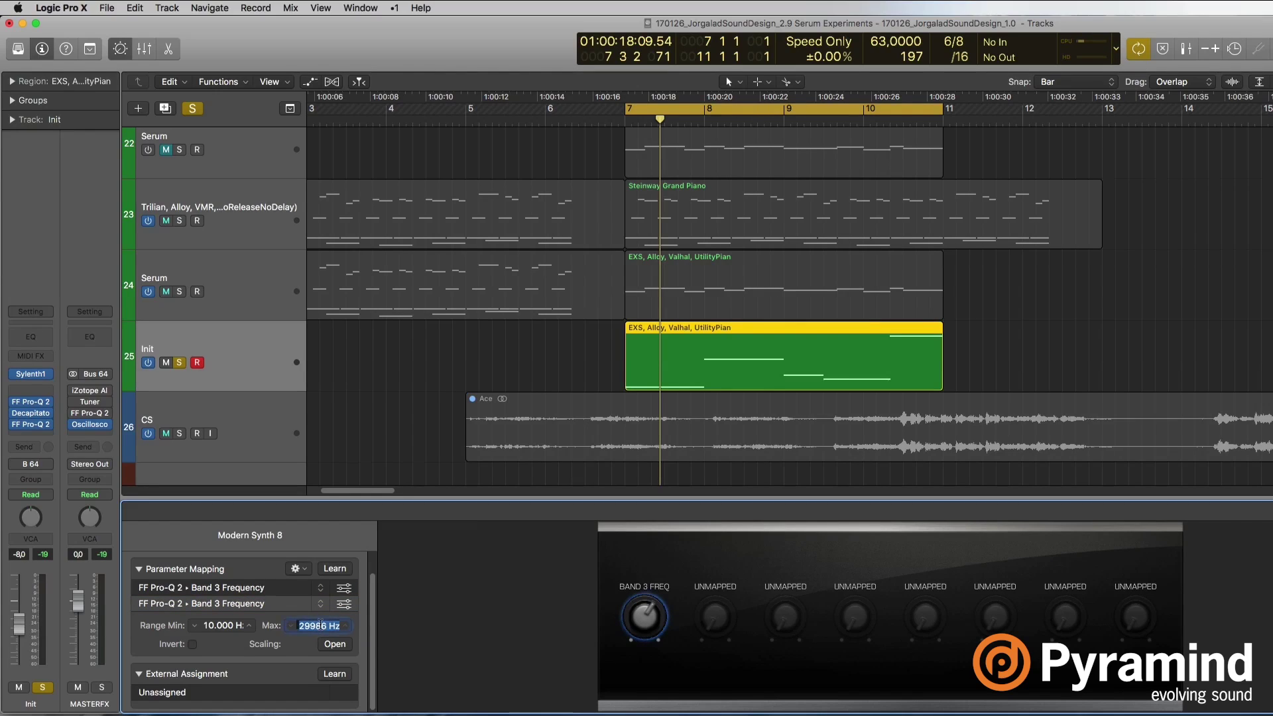
type("500")
key("Return")
Sweep both bells together, then close both Pro-Q 2 windows, keeping Decapitator open.
key("v")
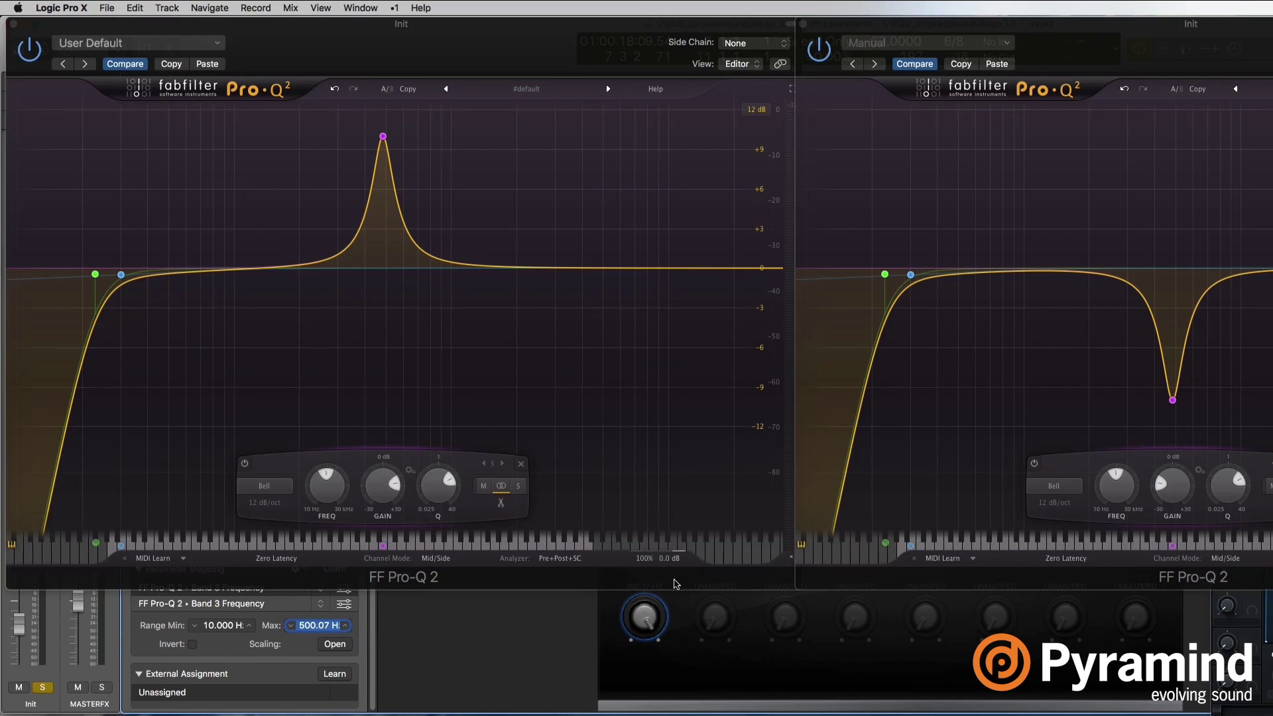
mouse_move(665, 621)
left_mouse_down()
mouse_move(642, 714)
mouse_move(660, 575)
mouse_move(664, 628)
mouse_move(676, 587)
mouse_move(660, 616)
left_mouse_up()
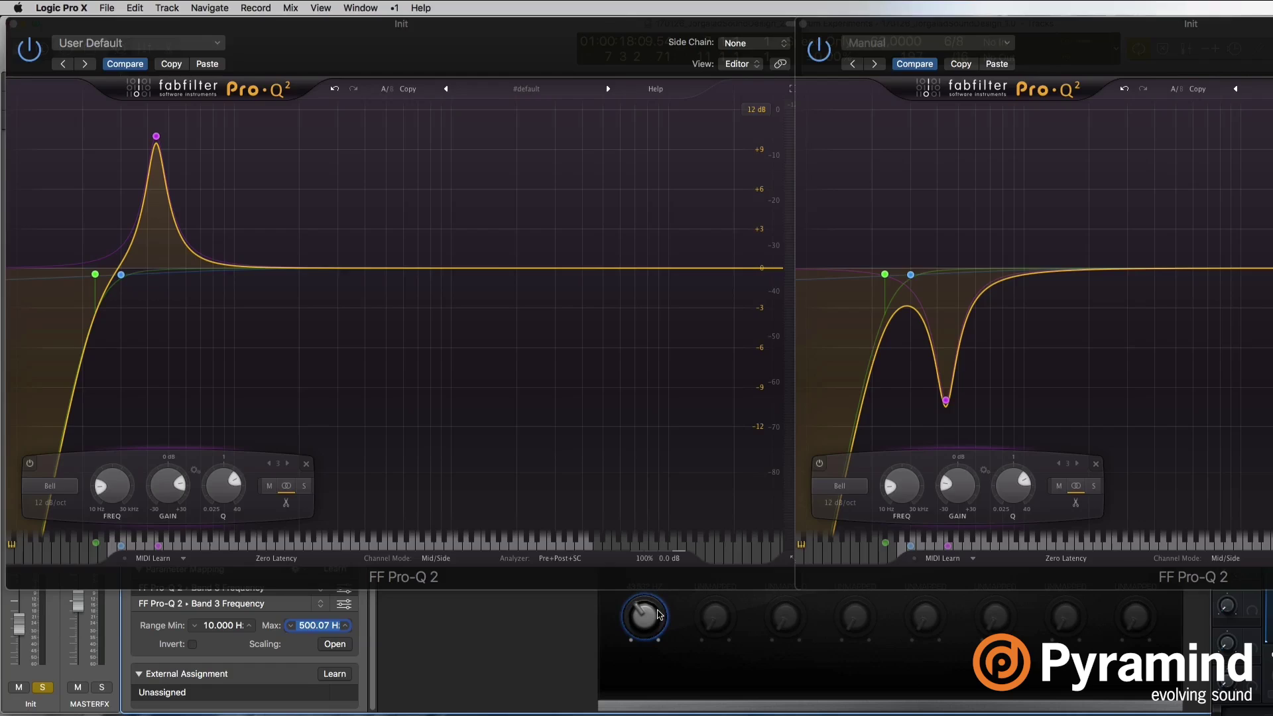
key("v")
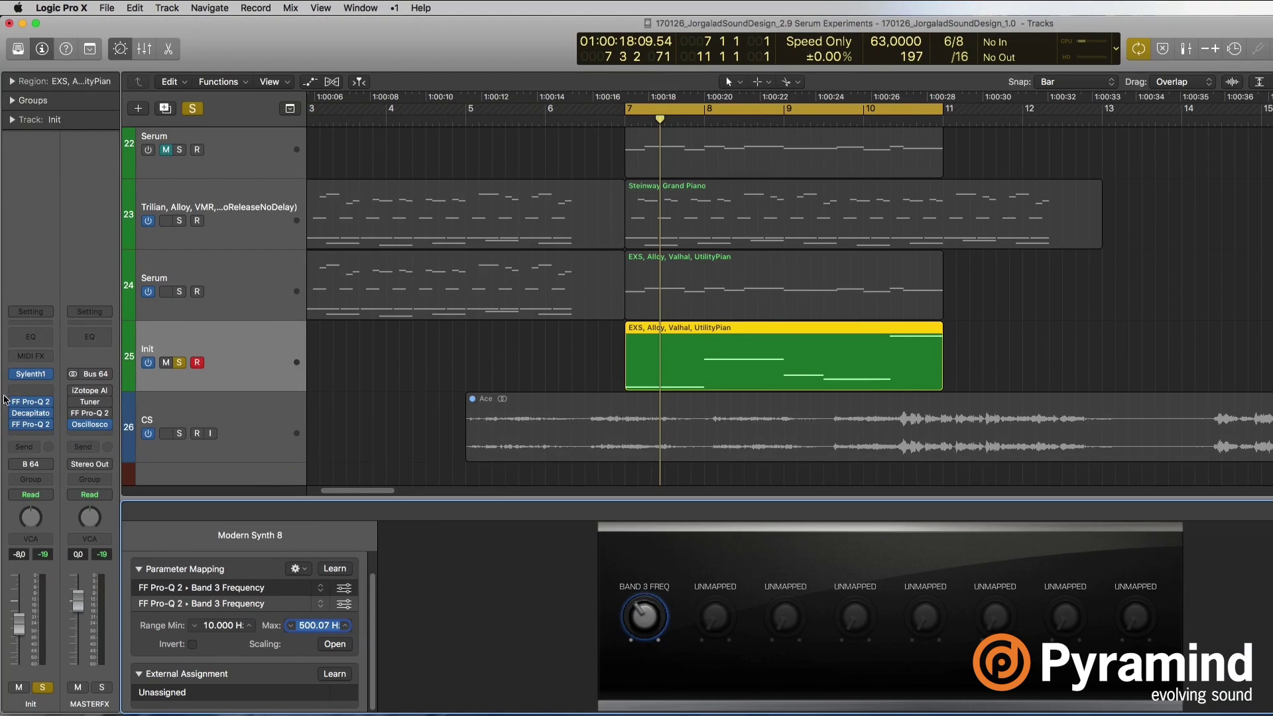
key("v")
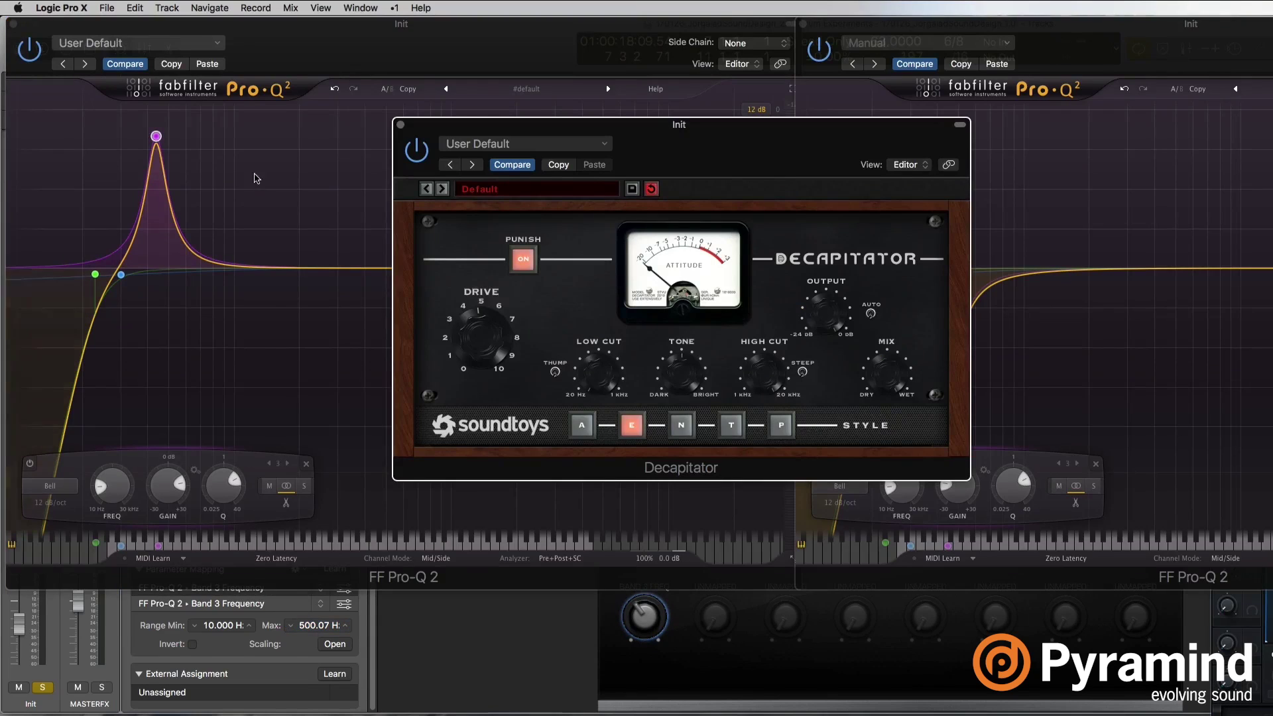
left_click(10, 24)
left_click(804, 24)
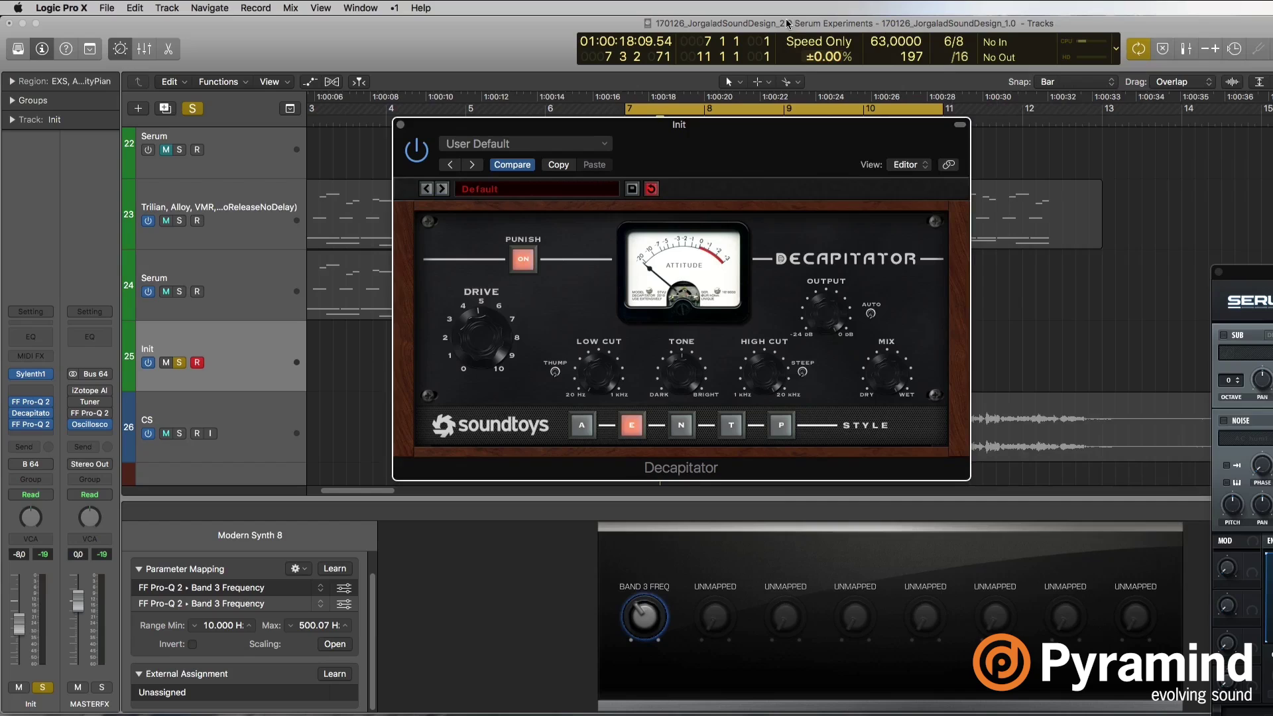
left_click_drag(772, 151, 686, 126)
Drive Decapitator to about 7.5 with style A while lowering the Band 3 frequency, then stop.
mouse_move(640, 613)
left_mouse_down()
mouse_move(637, 639)
mouse_move(652, 540)
mouse_move(651, 631)
left_mouse_up()
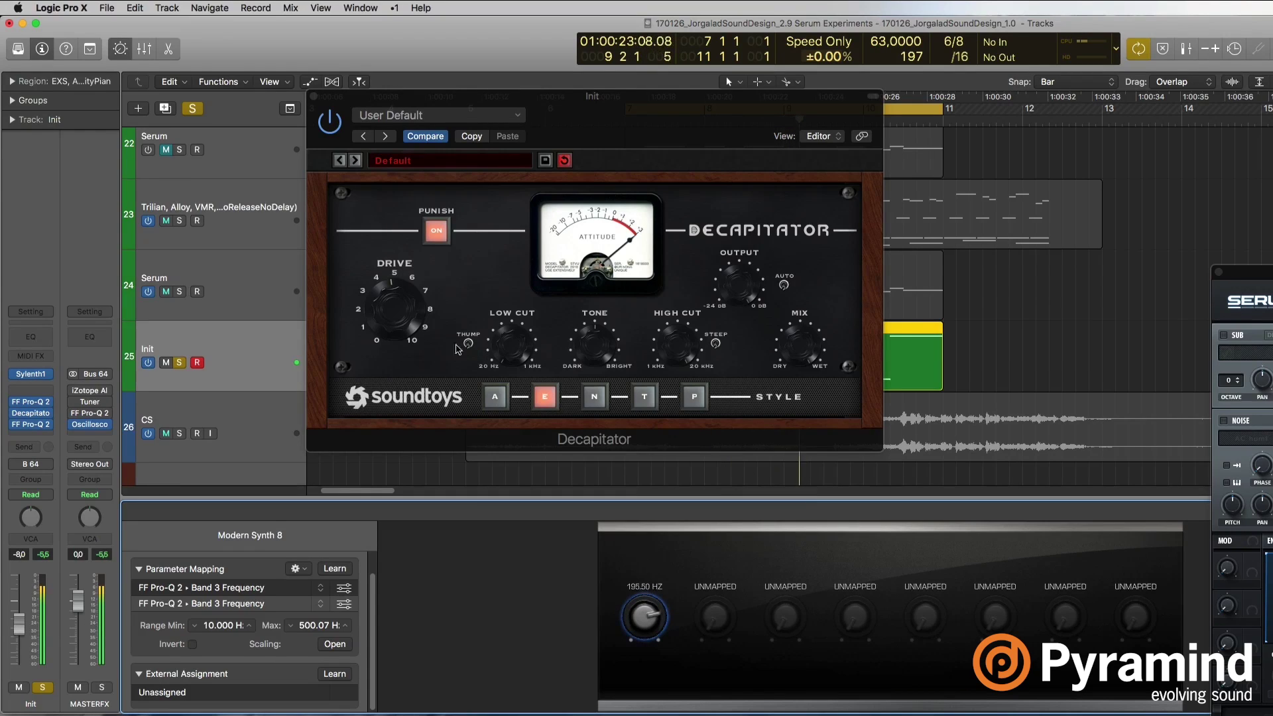
mouse_move(393, 301)
left_mouse_down()
mouse_move(397, 258)
mouse_move(402, 287)
left_mouse_up()
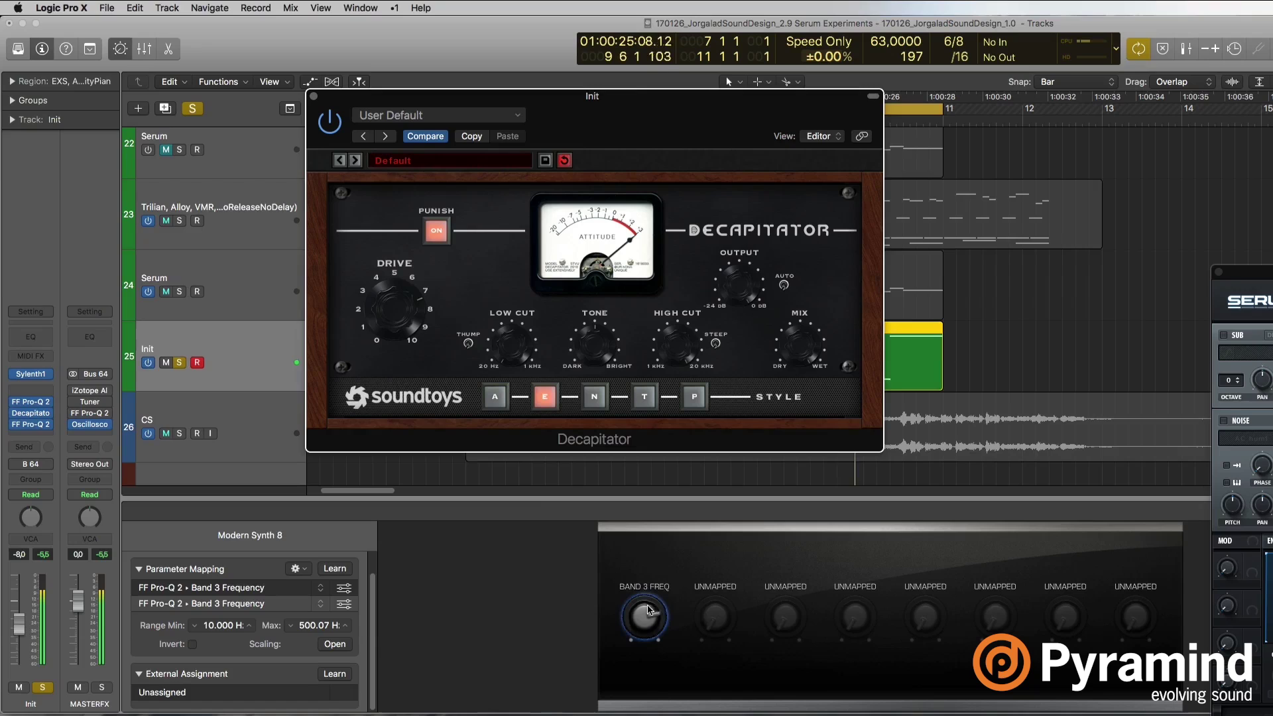
left_click_drag(648, 610, 660, 635)
left_click(498, 399)
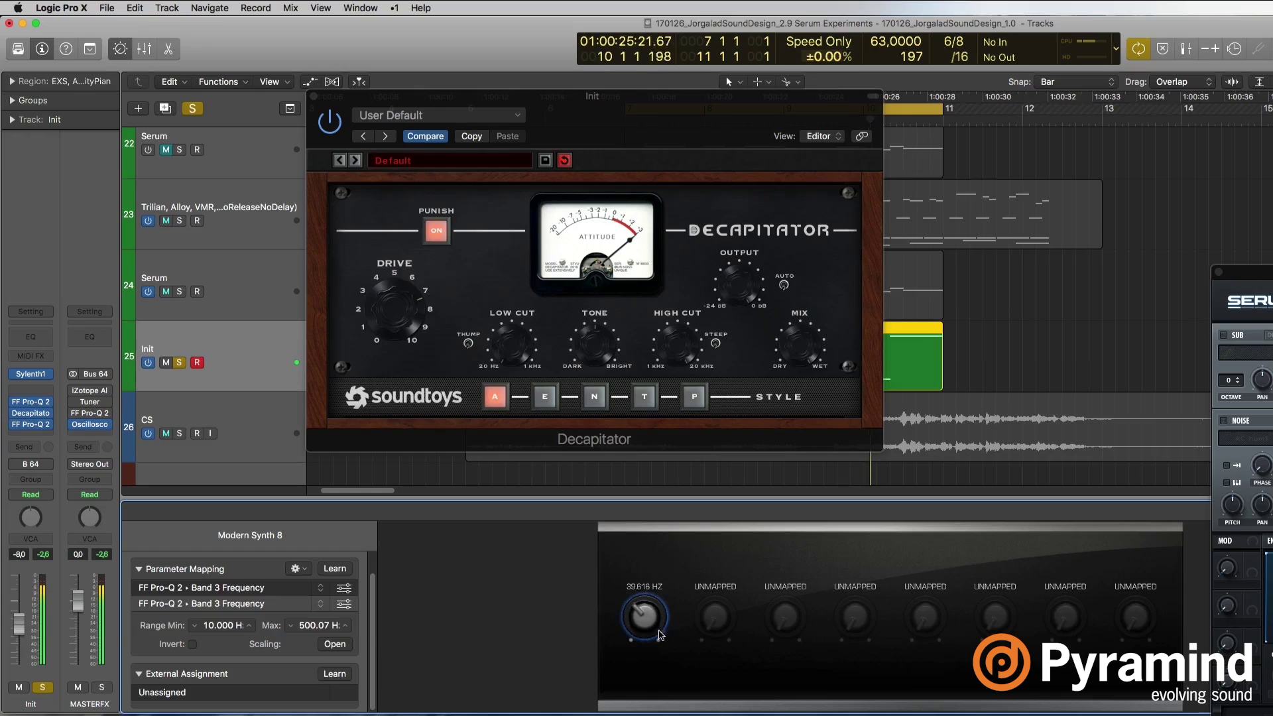
key("space")
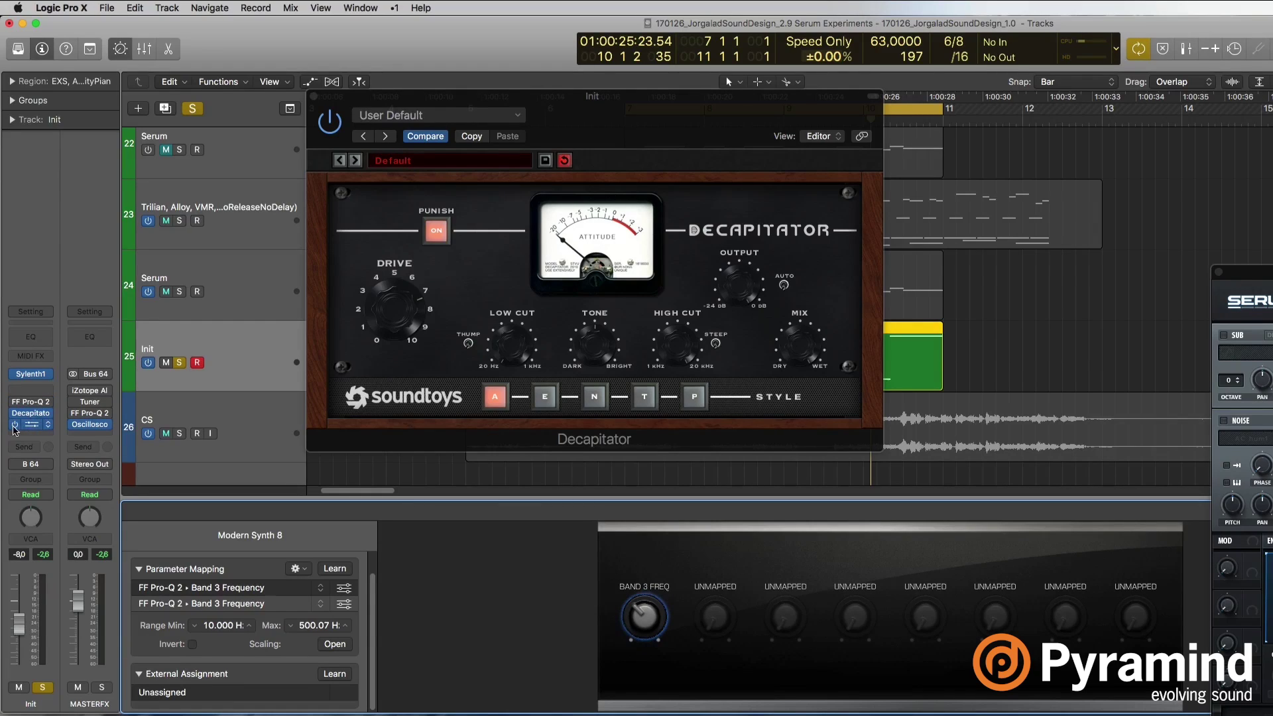
Add stereo SoundToys PhaseMistress to an empty Init insert slot and move its window aside.
left_click(48, 394)
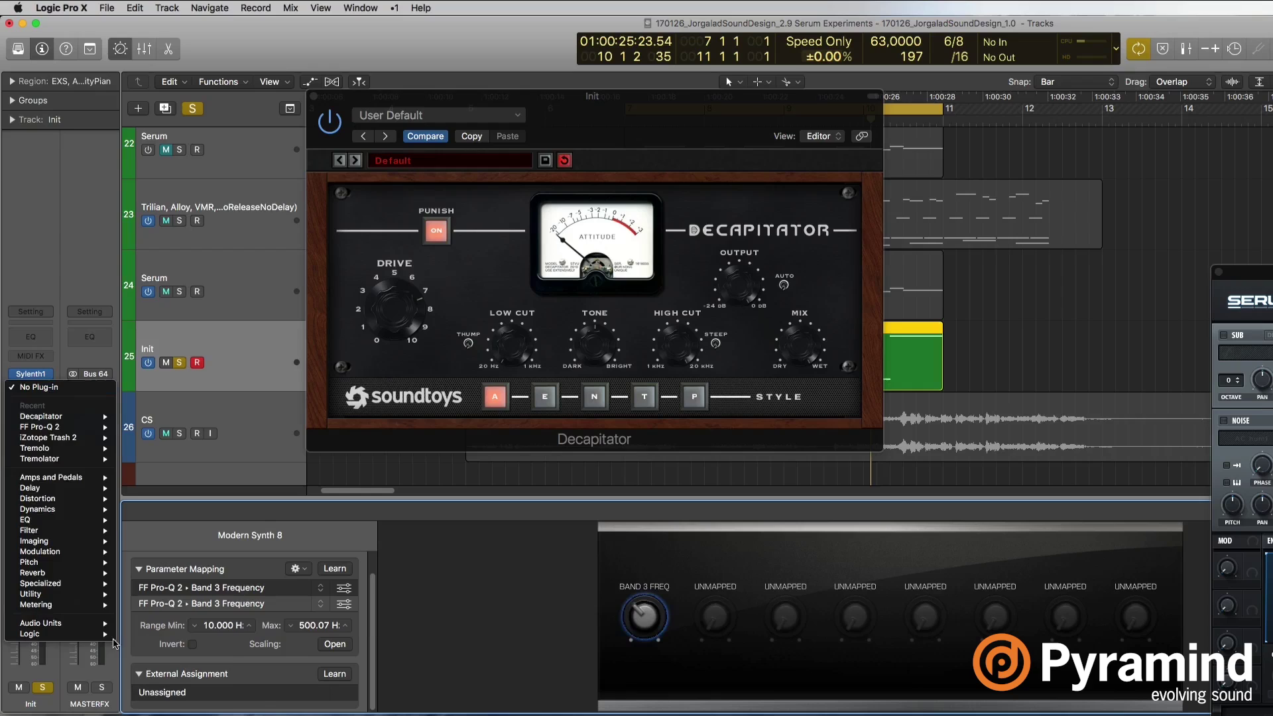
mouse_move(98, 627)
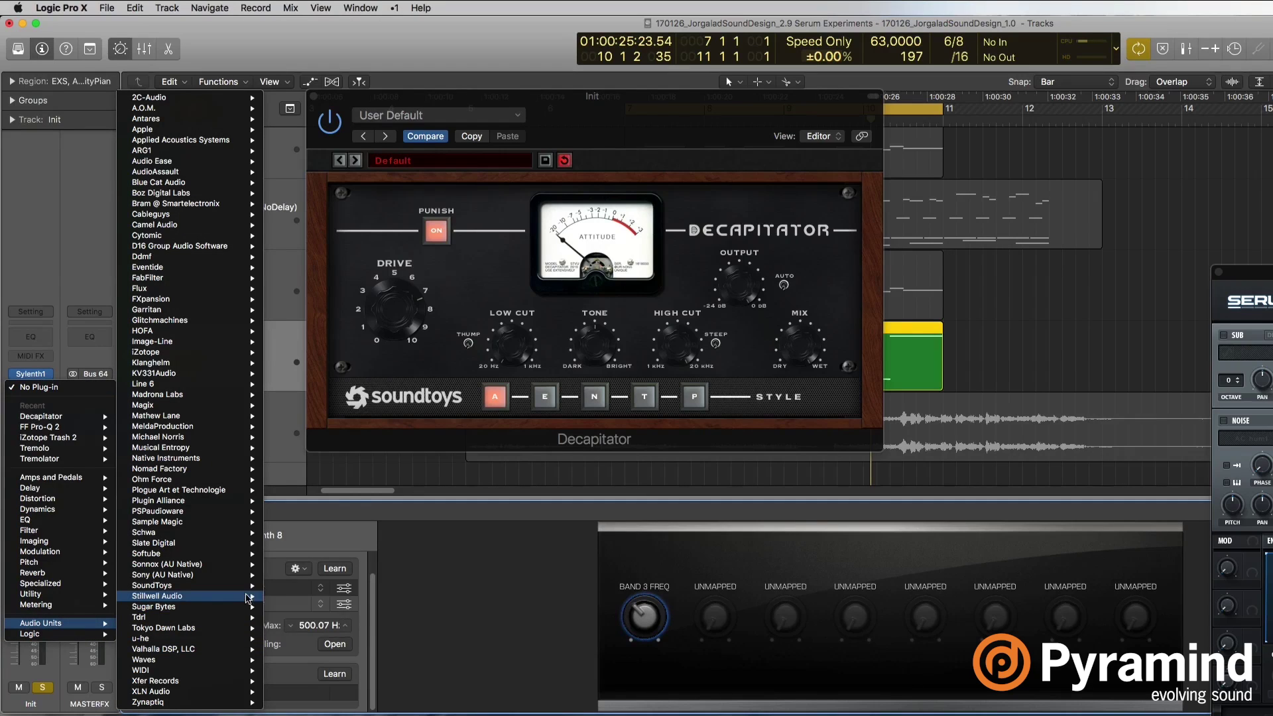
mouse_move(243, 588)
mouse_move(362, 534)
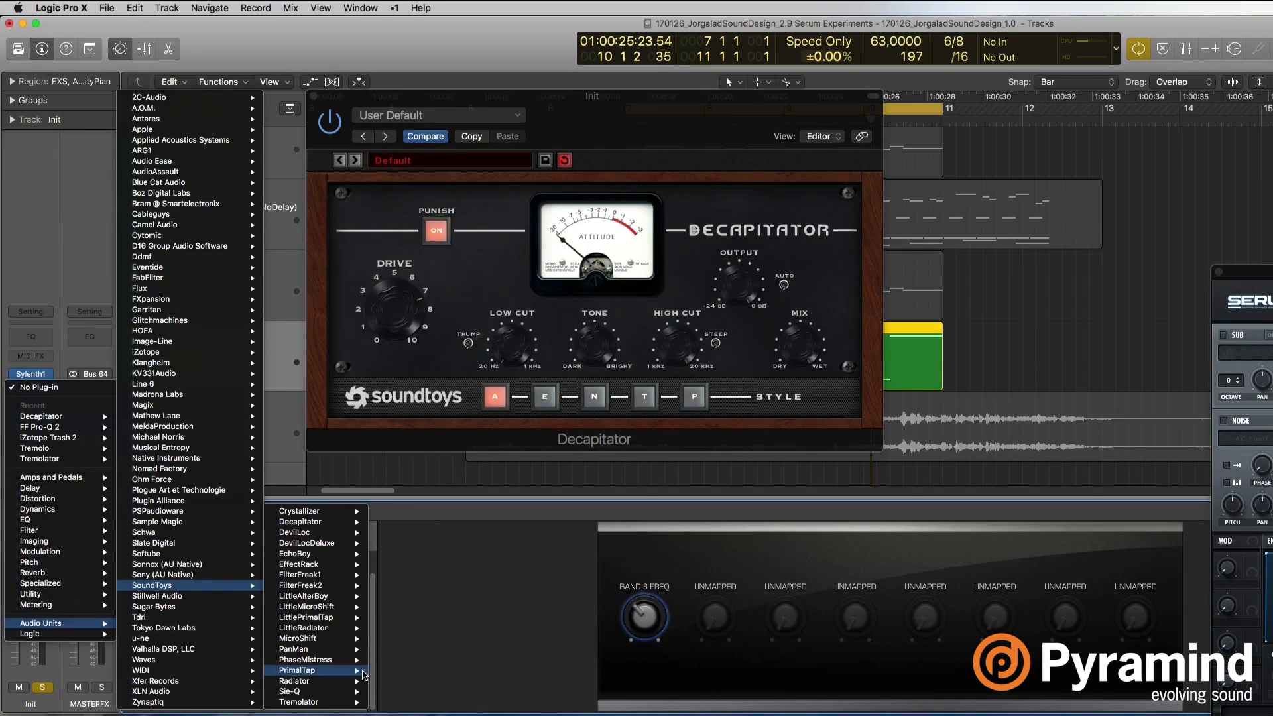
mouse_move(355, 661)
left_click(396, 661)
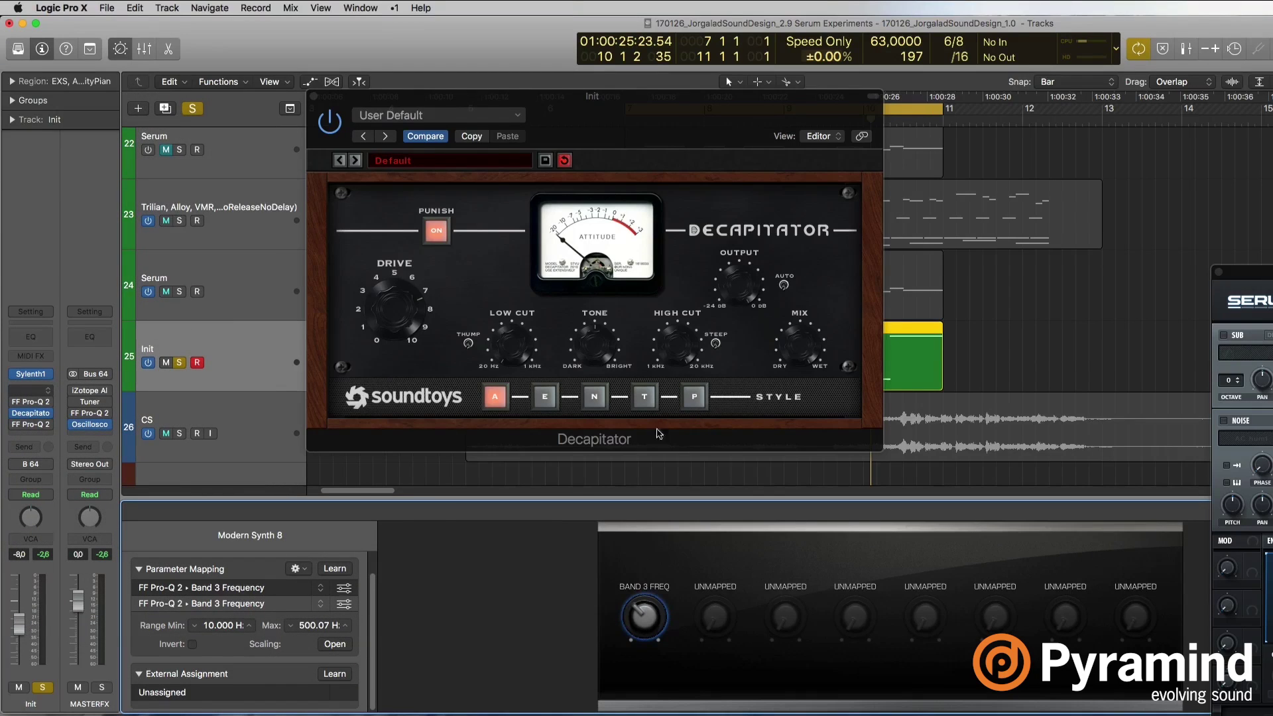
left_click_drag(440, 76, 599, 125)
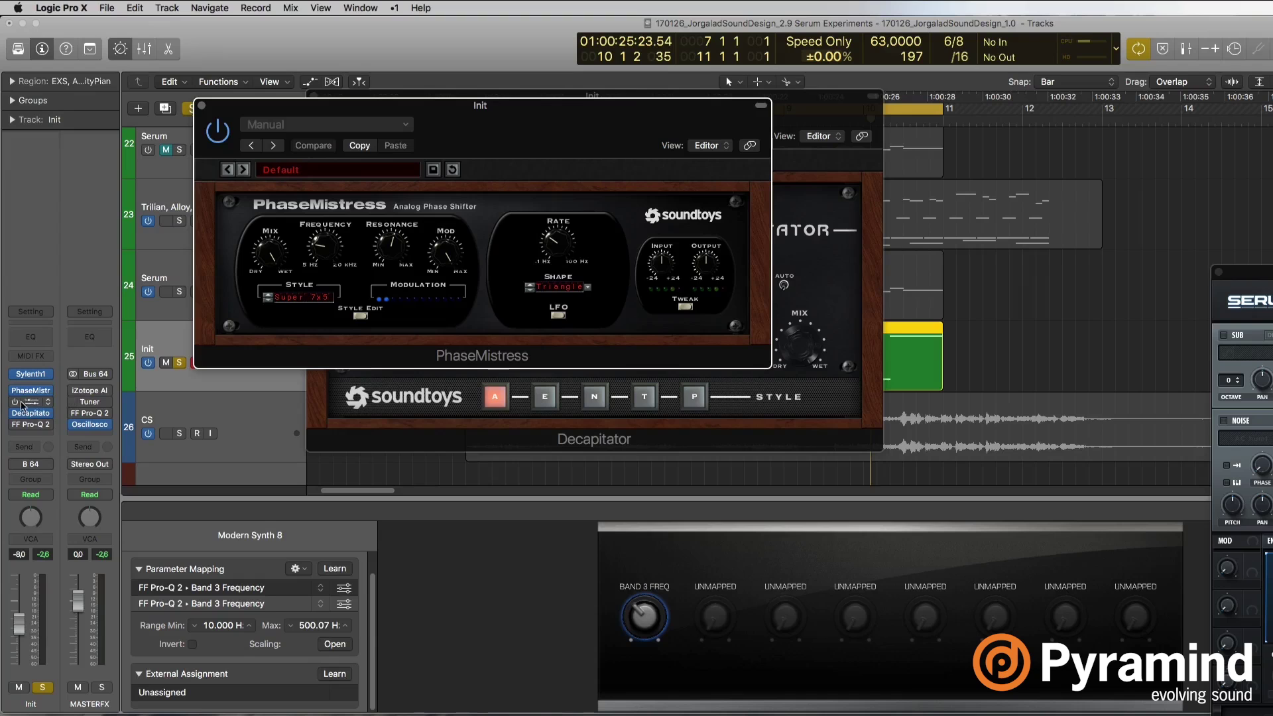
In the FF Pro-Q 2, sweep a temporary narrow −10 dB cut band, then delete it.
left_click(30, 425)
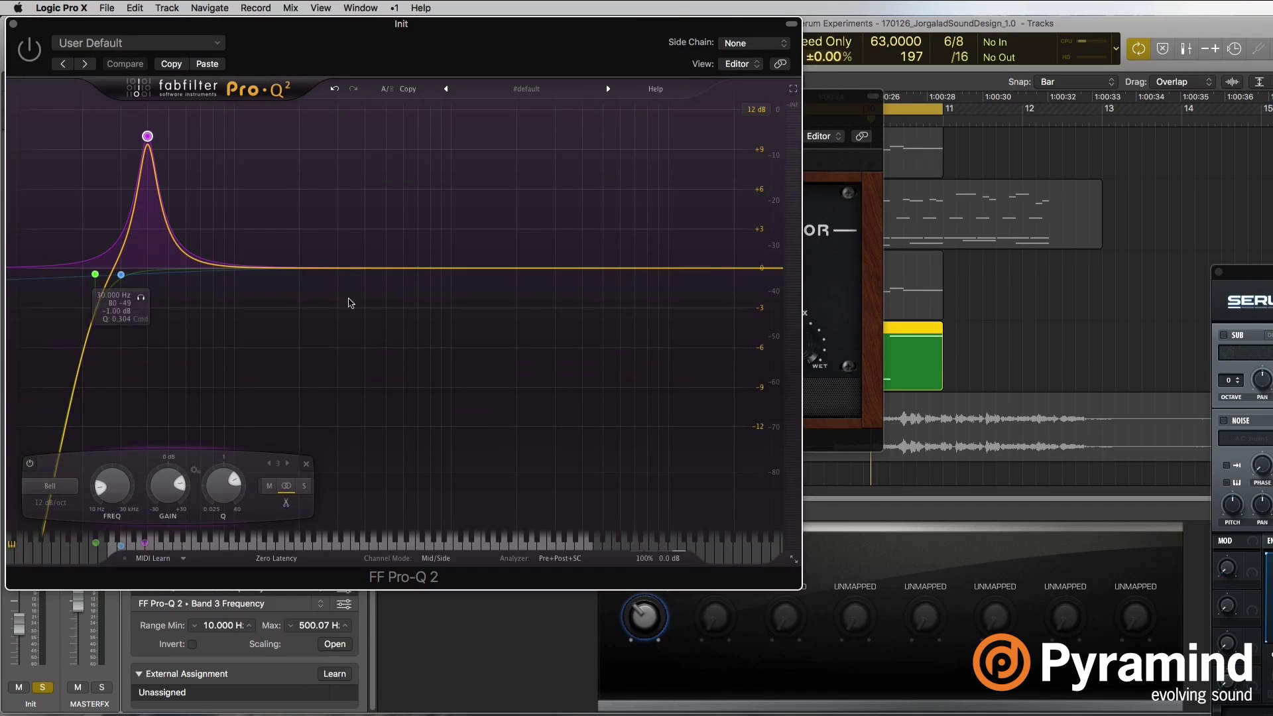
left_click_drag(386, 269, 640, 410)
scroll(515, 401, "up", 8)
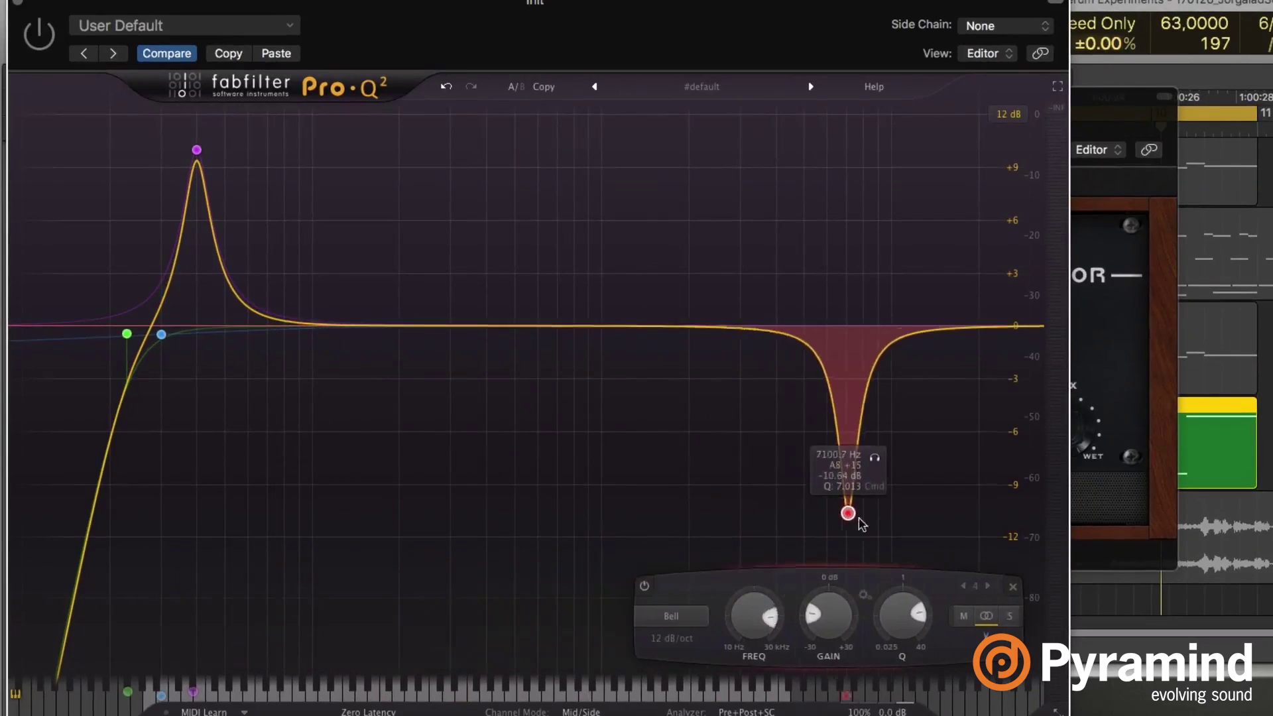
left_click_drag(860, 520, 793, 449)
left_click(968, 588)
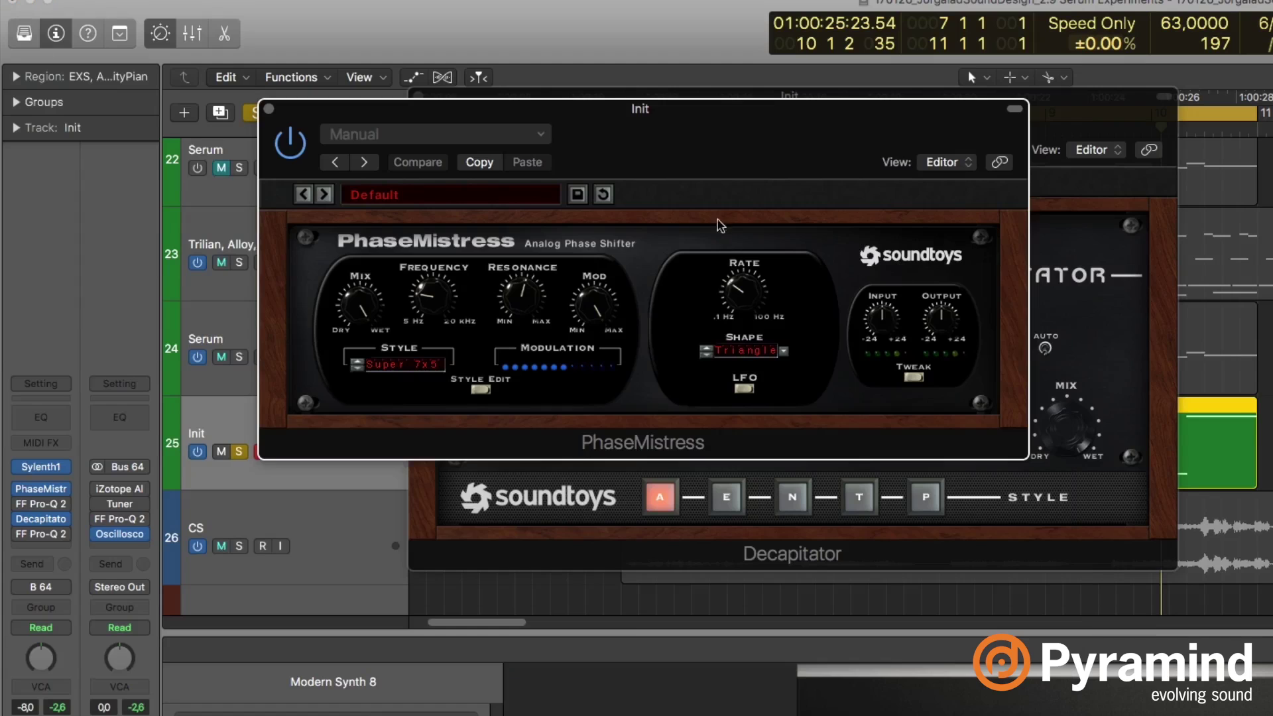
left_click_drag(711, 144, 867, 201)
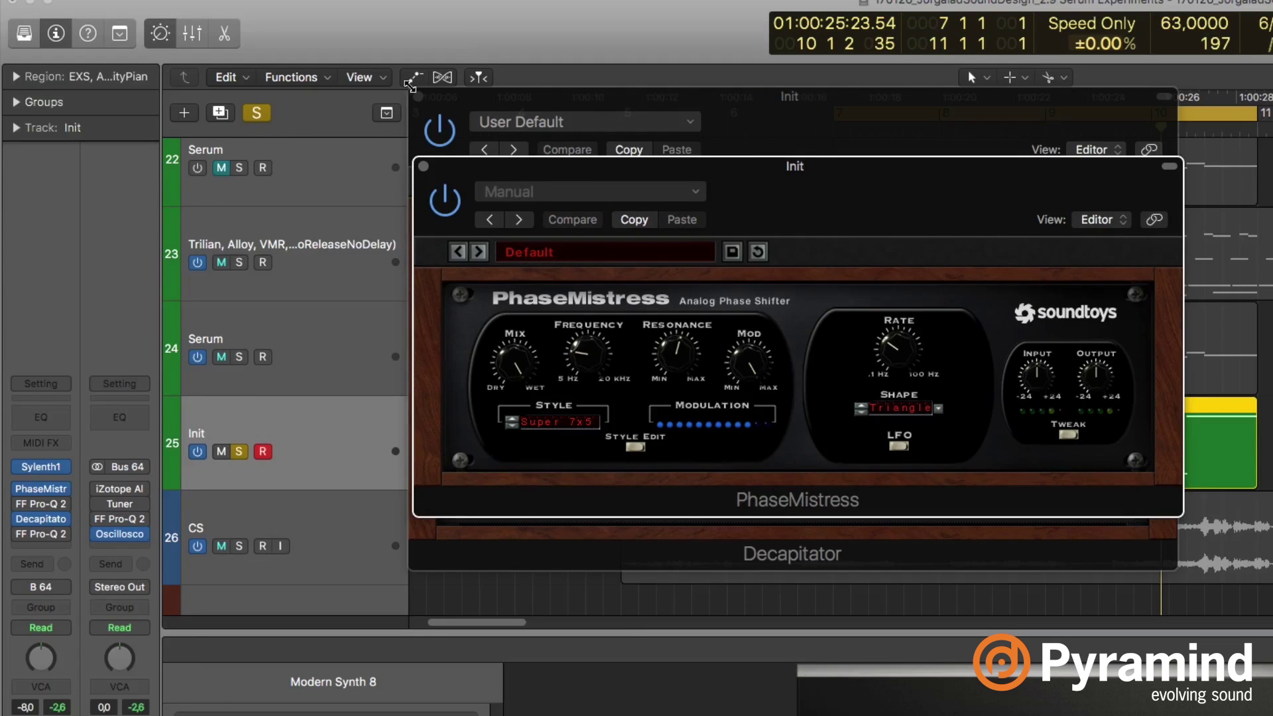
Close Decapitator, then lower PhaseMistress's frequency, take rate to minimum and reduce modulation.
left_click(418, 97)
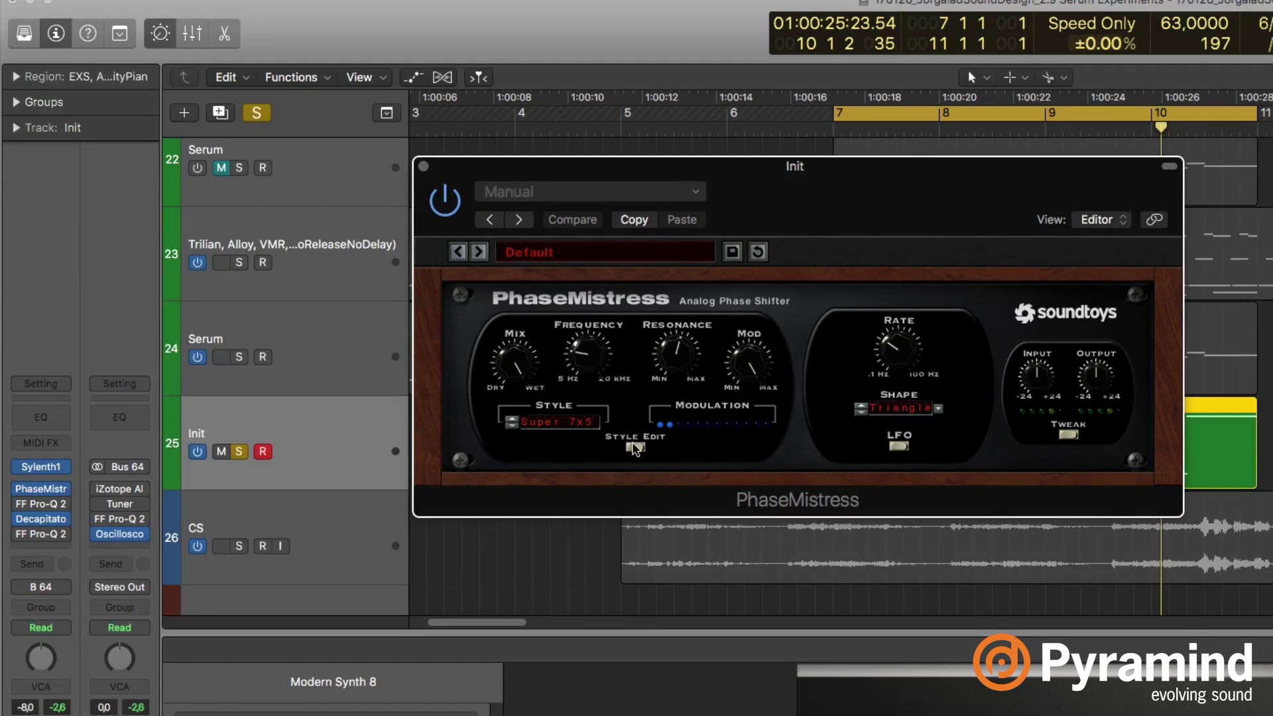
left_click(636, 447)
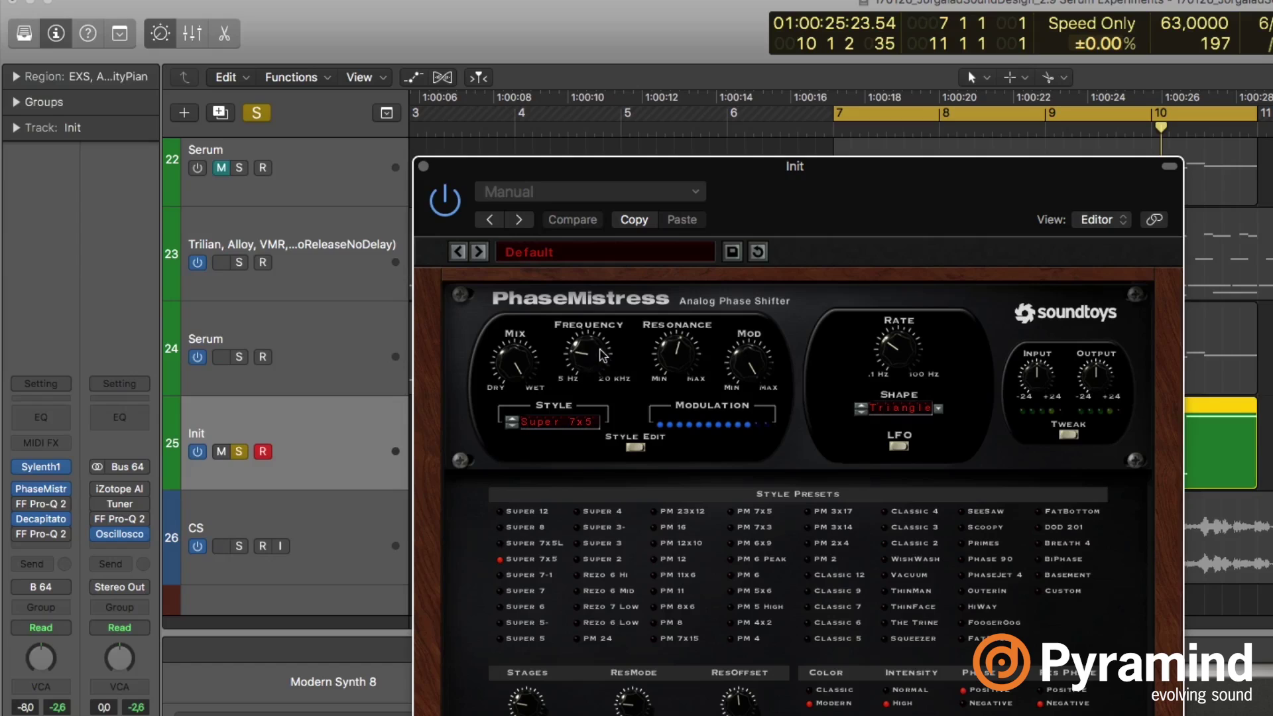
left_click_drag(602, 351, 602, 359)
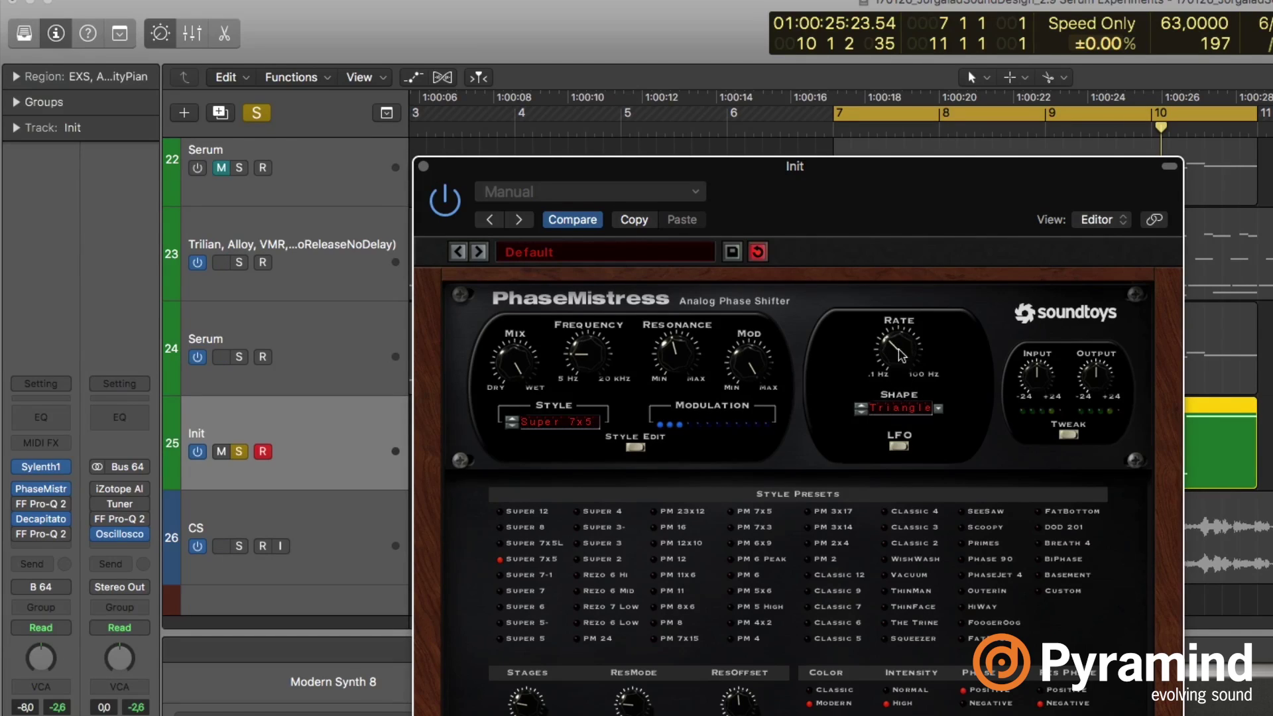
left_click_drag(898, 350, 888, 350)
left_click_drag(759, 358, 760, 476)
left_click_drag(900, 350, 899, 323)
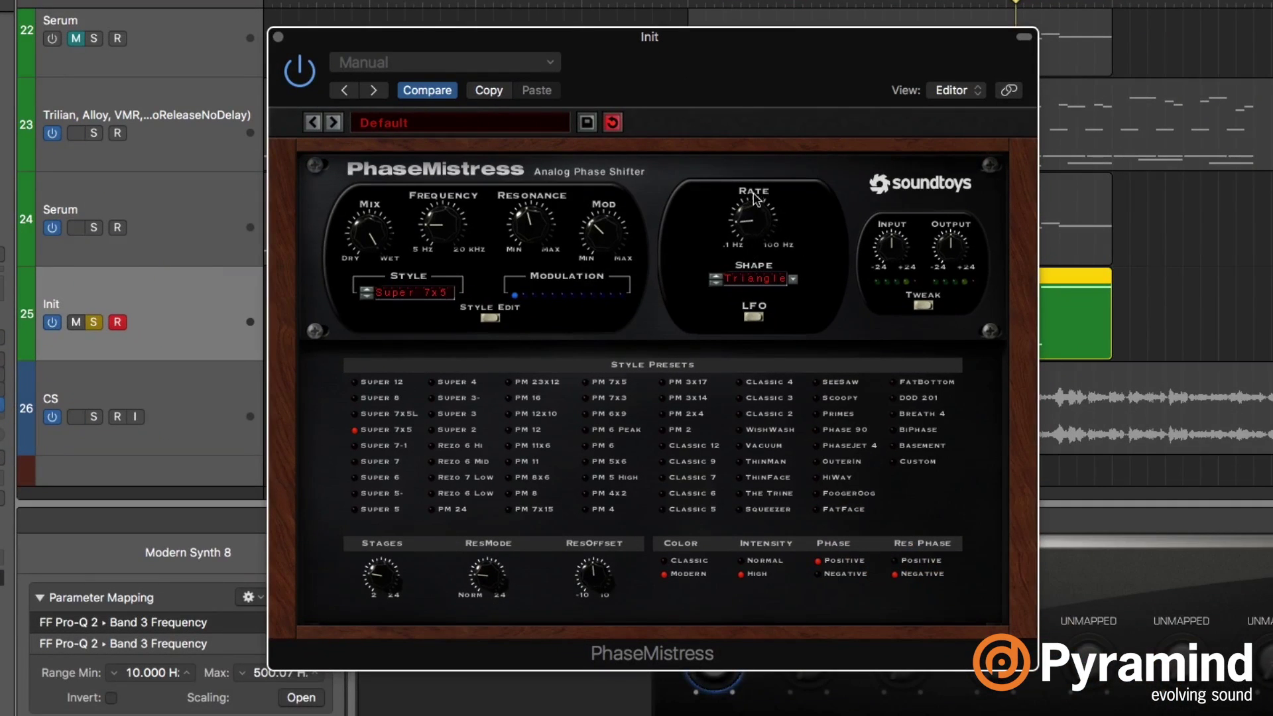
Retune the phaser's frequency, resonance, LFO rate and depth, and raise Stages to 10 for Custom style.
left_click_drag(454, 222, 452, 230)
left_click_drag(525, 244, 526, 227)
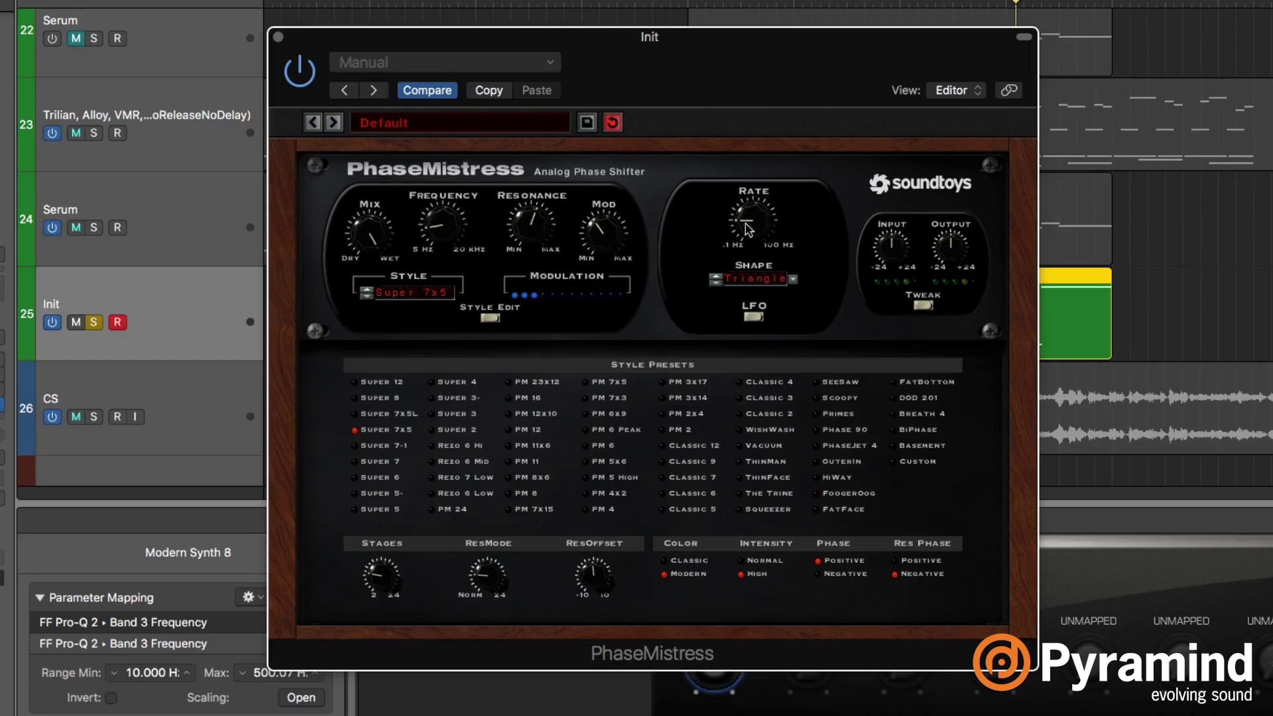
left_click_drag(749, 229, 767, 169)
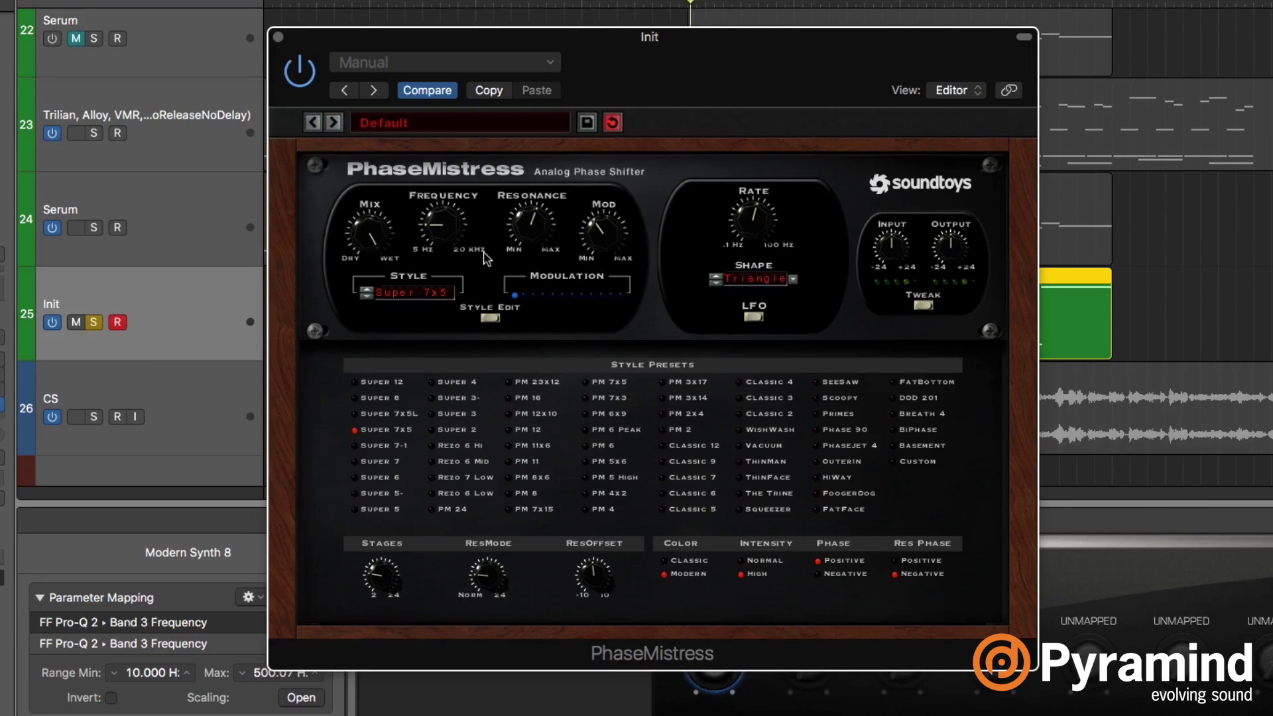
left_click_drag(600, 236, 593, 271)
left_click_drag(761, 203, 746, 234)
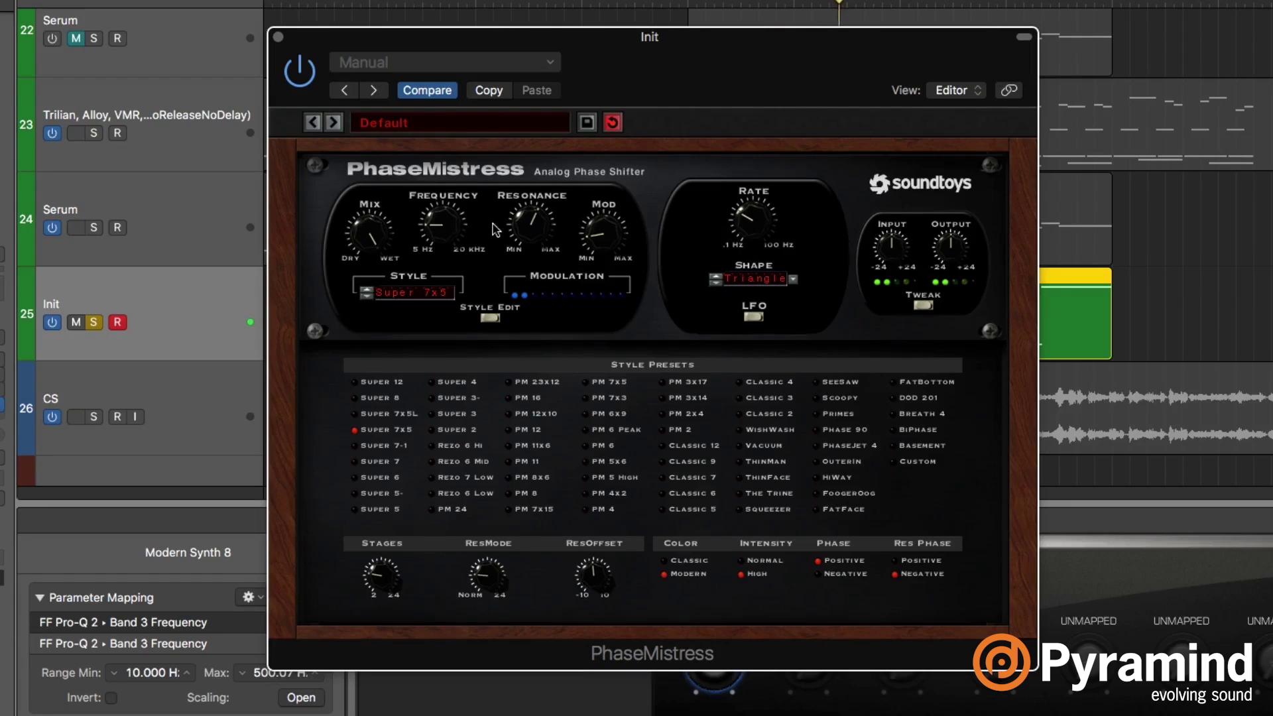
left_click_drag(442, 219, 449, 240)
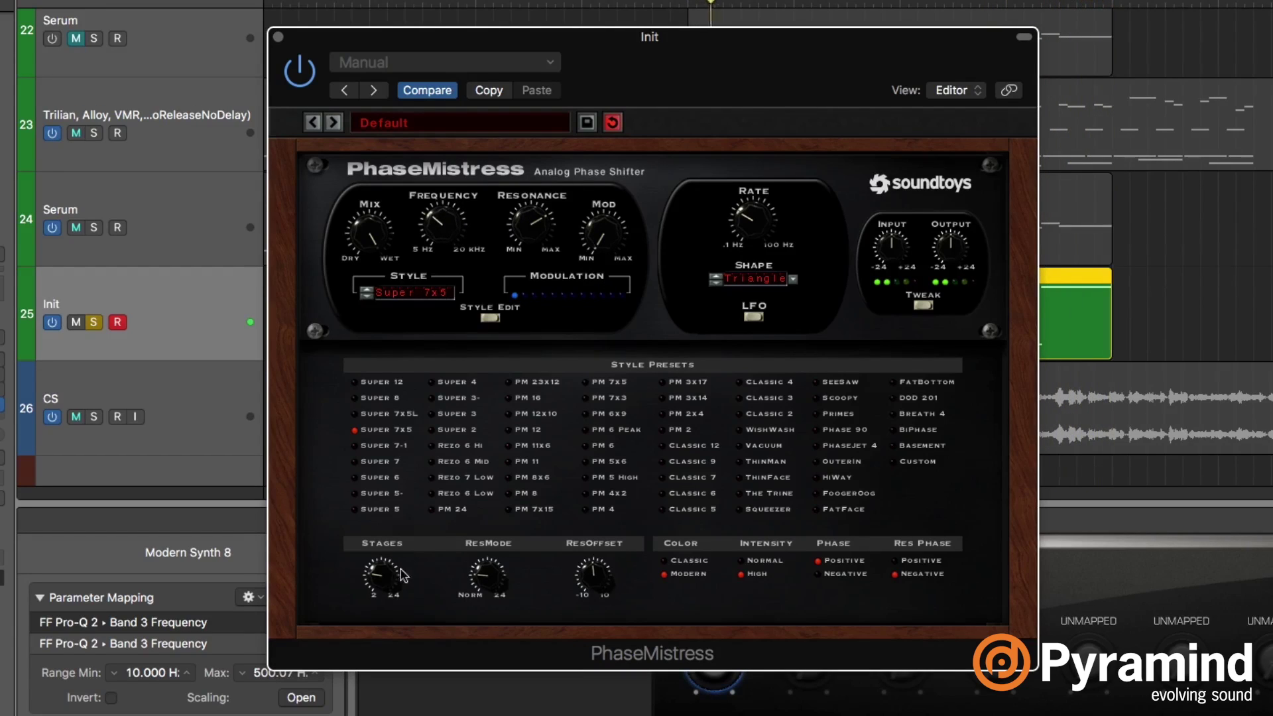
mouse_move(392, 570)
left_mouse_down()
mouse_move(392, 559)
mouse_move(385, 592)
mouse_move(392, 569)
left_mouse_up()
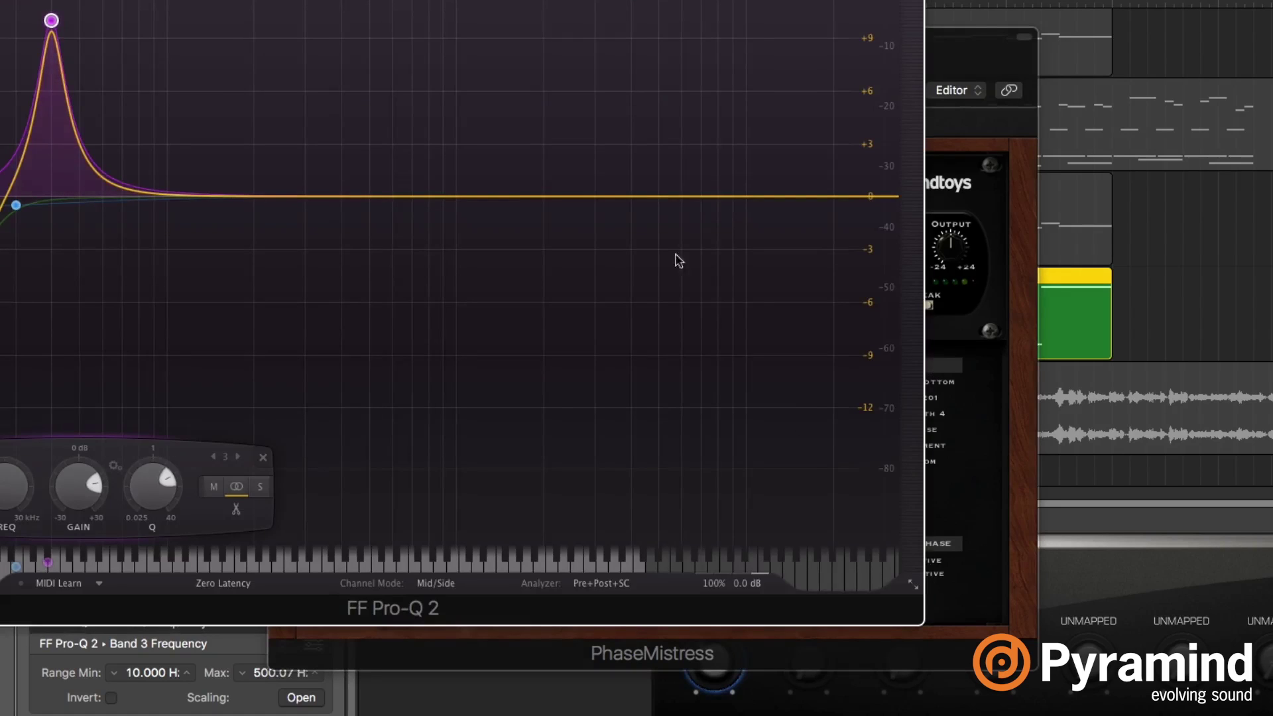
Cut two narrow Pro-Q 2 notches near 406 Hz and 1.5 kHz at about −8 dB, then shift both together.
left_click_drag(645, 198, 620, 301)
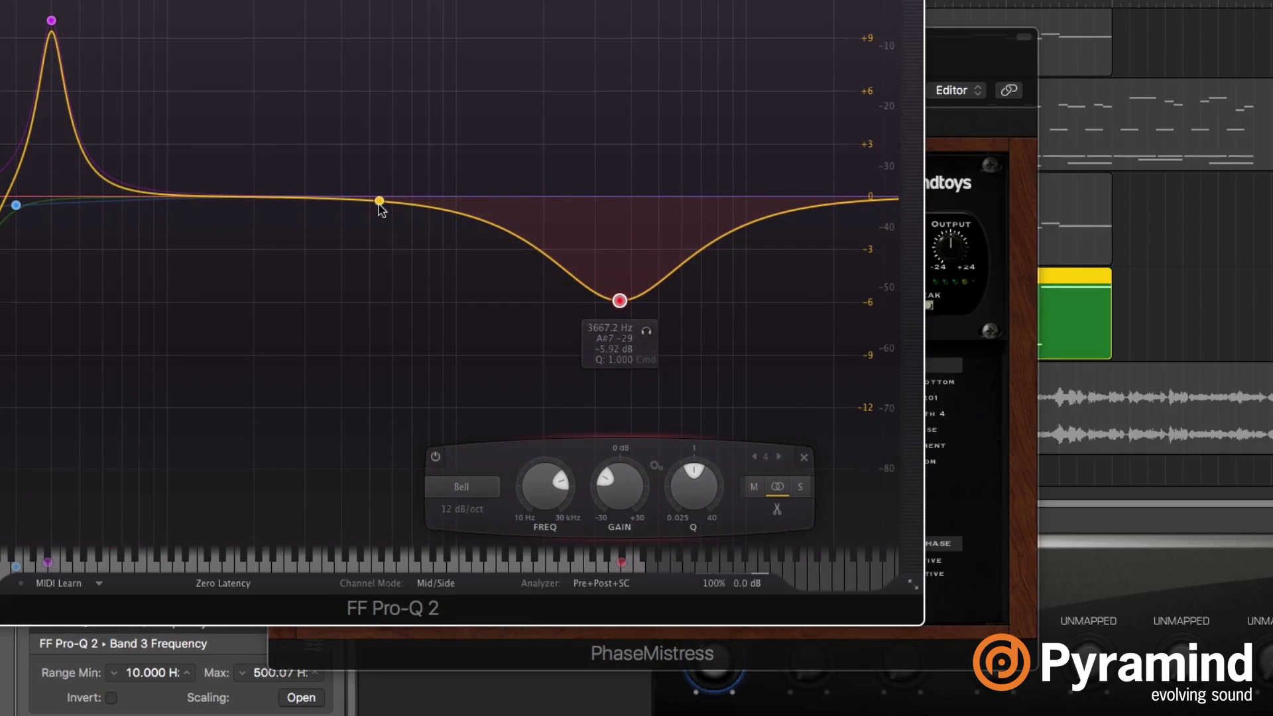
left_click_drag(381, 199, 345, 349)
scroll(344, 352, "up", 3)
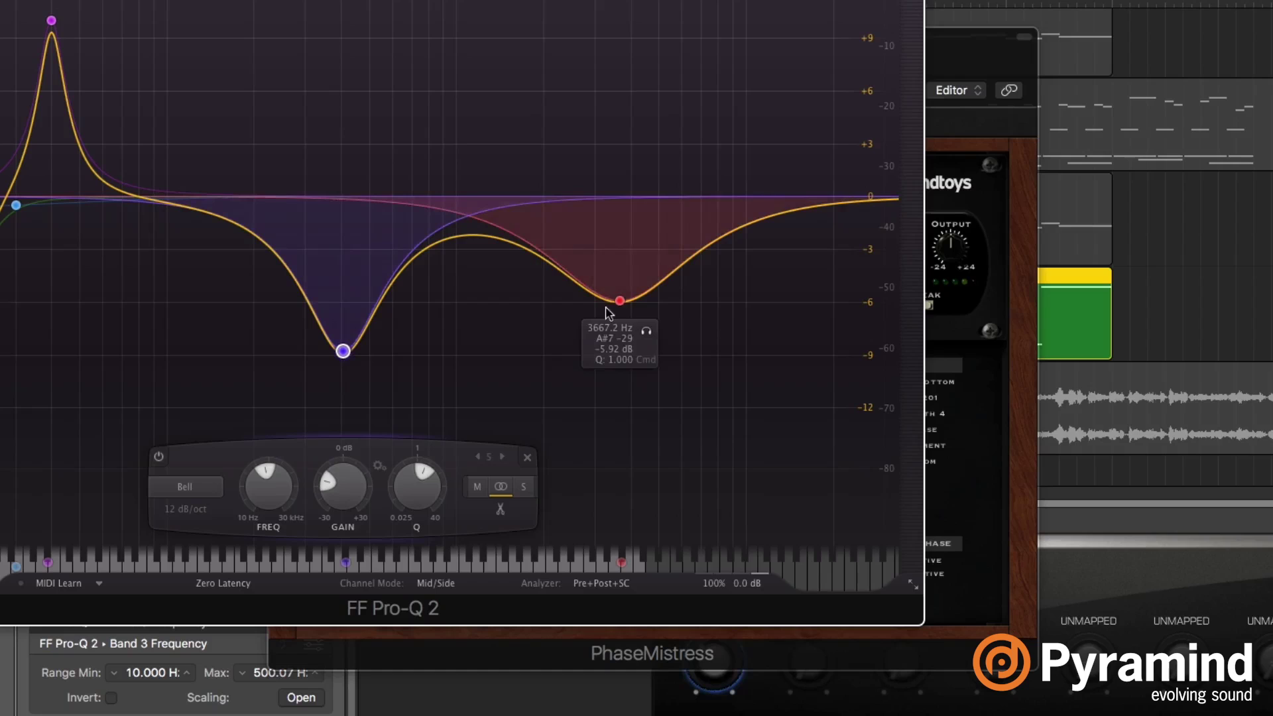
left_click_drag(620, 301, 507, 337)
scroll(507, 337, "up", 5)
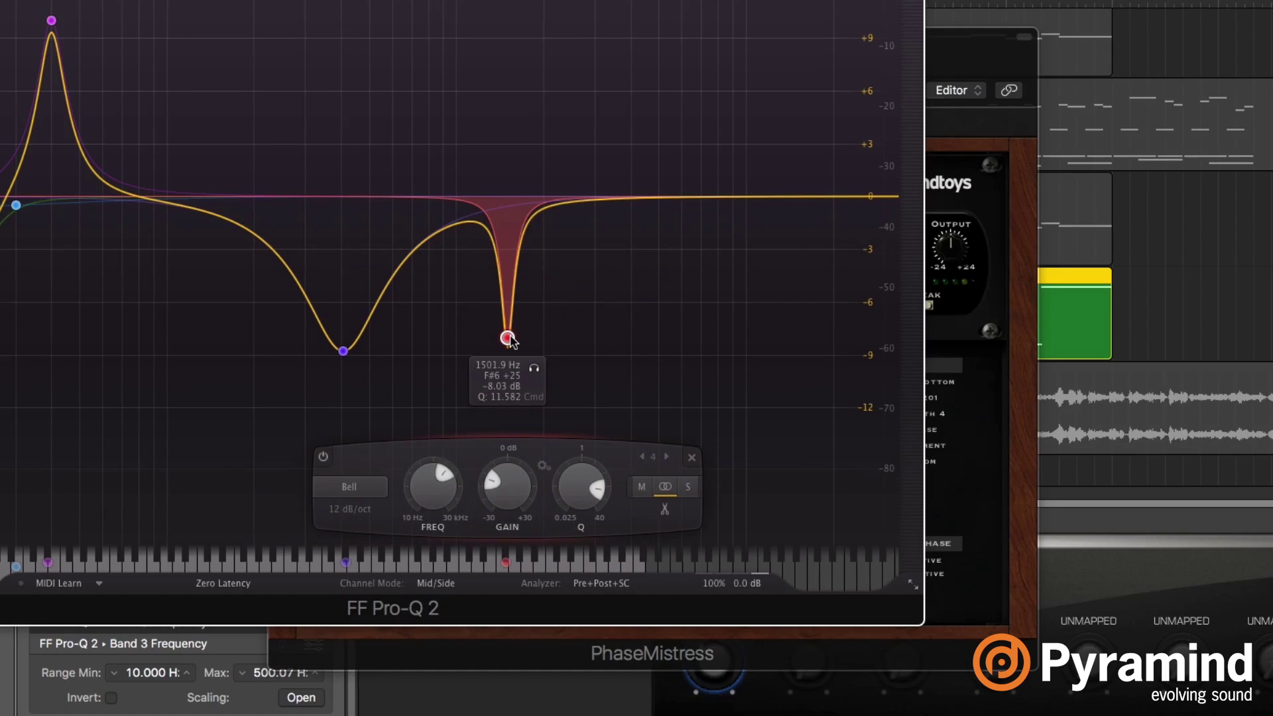
left_click(344, 350)
scroll(343, 350, "up", 5)
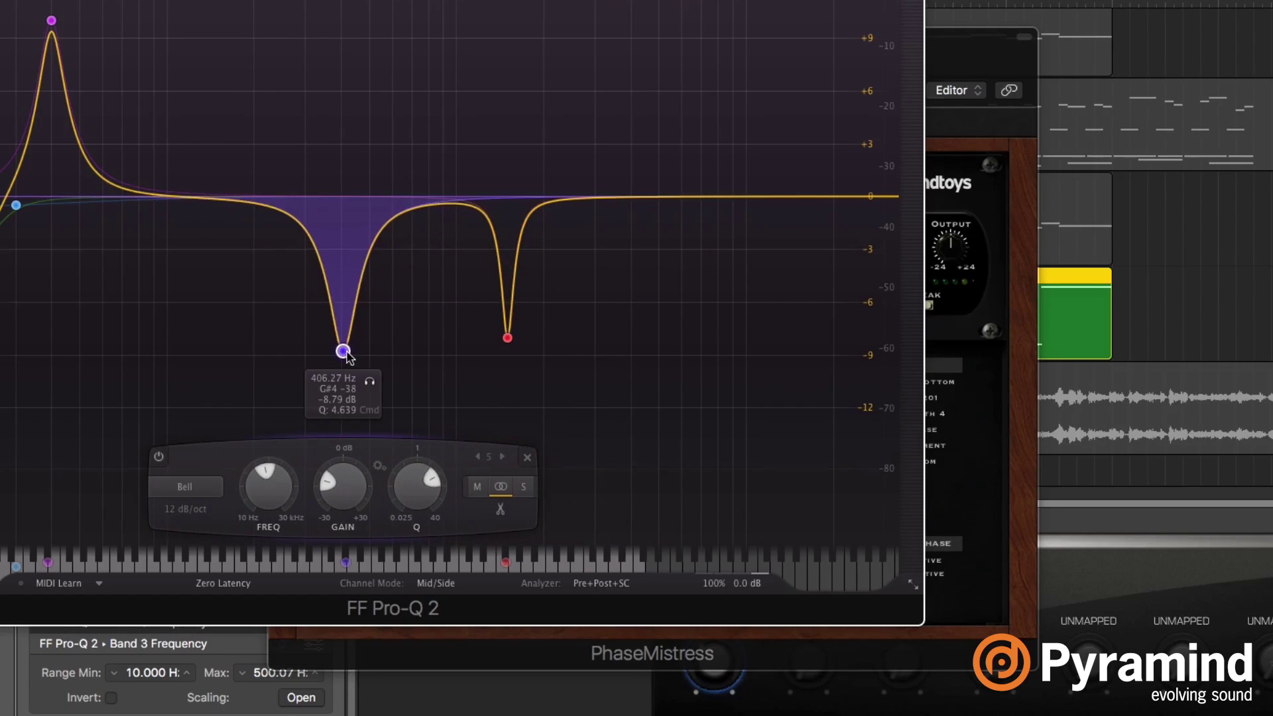
left_click_drag(580, 394, 584, 396)
mouse_move(359, 492)
left_mouse_down()
mouse_move(359, 503)
mouse_move(354, 473)
mouse_move(365, 510)
left_mouse_up()
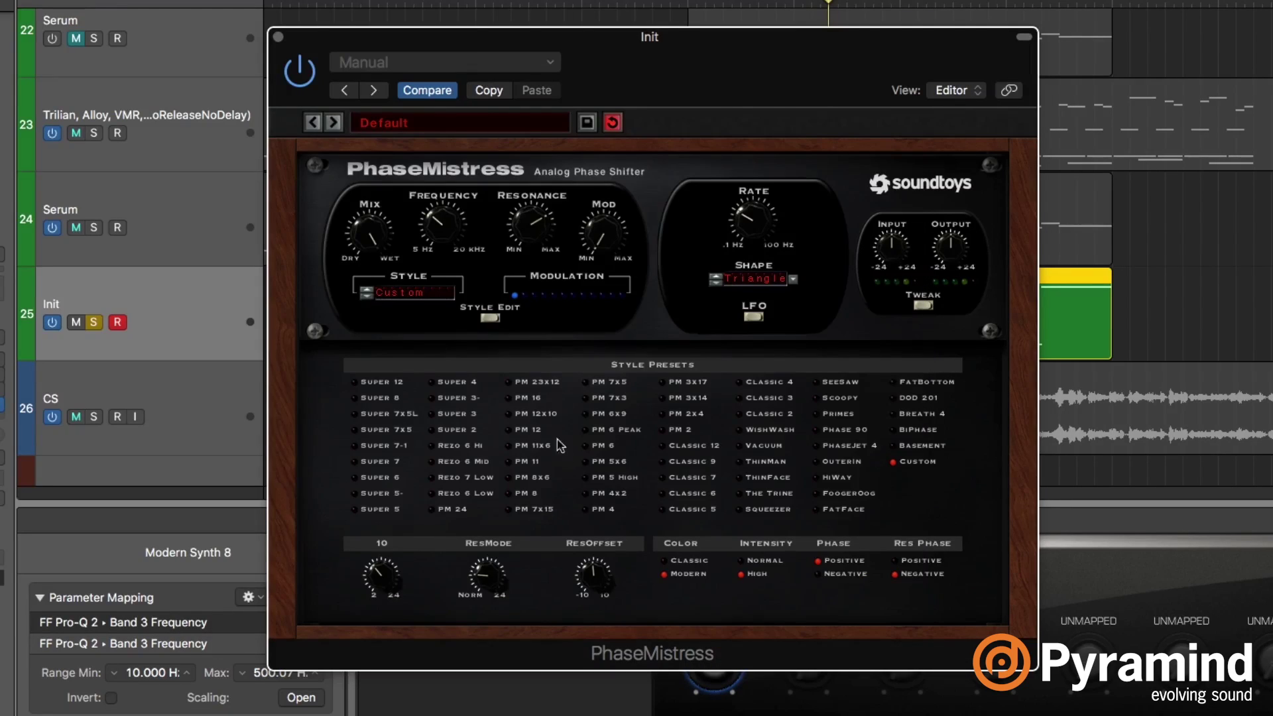
Set PhaseMistress Stages to 9, sweep frequency and resonance during playback, ending with frequency lower.
left_click_drag(382, 600, 382, 553)
left_click_drag(443, 221, 443, 234)
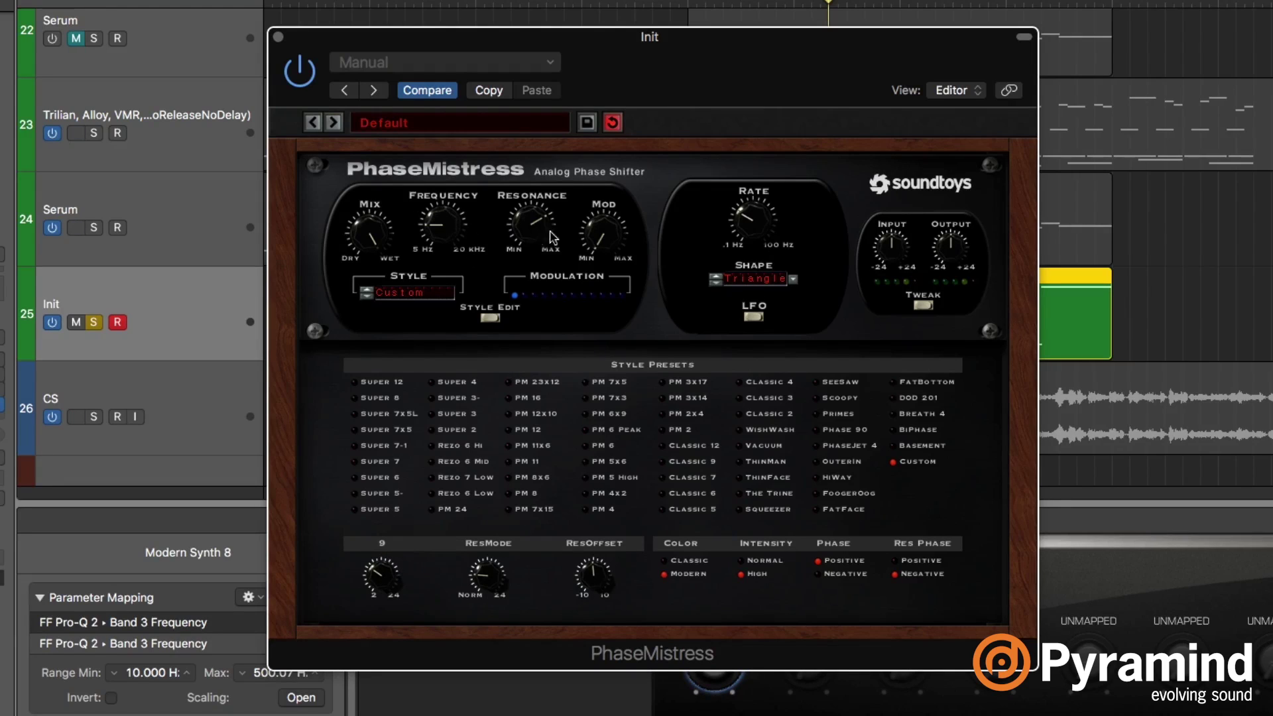
left_click_drag(544, 235, 544, 228)
left_click_drag(537, 216, 463, 659)
mouse_move(453, 240)
left_mouse_down()
mouse_move(469, 251)
mouse_move(436, 240)
left_mouse_up()
left_click_drag(549, 252, 538, 100)
mouse_move(450, 218)
left_mouse_down()
mouse_move(452, 249)
mouse_move(439, 222)
mouse_move(435, 249)
mouse_move(438, 218)
mouse_move(443, 245)
mouse_move(450, 227)
left_mouse_up()
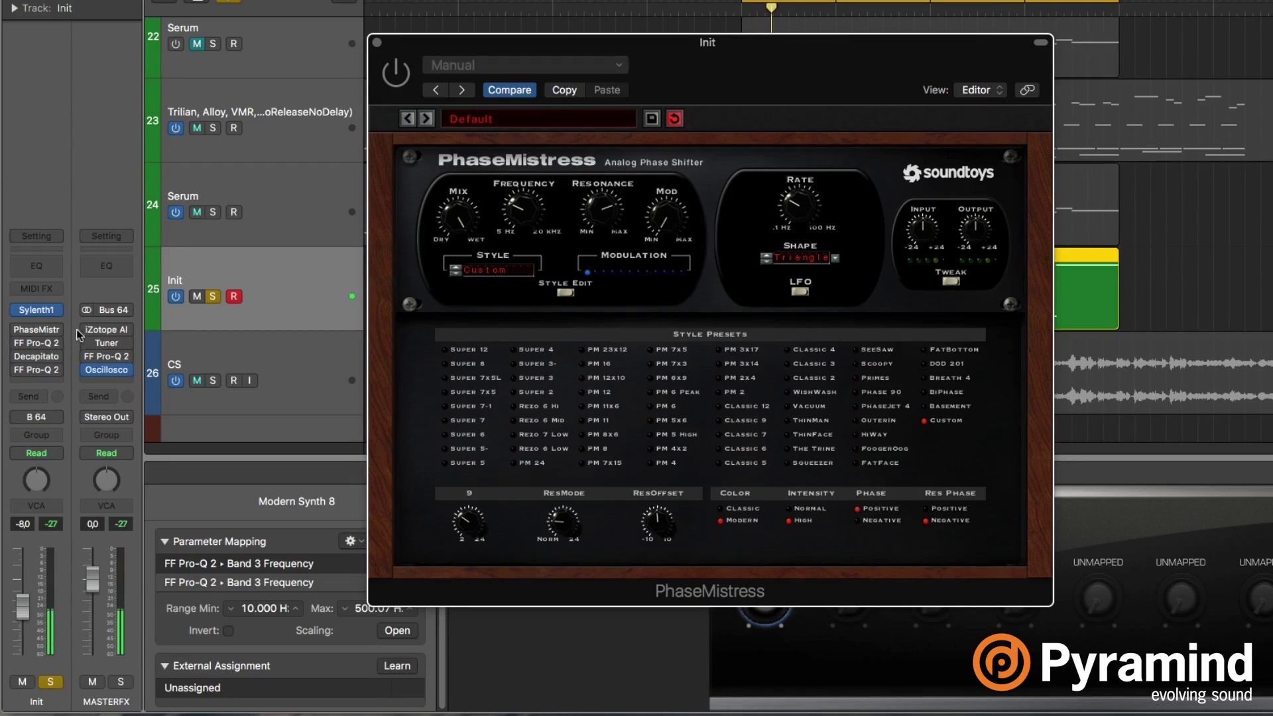
Re-enable PhaseMistress and Decapitator, set the LFO shape to Square, raise Mod and lower Rate.
left_click(19, 328)
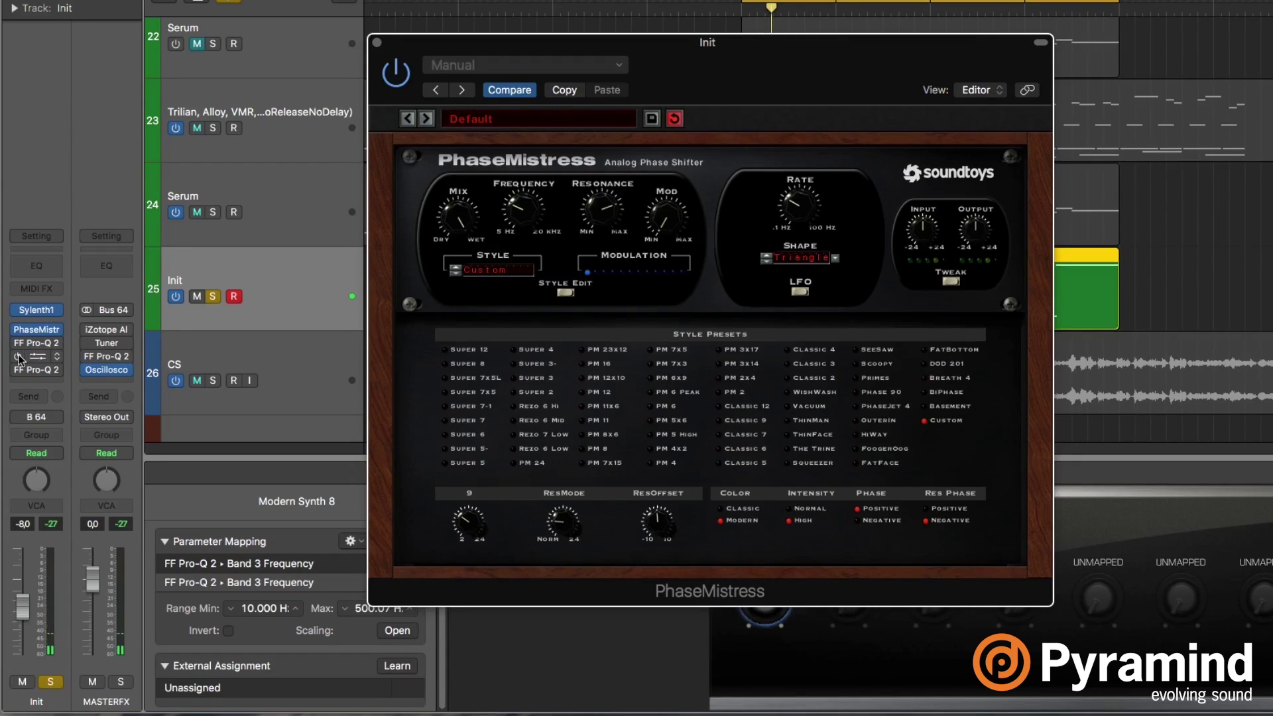
left_click(18, 358)
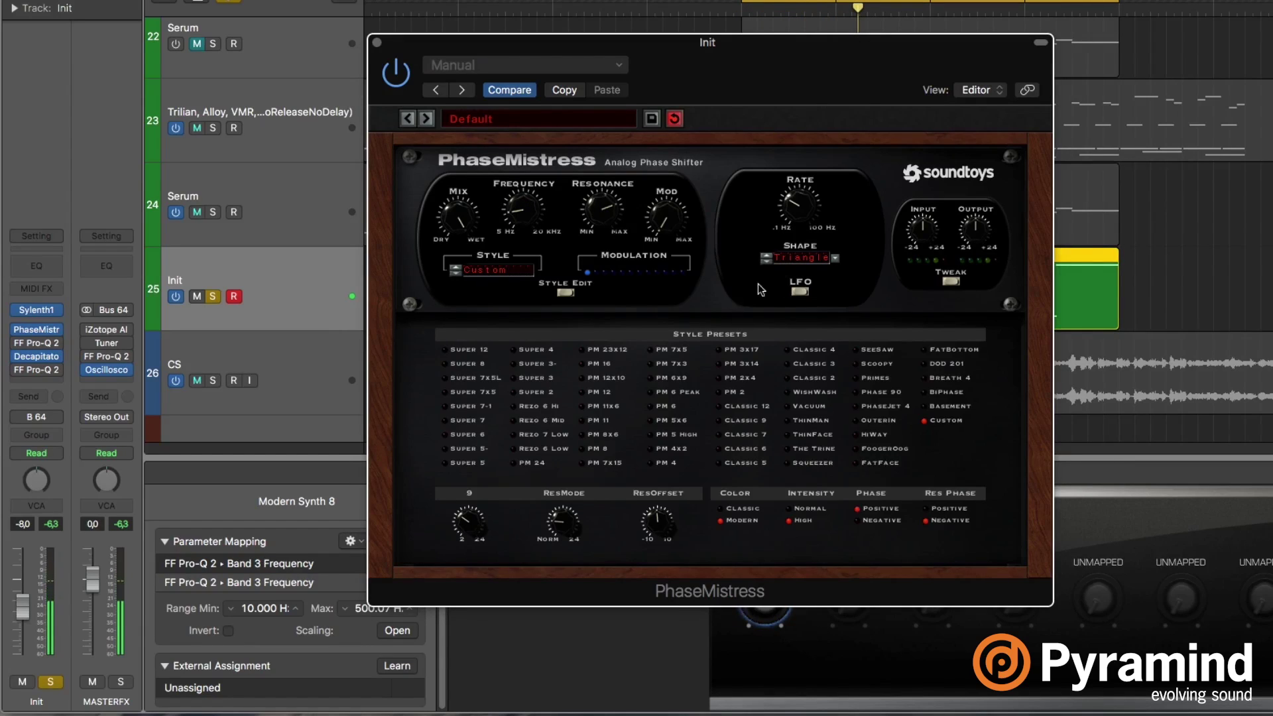
left_click(804, 260)
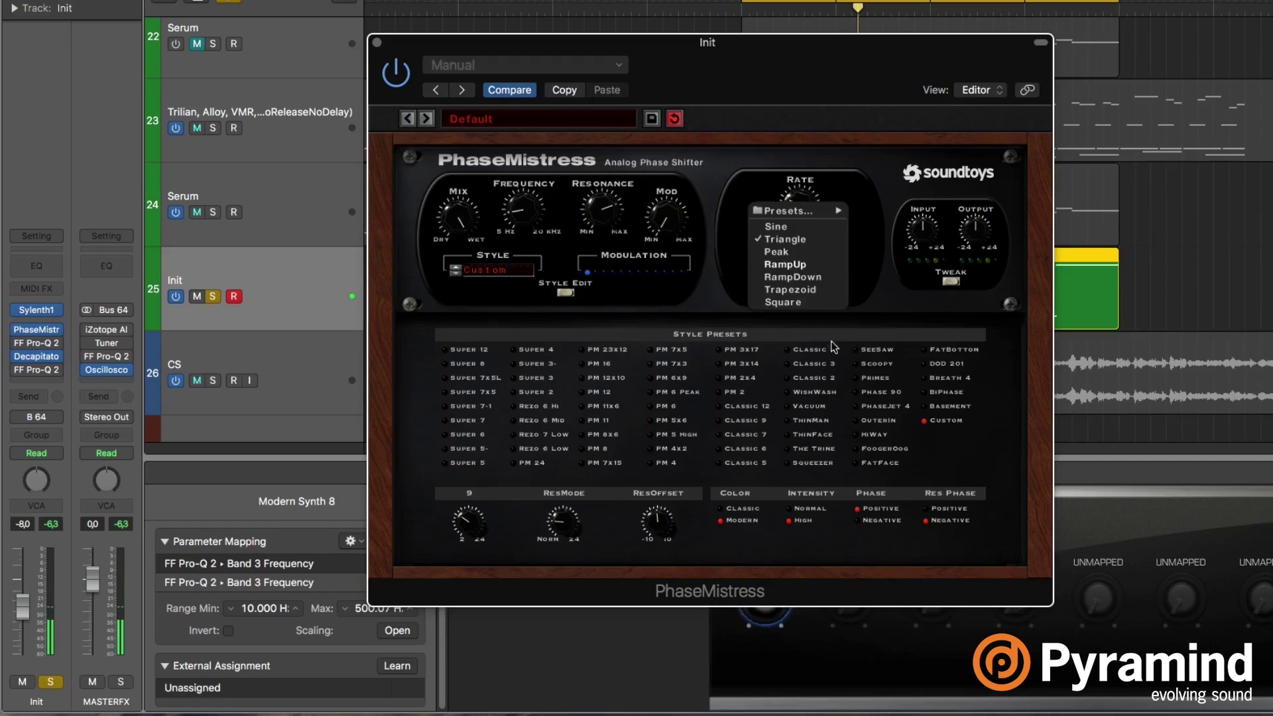
left_click(828, 306)
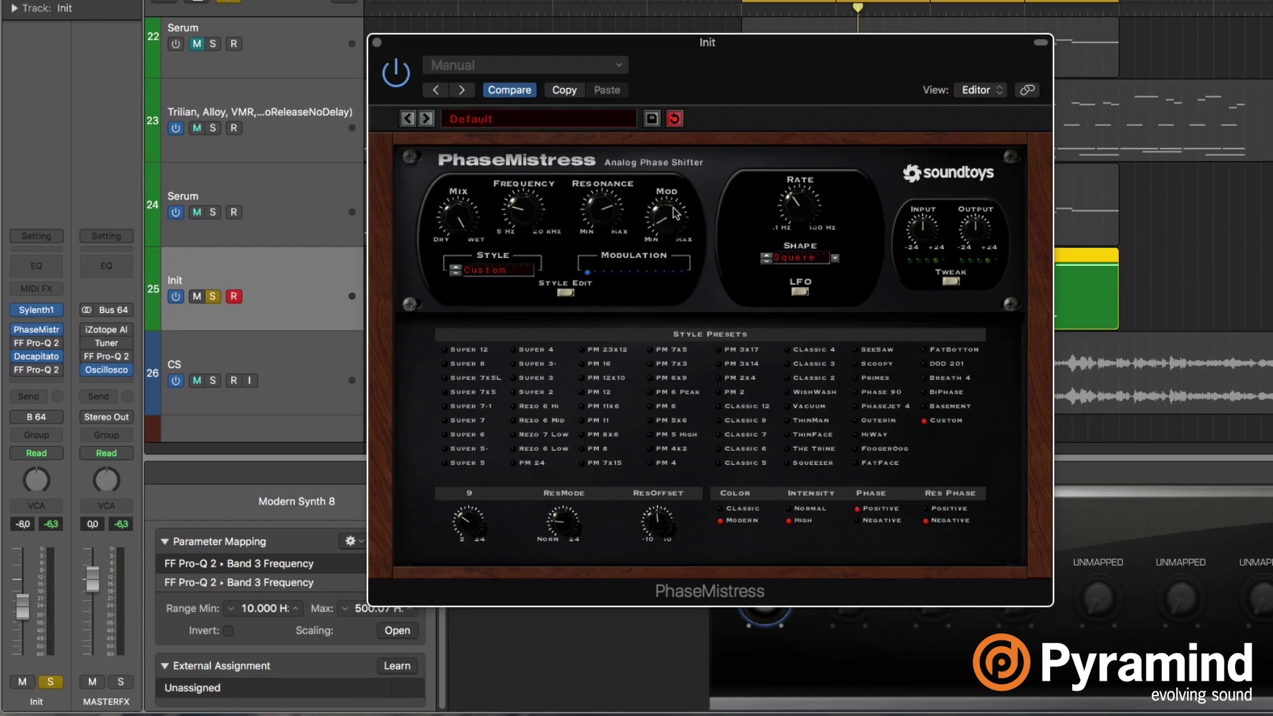
left_click_drag(674, 212, 673, 214)
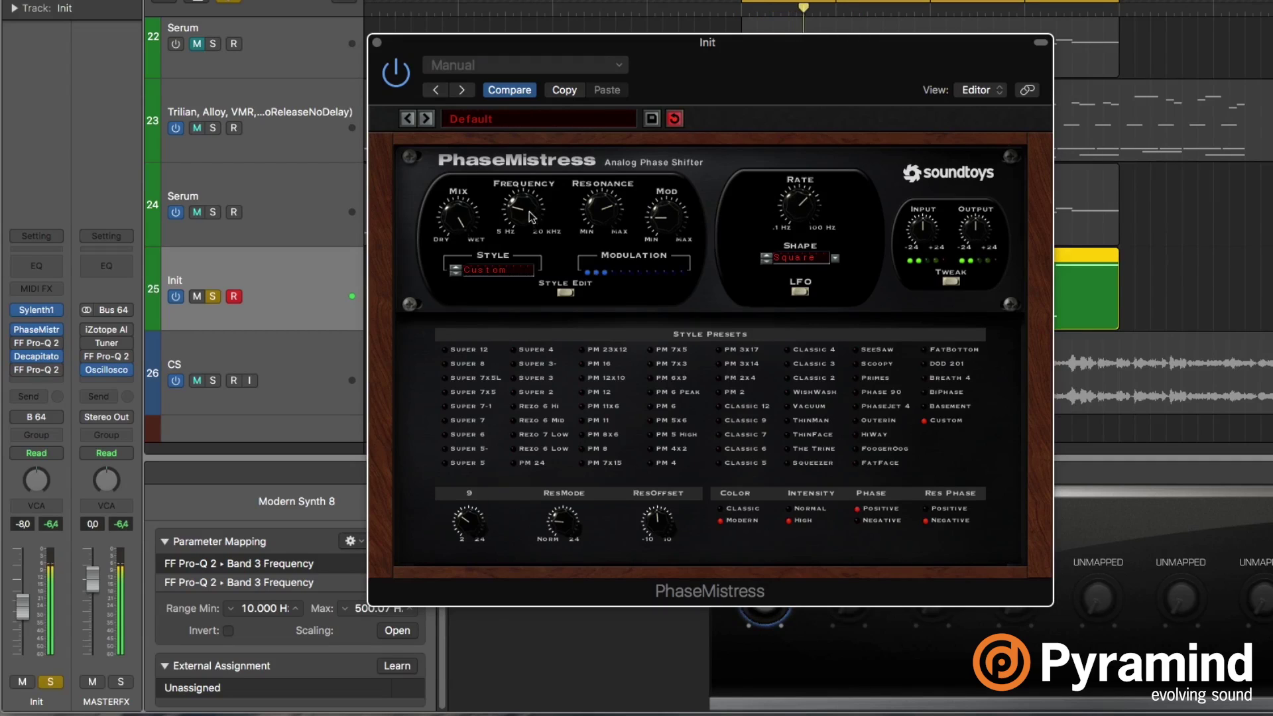
left_click_drag(799, 208, 794, 224)
Switch the LFO shape to the StepDwn5 preset.
left_click(815, 257)
mouse_move(830, 213)
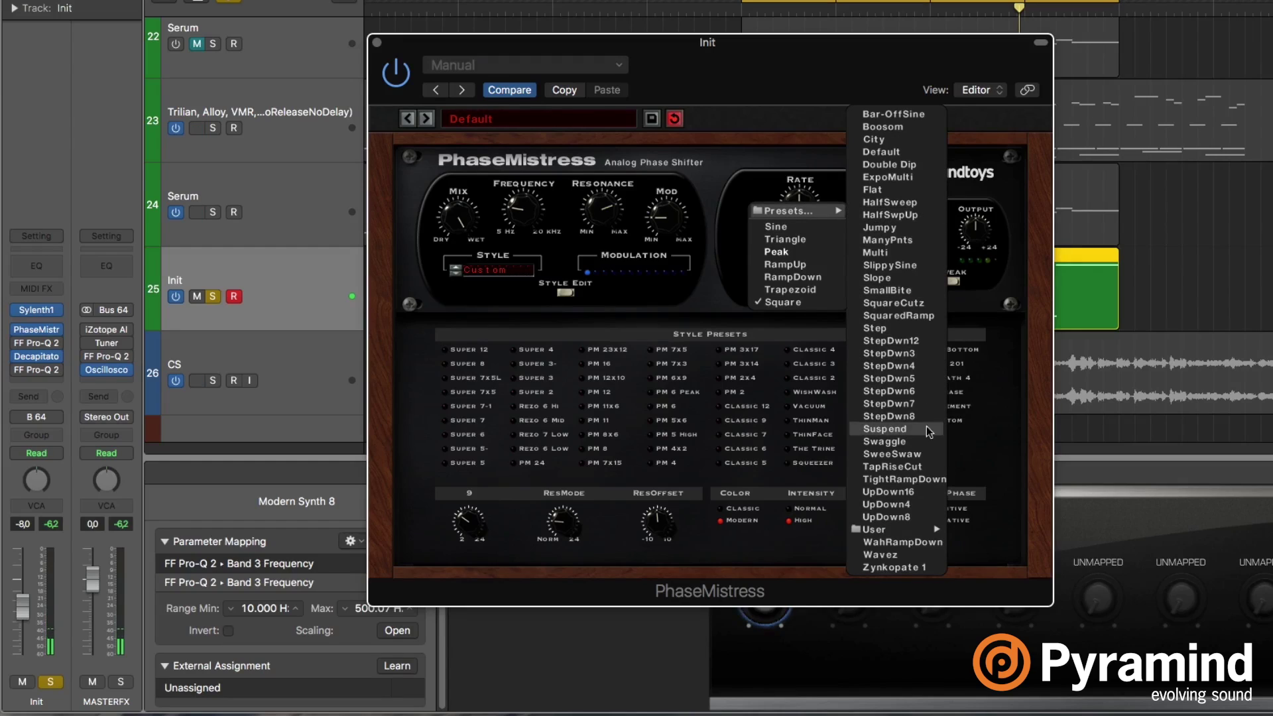
left_click(928, 381)
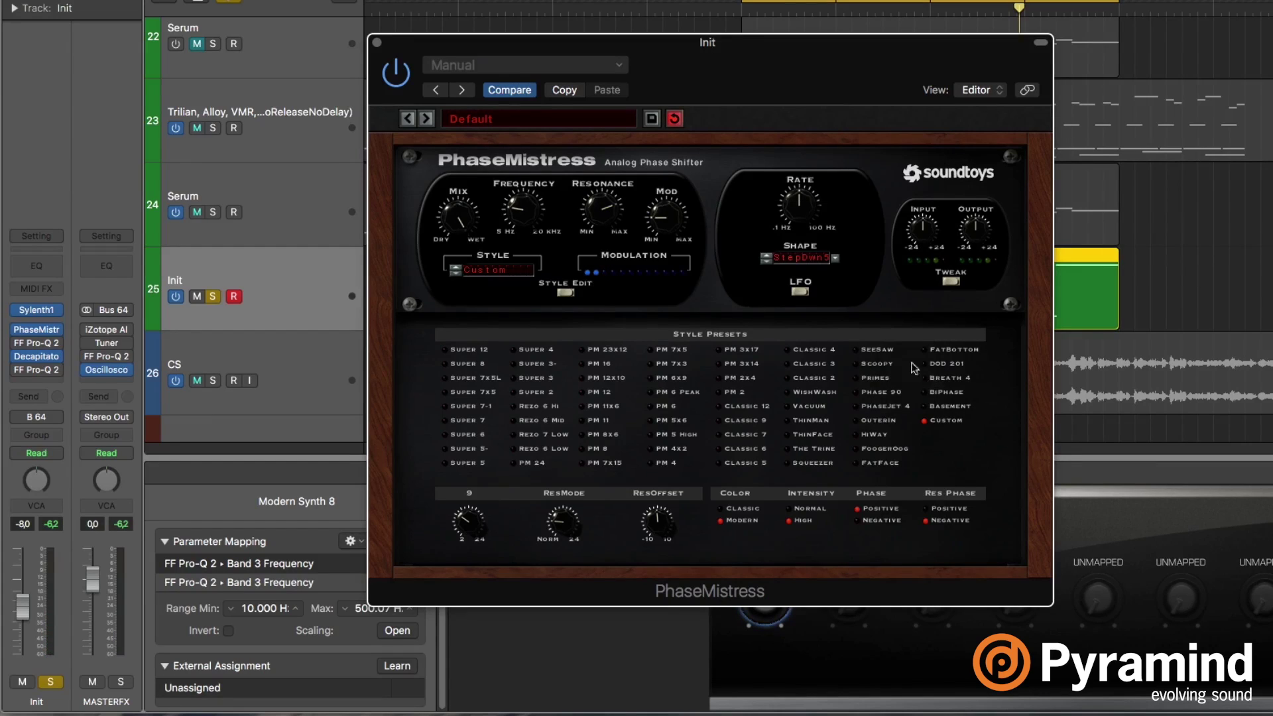
Step the LFO shape to StepDwn8 and draw extra low and high steps in the Shape Editor.
left_click(767, 257)
left_click(766, 256)
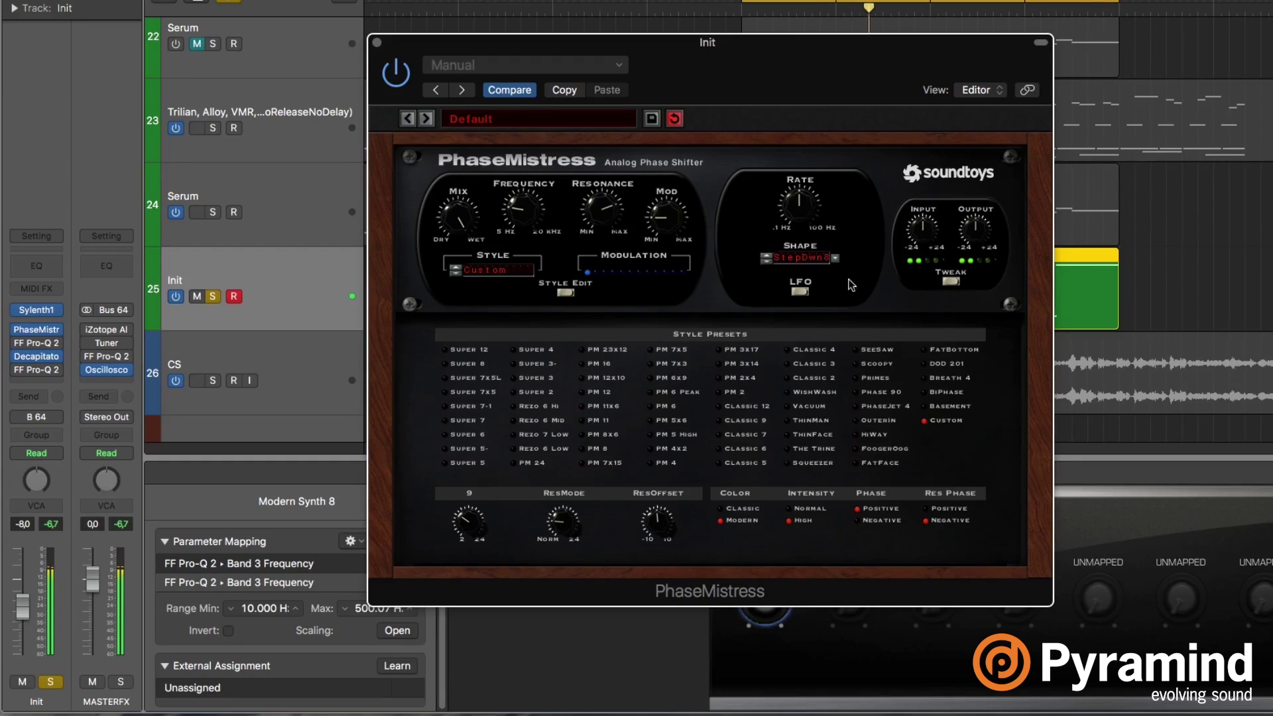
left_click(951, 282)
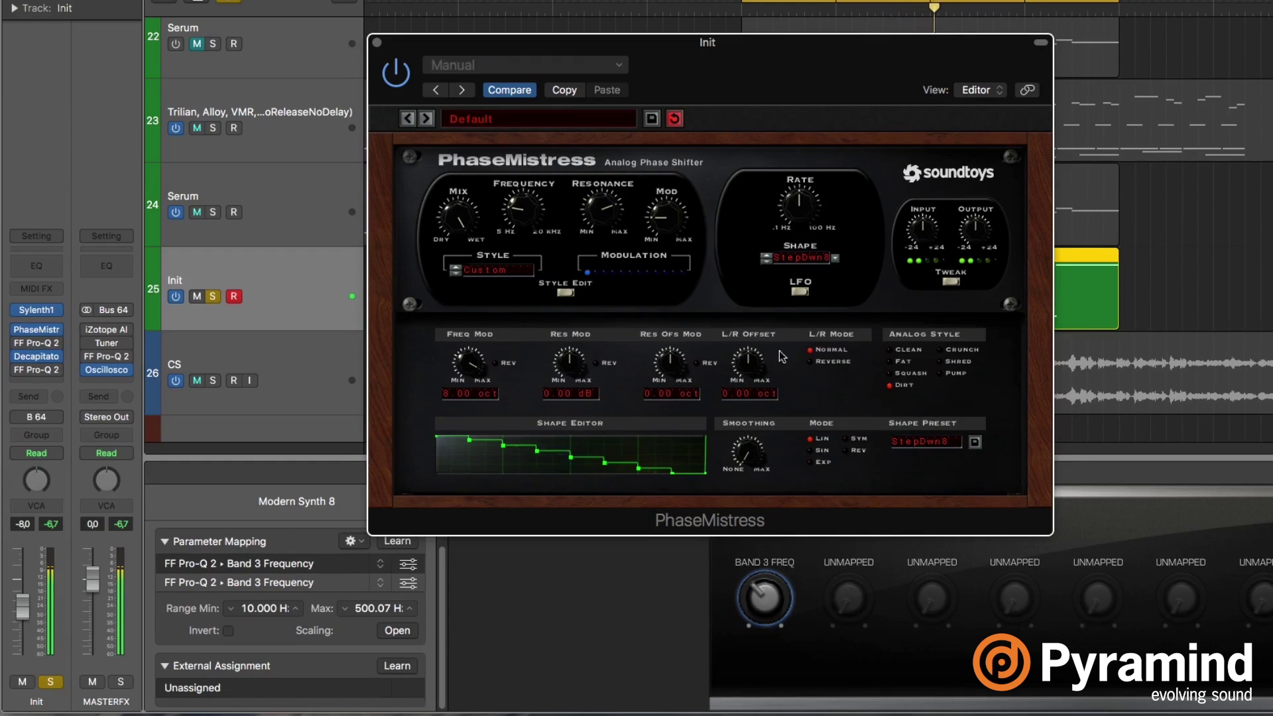
left_click_drag(545, 452, 639, 522)
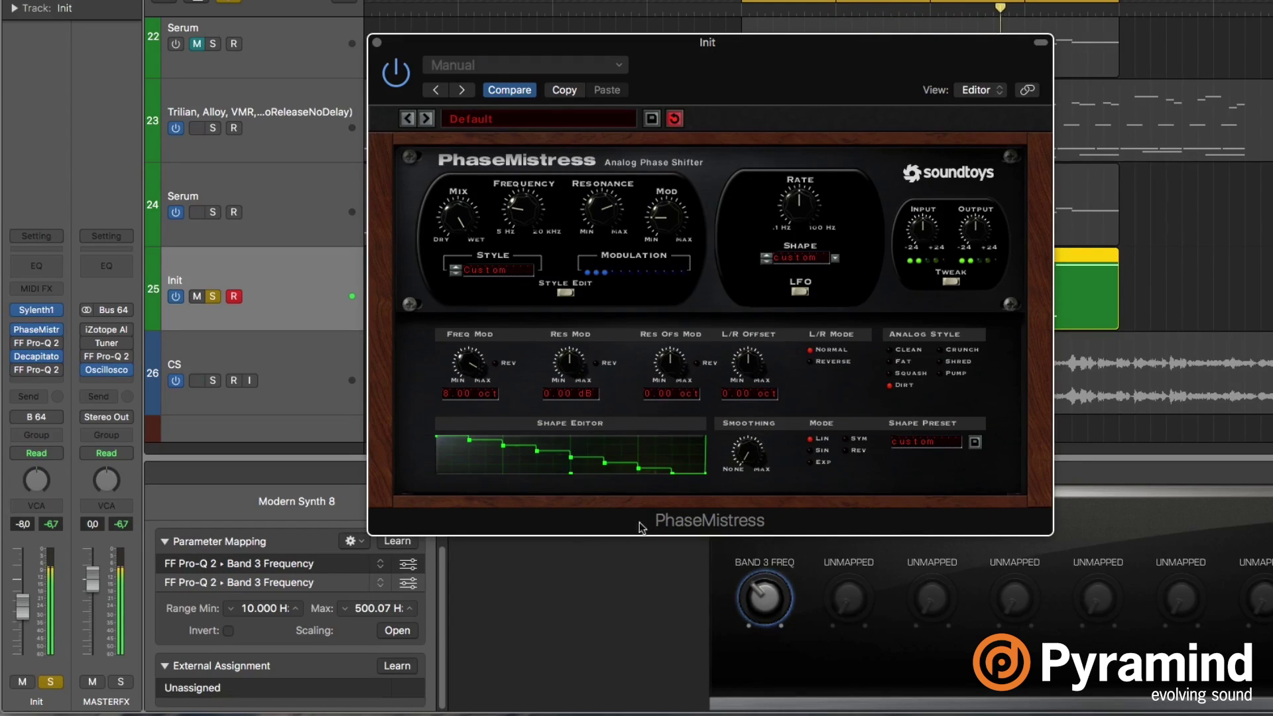
left_click_drag(622, 463, 631, 392)
left_click_drag(617, 459, 575, 376)
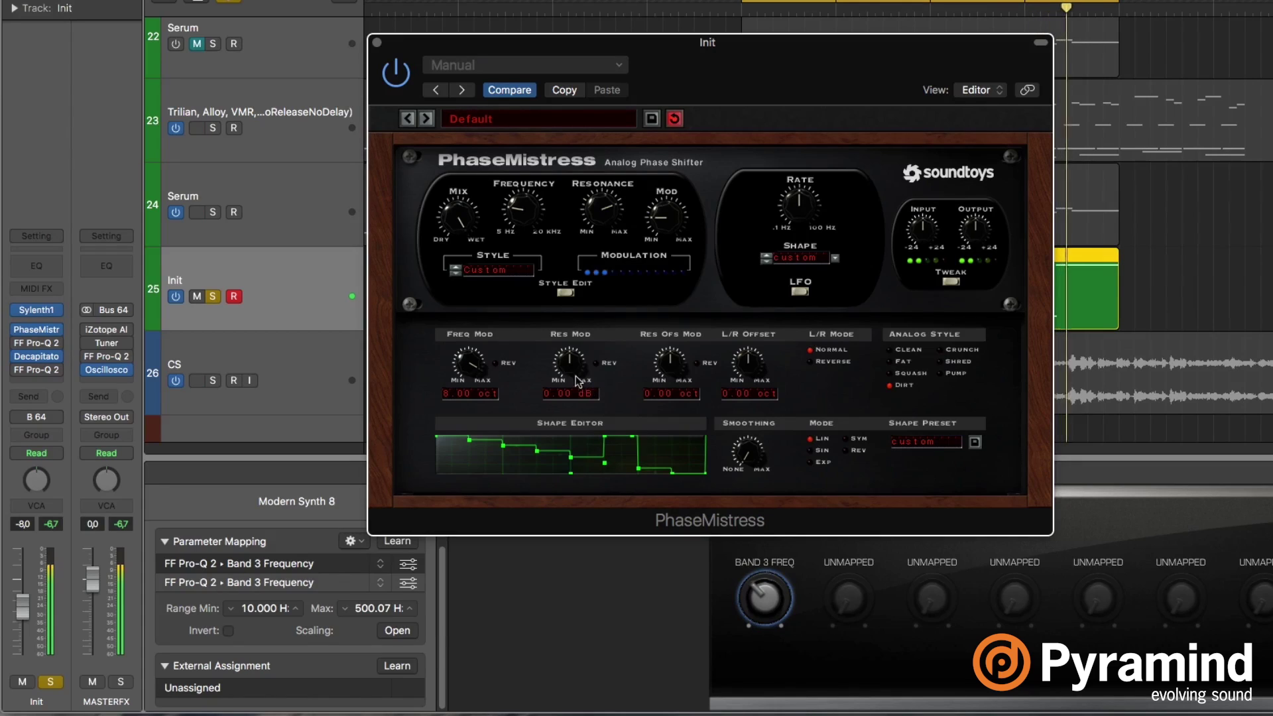
mouse_move(686, 463)
left_mouse_down()
mouse_move(678, 443)
mouse_move(689, 454)
left_mouse_up()
Choose Sine for the LFO, trim rate and frequency slightly, close PhaseMistress and open Decapitator.
left_click(798, 258)
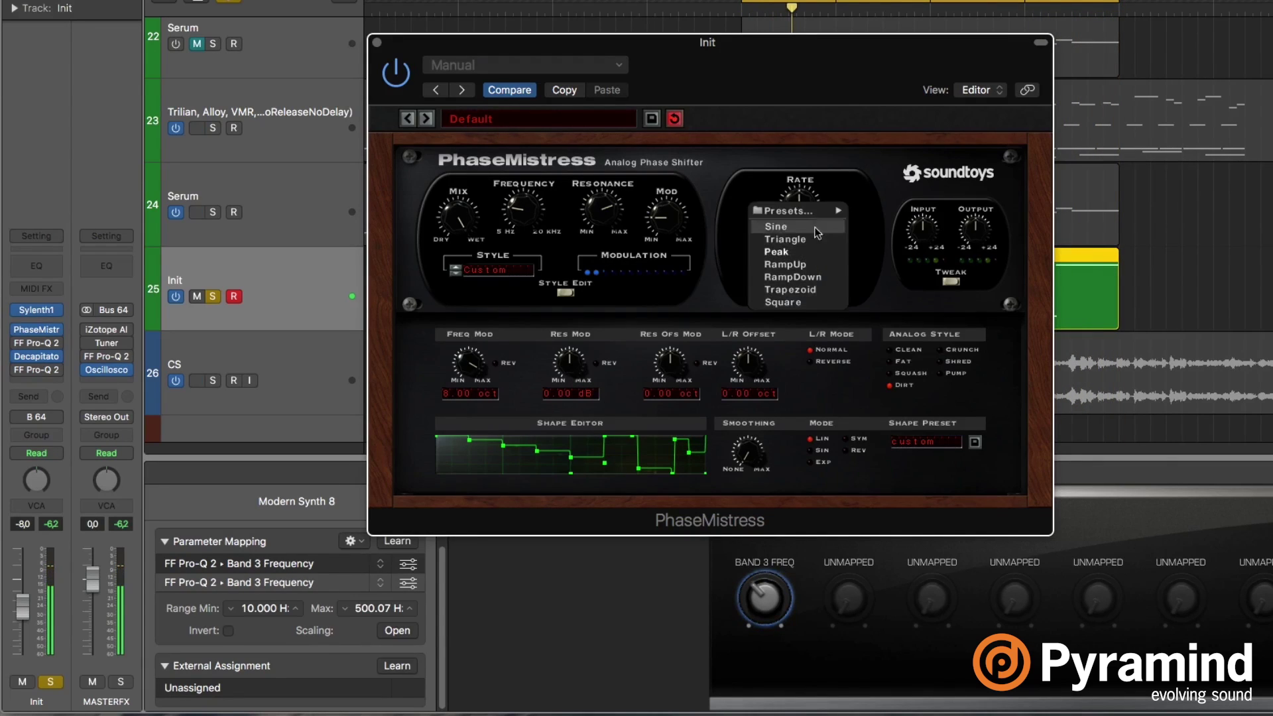
left_click(803, 230)
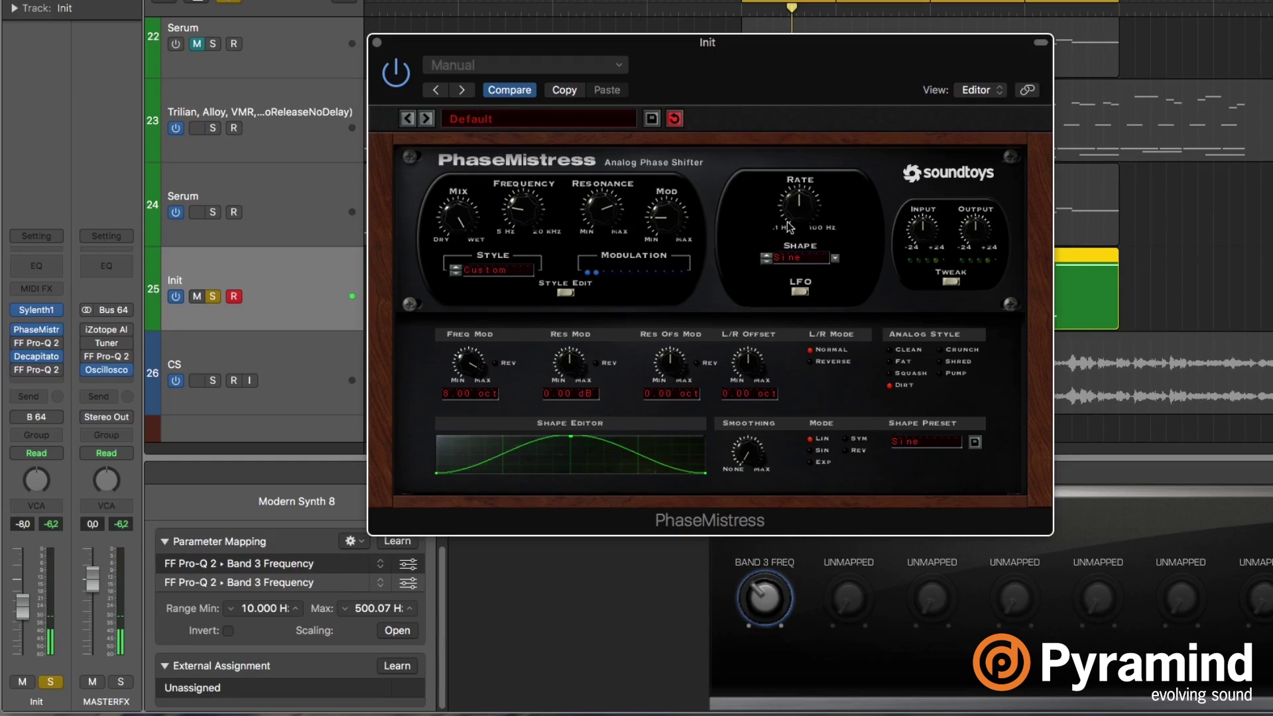
left_click_drag(790, 227, 793, 219)
left_click_drag(523, 201, 523, 223)
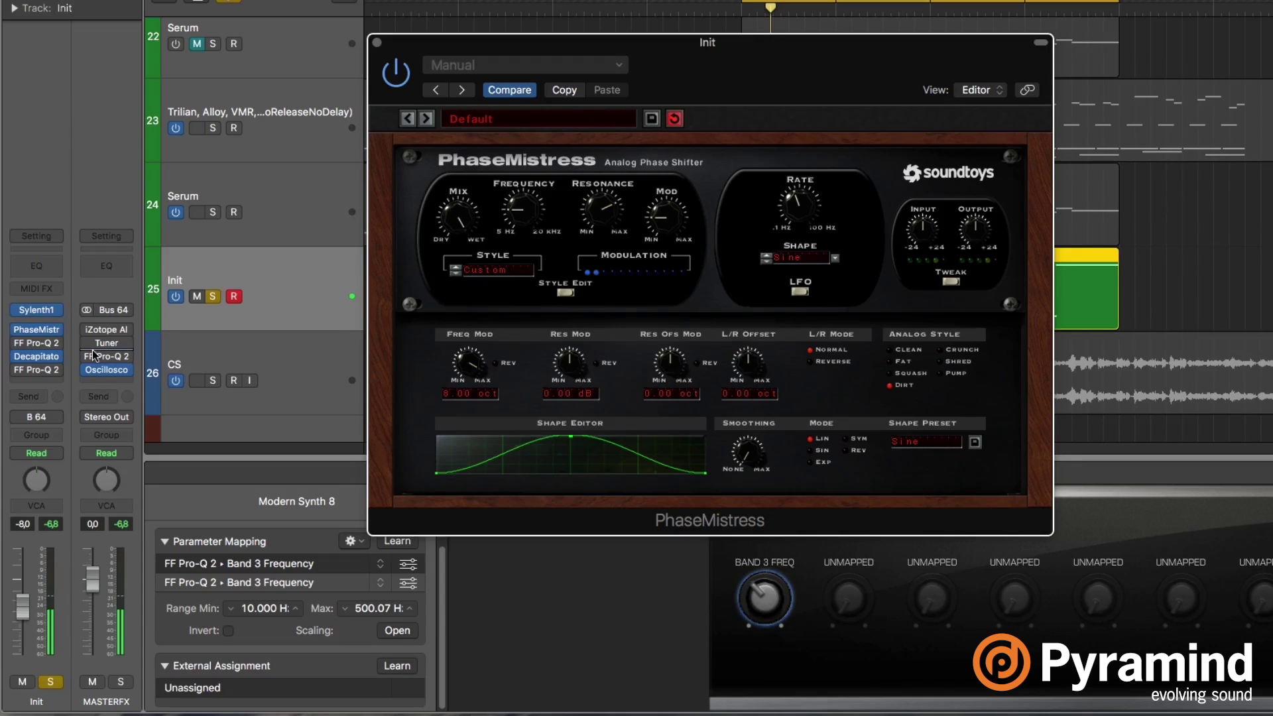
key("super+w")
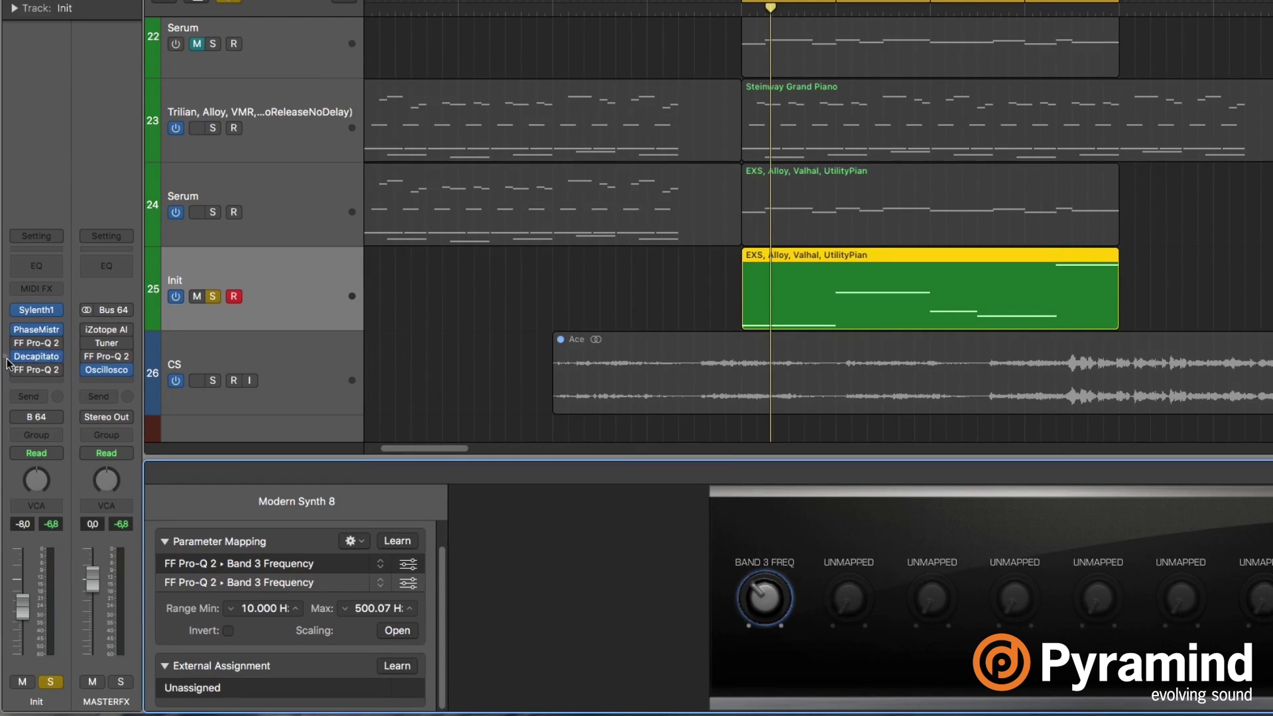
left_click(39, 359)
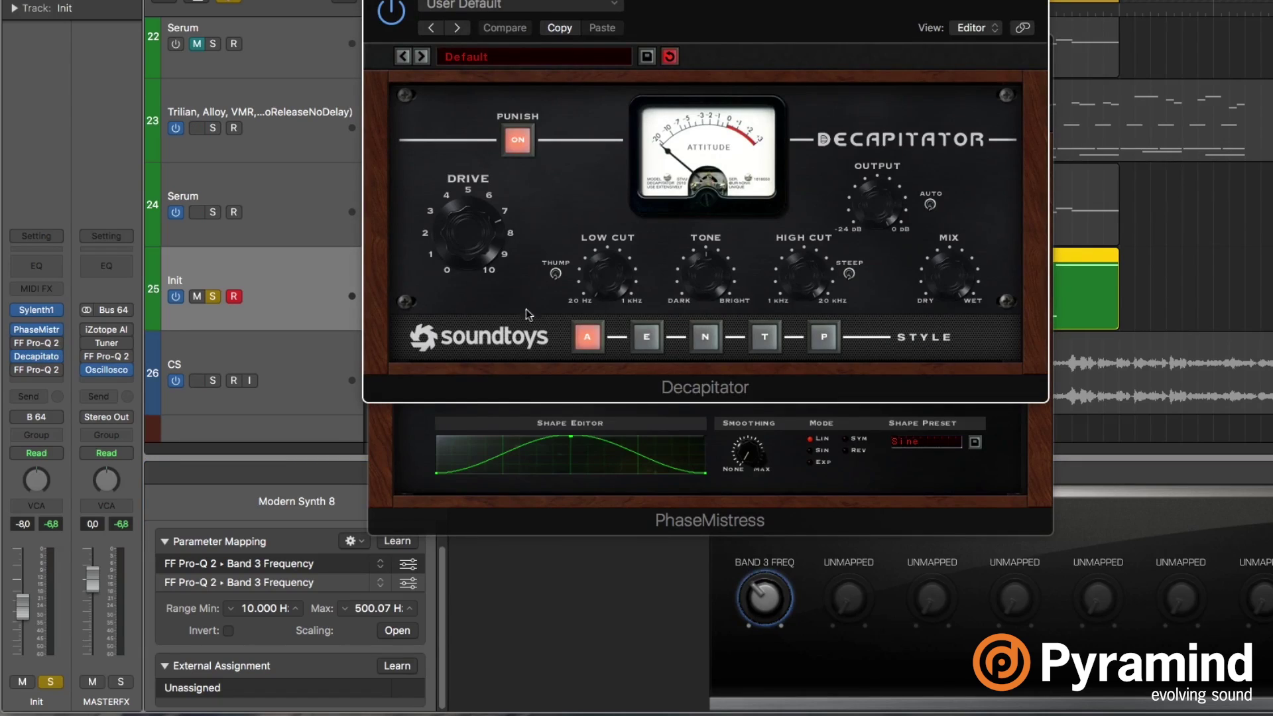
left_click(524, 140)
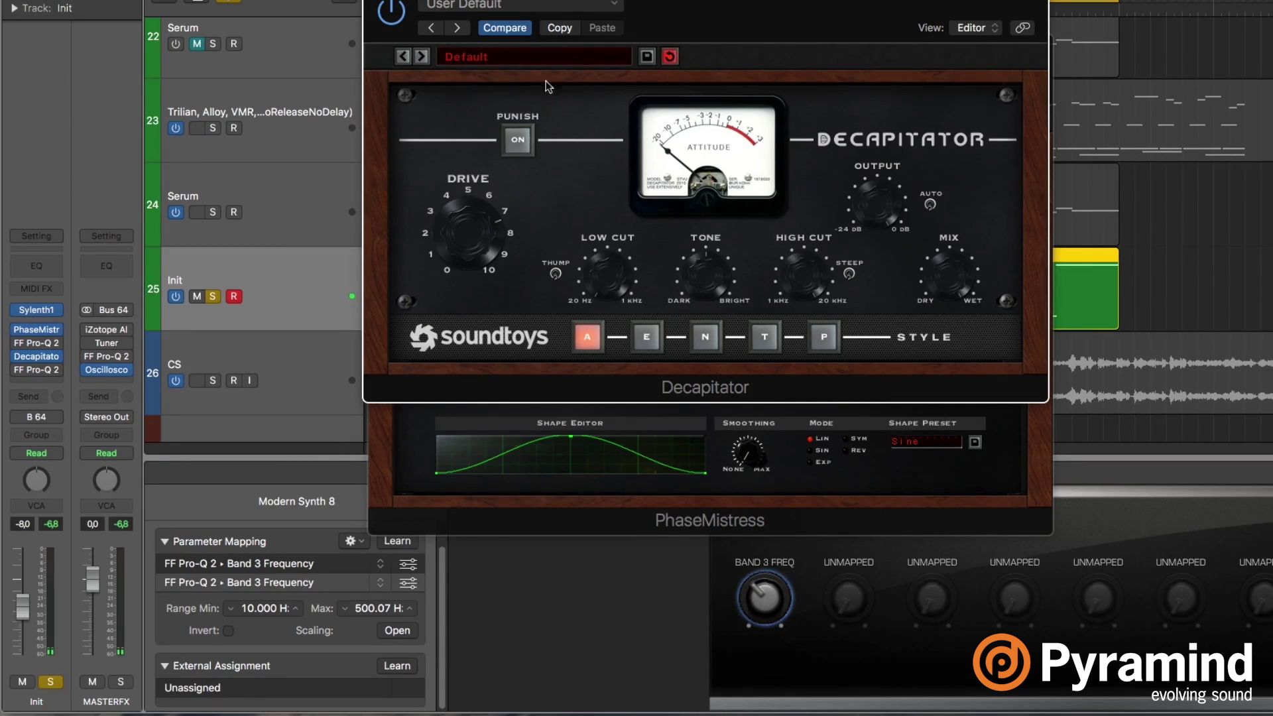
left_click(523, 139)
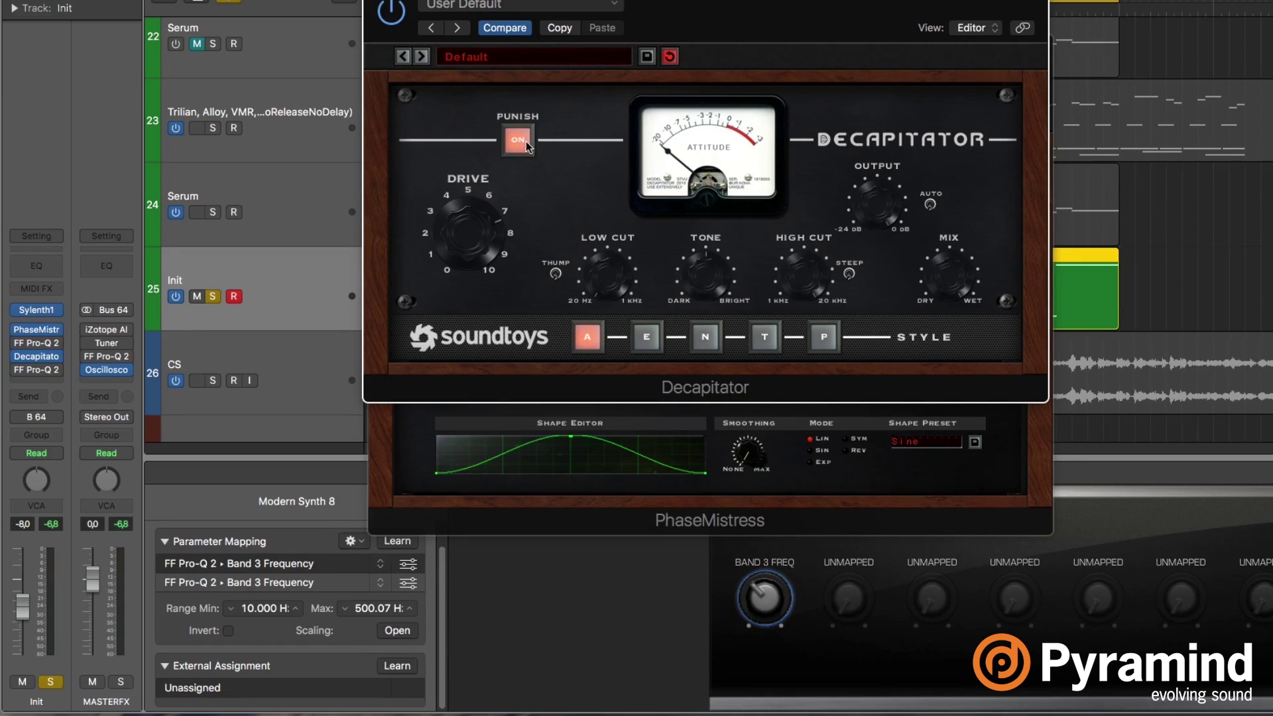
Insert a stereo Gain plug-in on the Init channel.
left_click(58, 330)
mouse_move(143, 582)
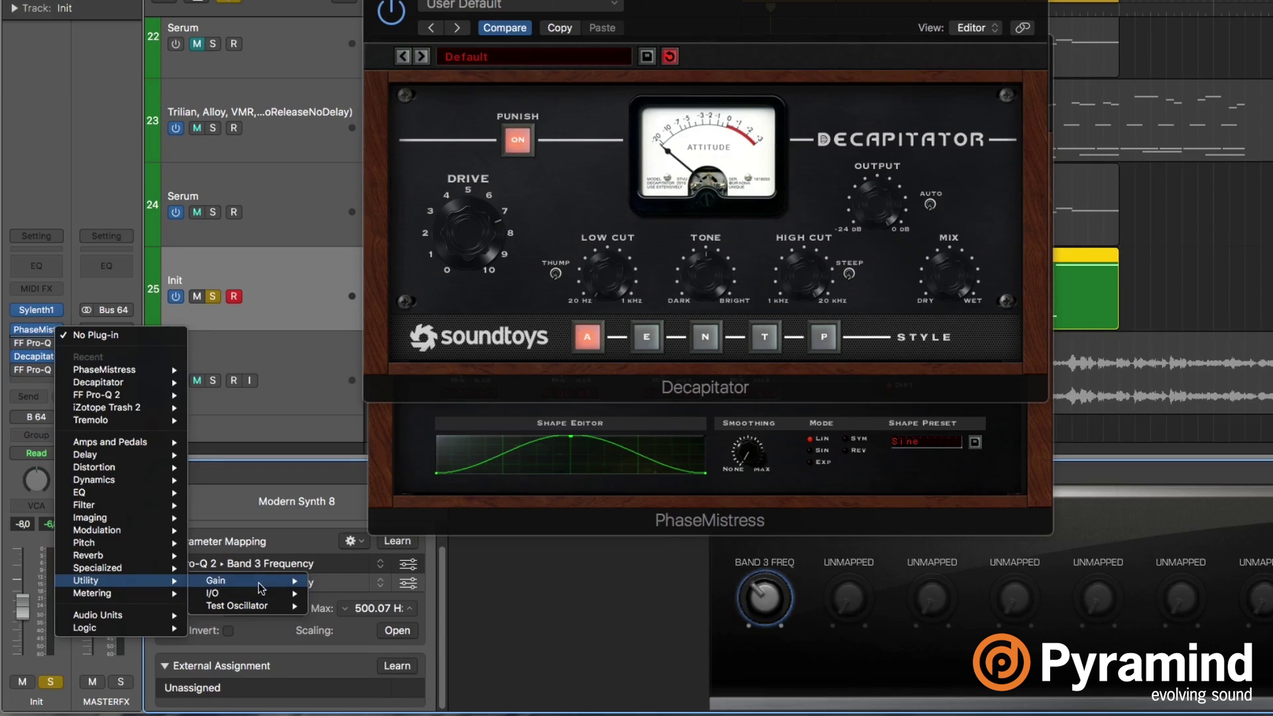
mouse_move(262, 584)
left_click(341, 581)
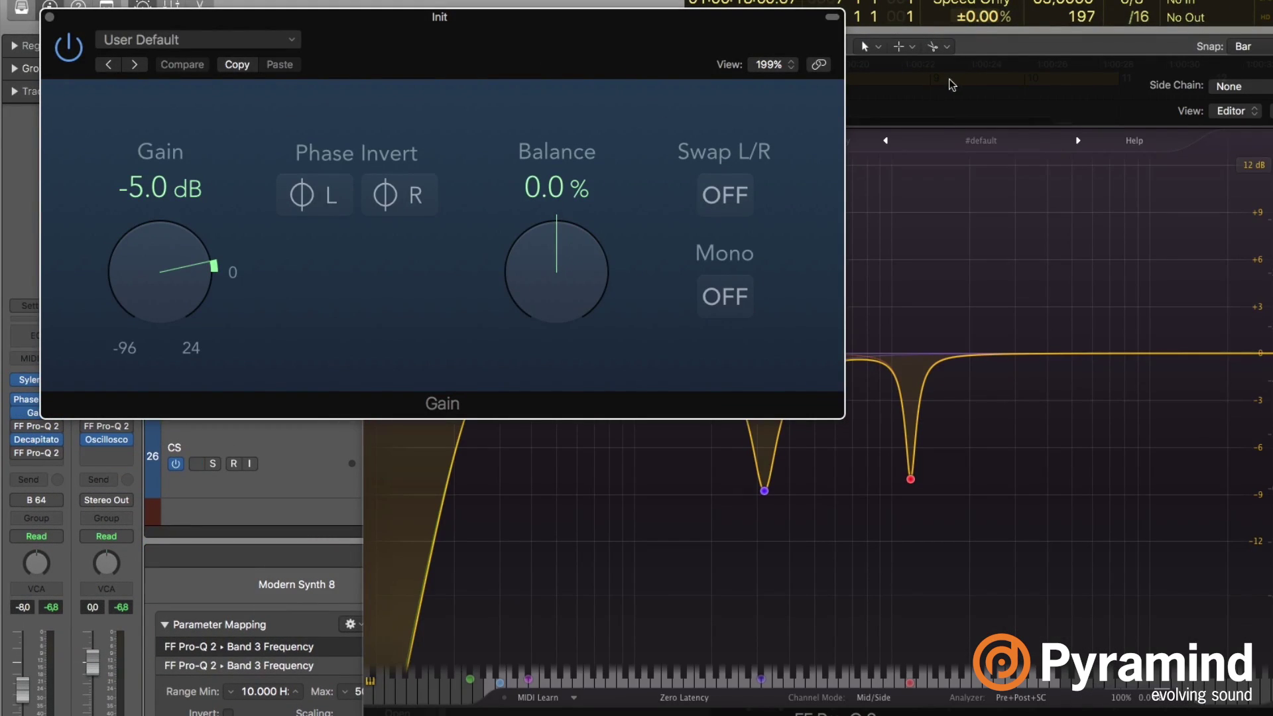
Close Pro-Q 2, rearrange the windows, and set the input Gain to +20.0 dB.
left_click_drag(964, 96, 1014, 94)
left_click(421, 62)
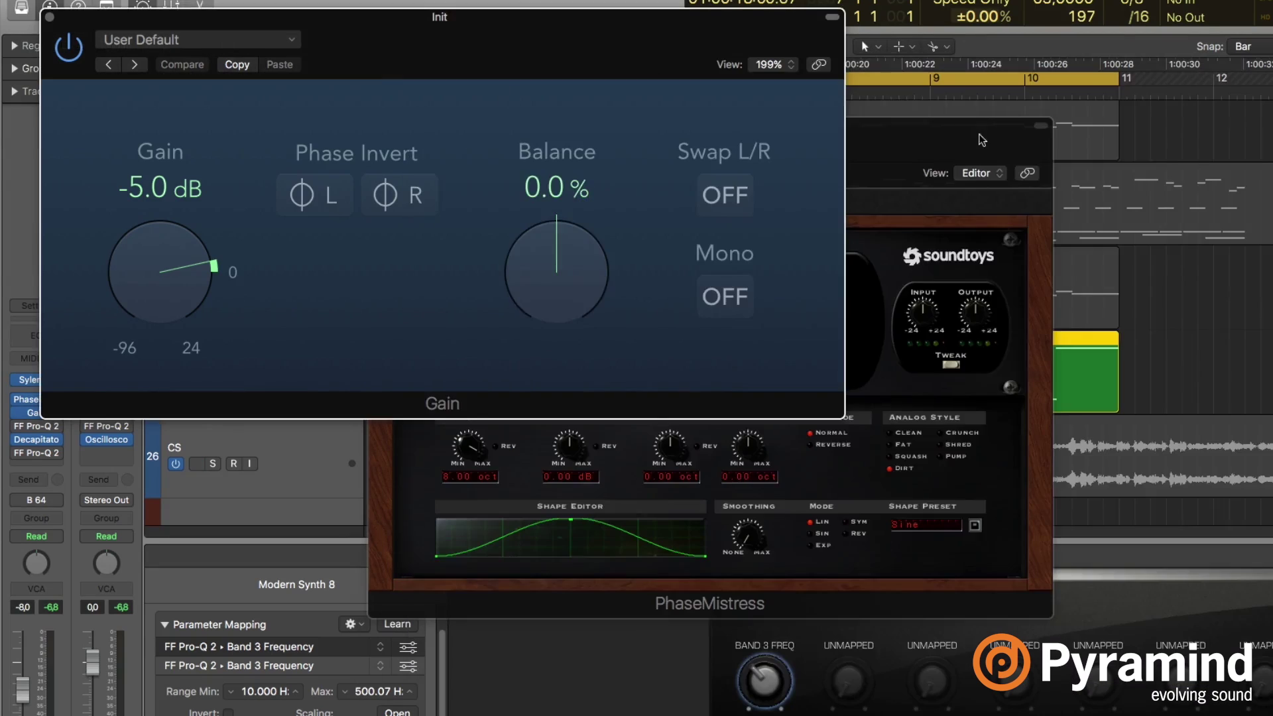
left_click_drag(961, 141, 1090, 84)
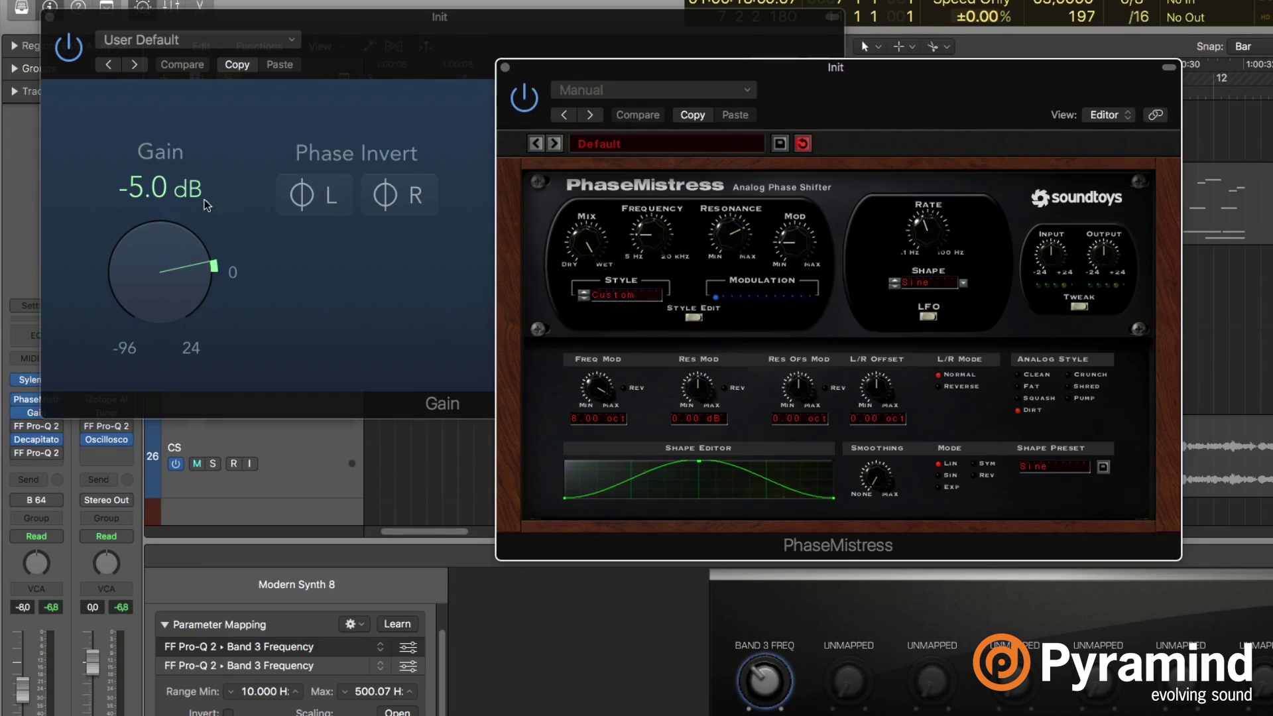
left_click_drag(430, 72, 559, 33)
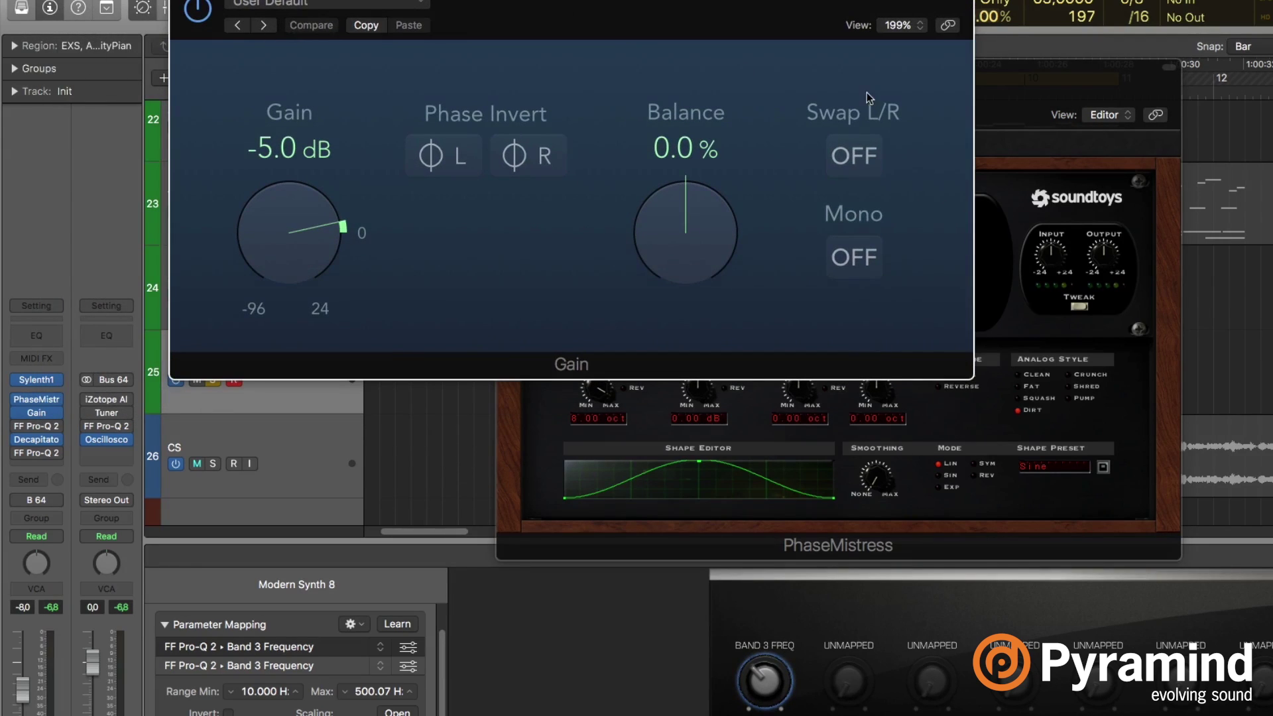
double_click(288, 147)
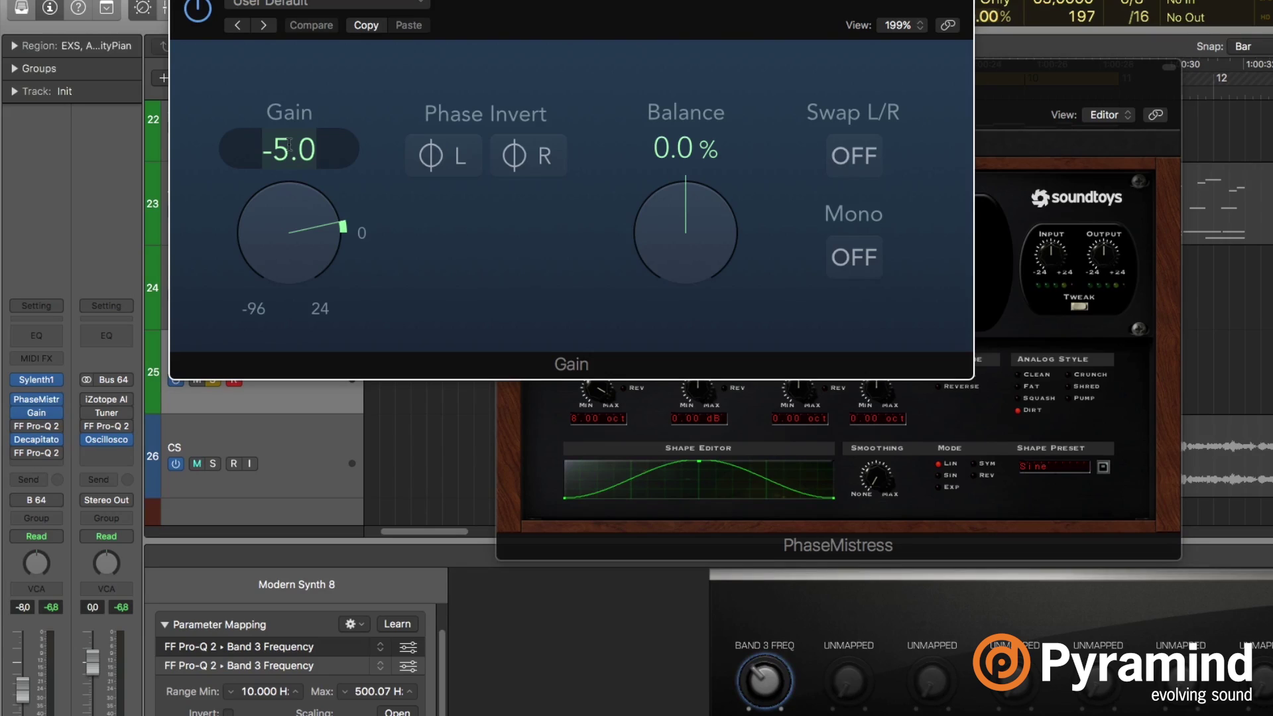
type("20")
key("Return")
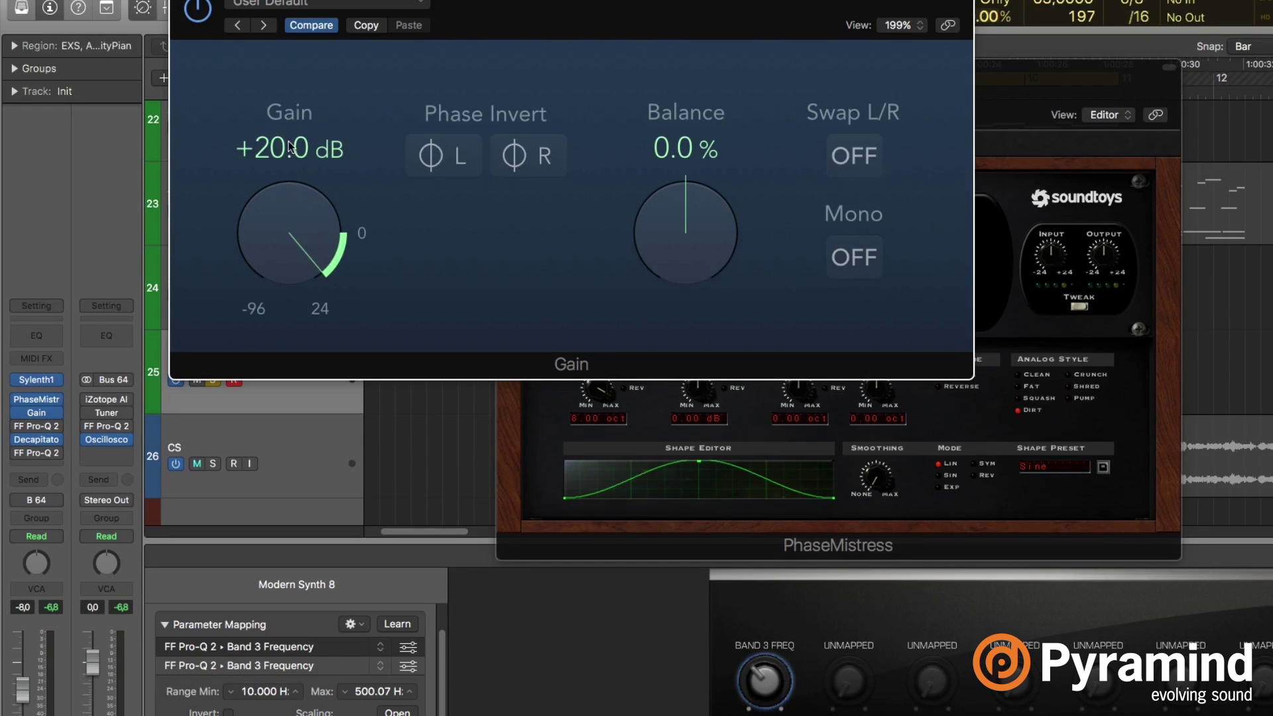
Add a stereo Gain after Decapitator and set it to −20.0 dB.
left_click(58, 463)
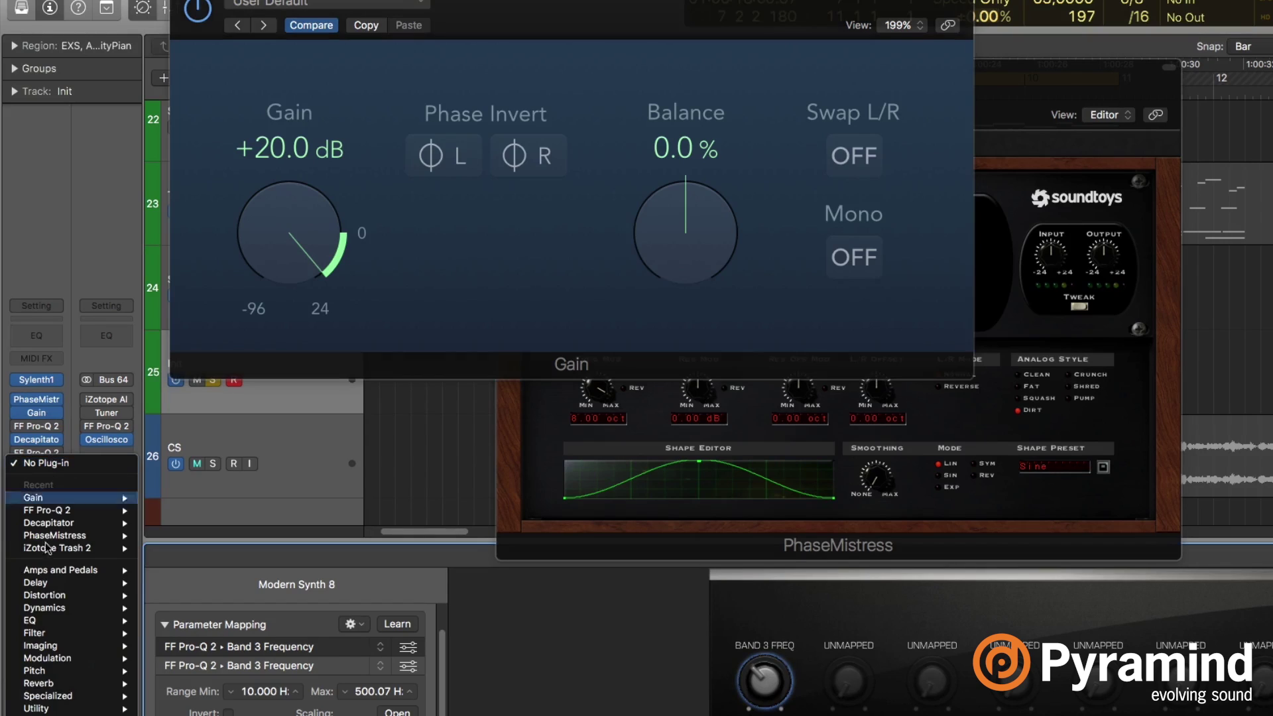
mouse_move(105, 709)
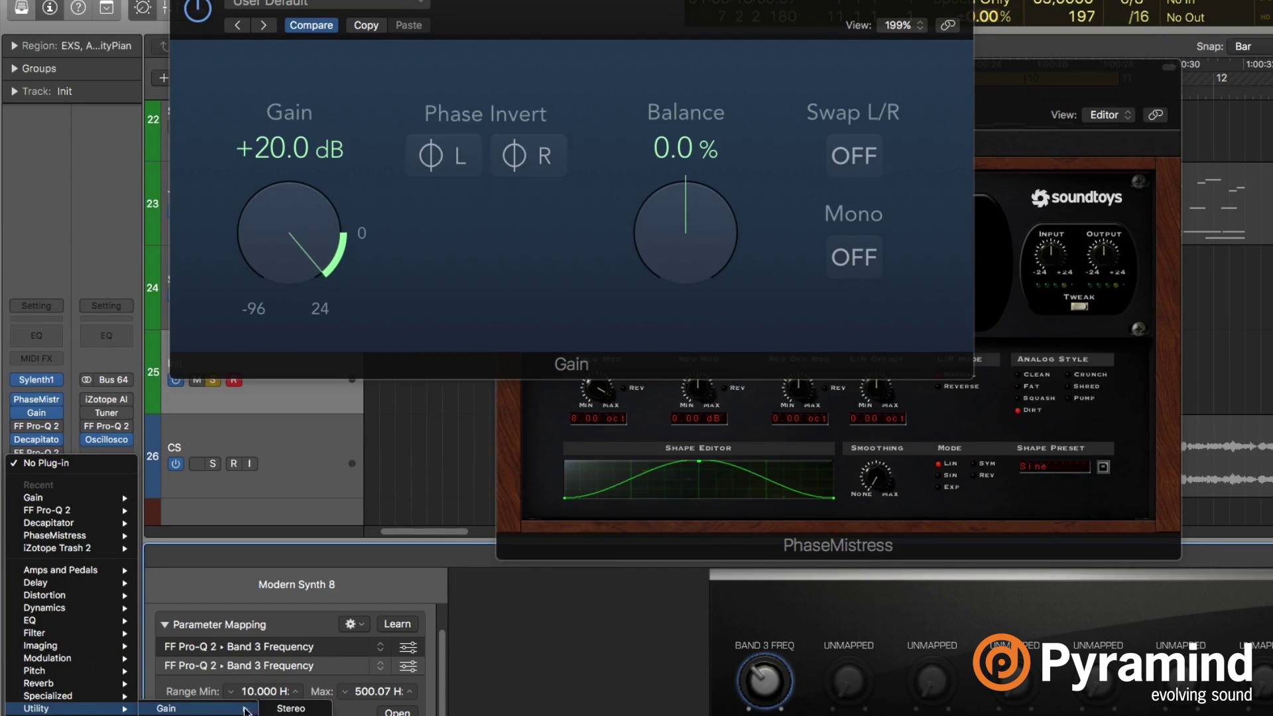
left_click(292, 710)
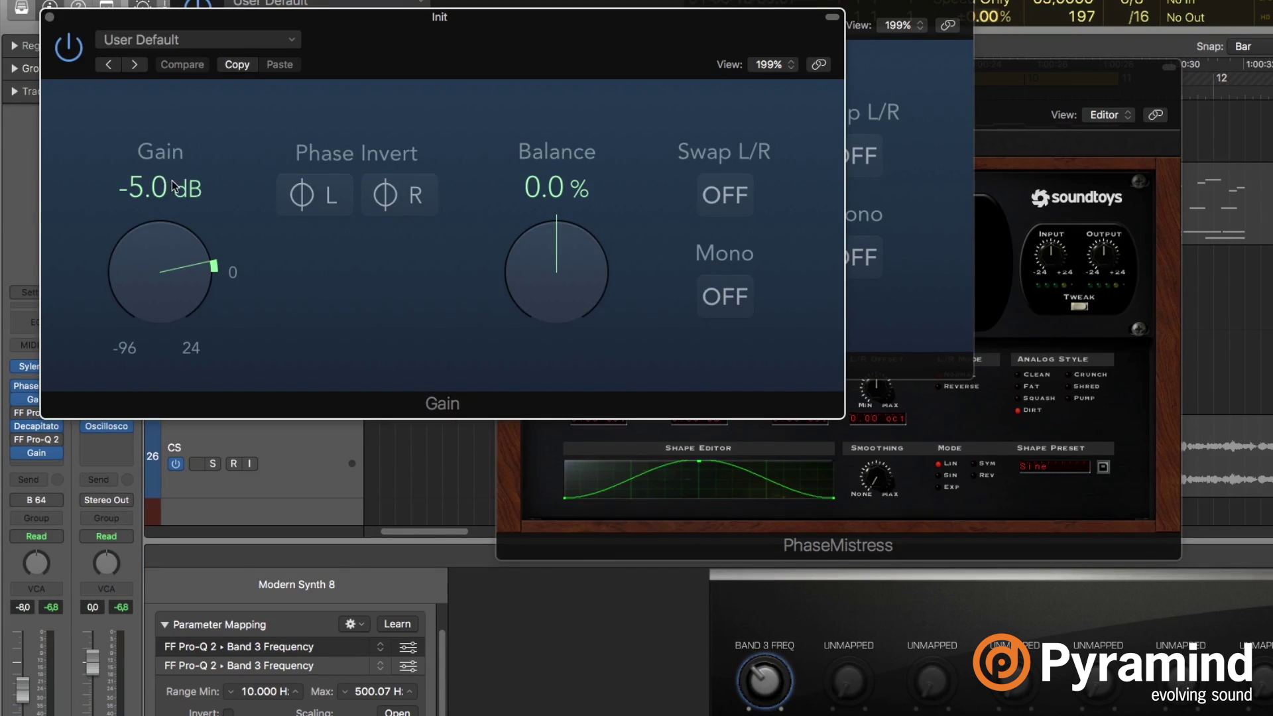
double_click(173, 185)
type("20")
key("Return")
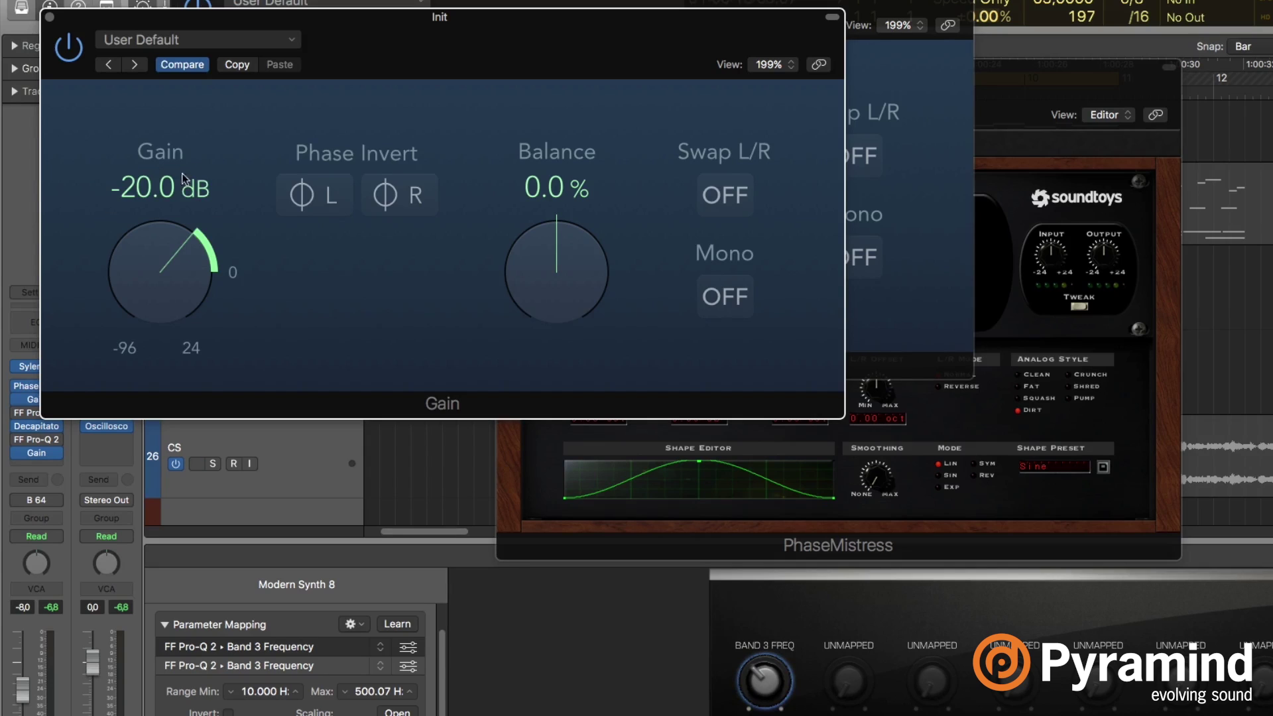
Arrange the two Gain windows so both are visible, and open the Decapitator editor.
left_click_drag(431, 40, 499, 482)
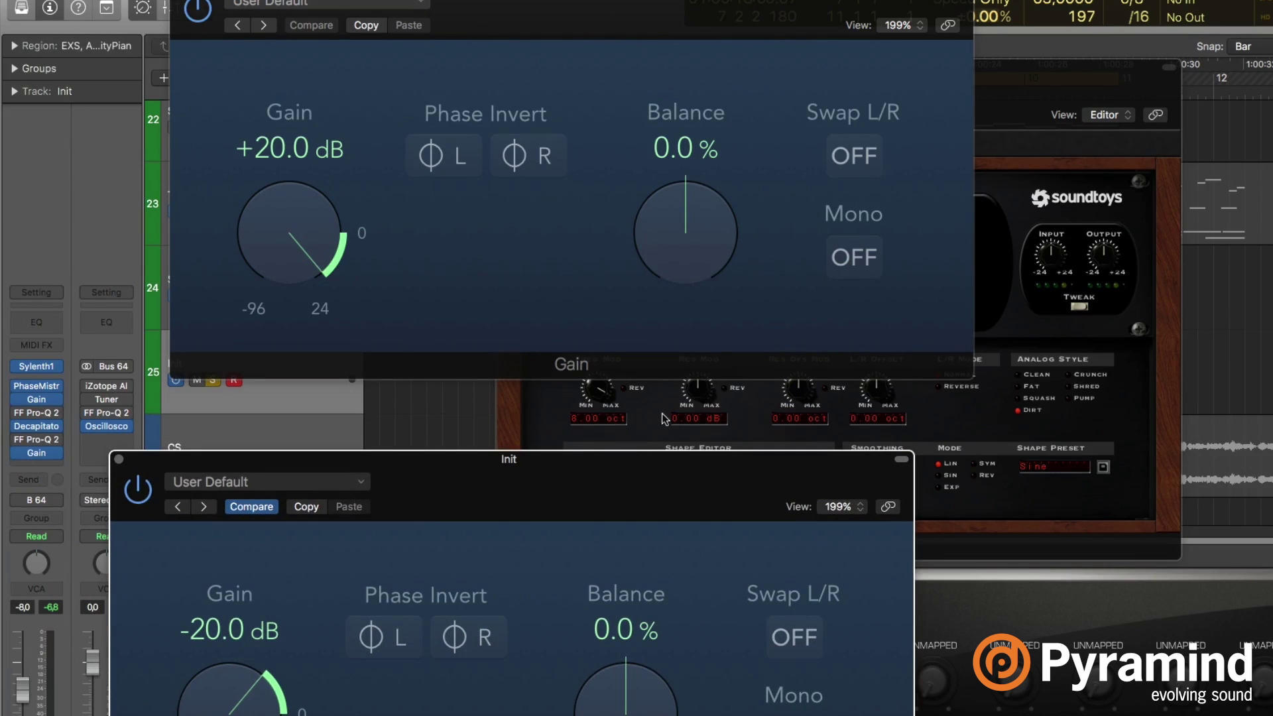
left_click_drag(579, 489, 635, 475)
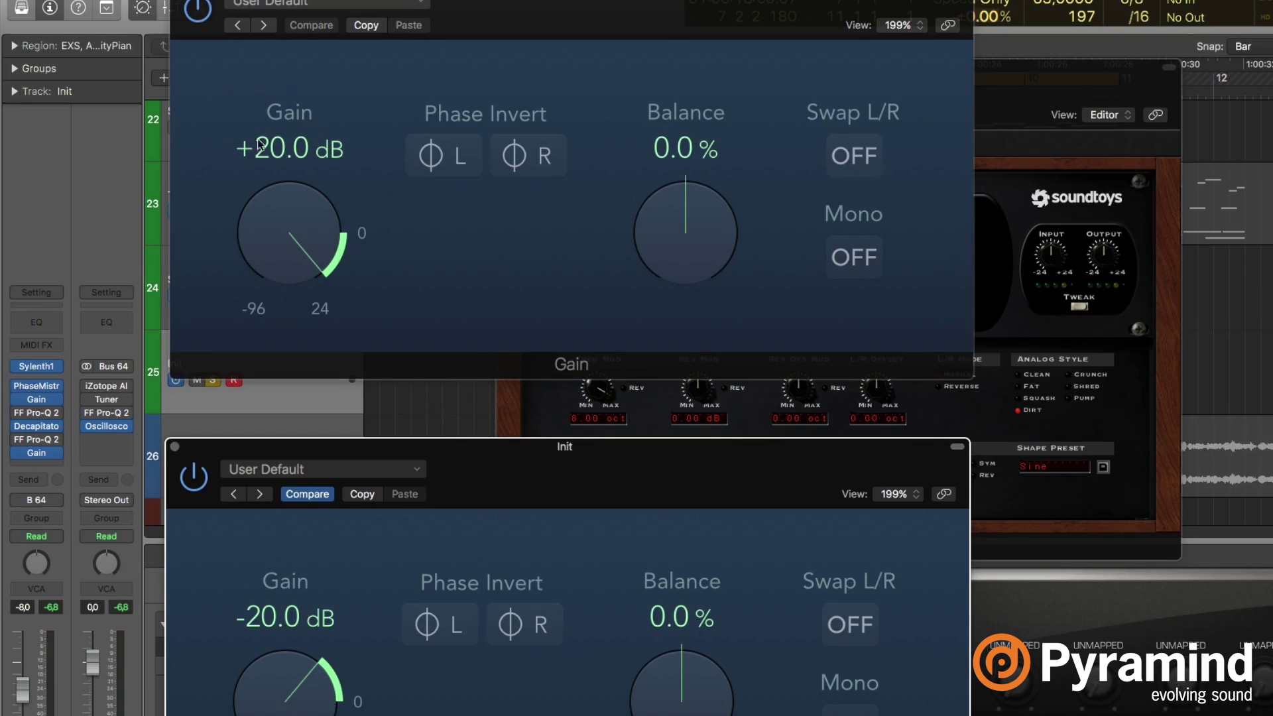
left_click(1069, 76)
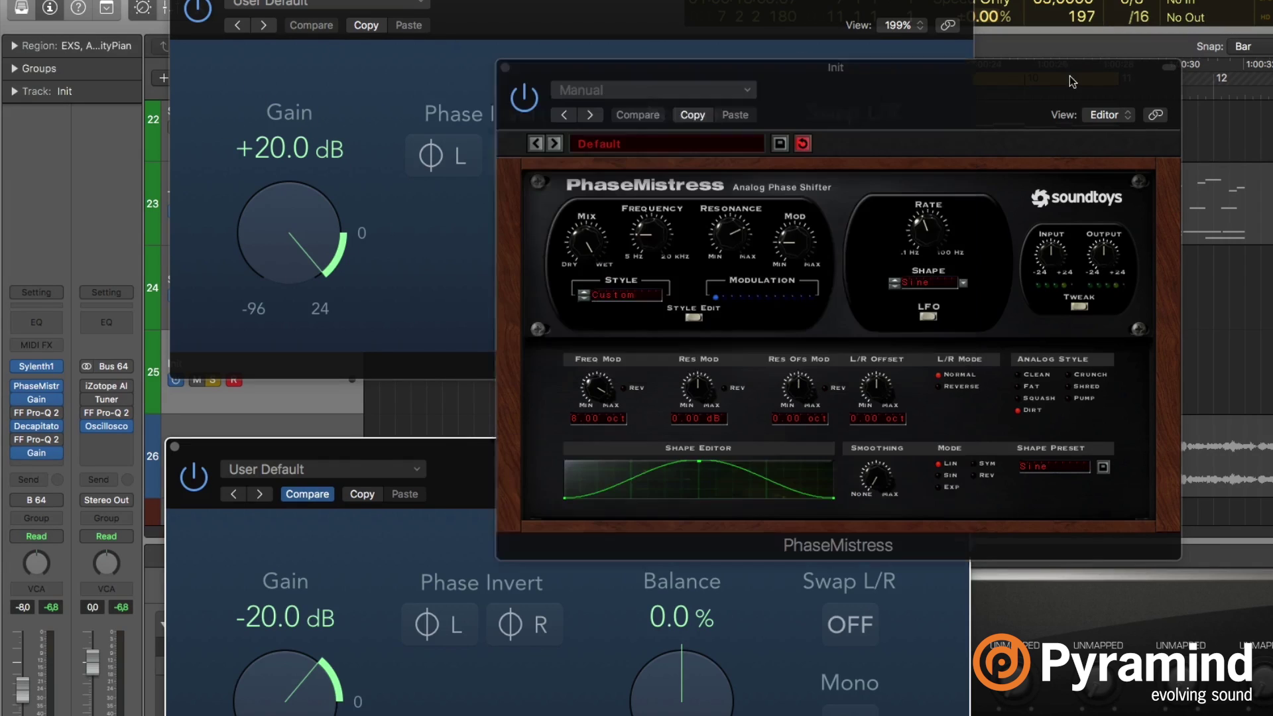
left_click(40, 432)
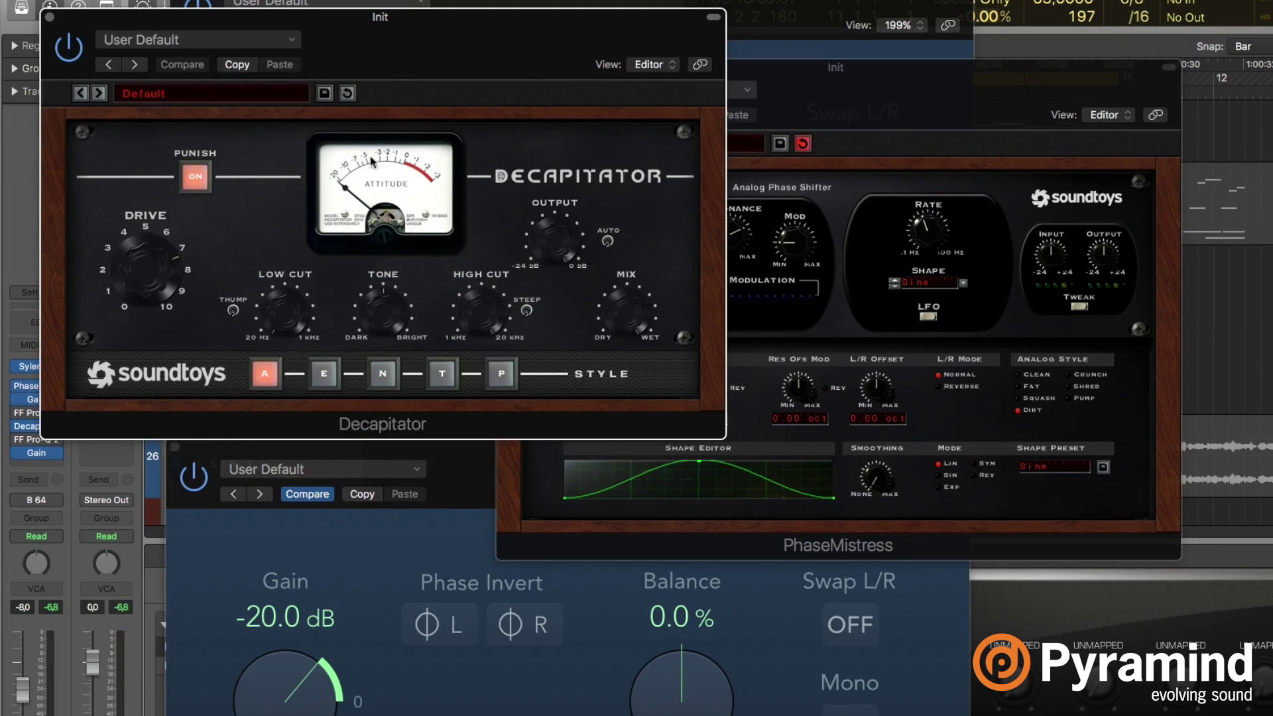
Turn off Decapitator's Punish mode, reposition its window, and drive the input Gain to +24.0 dB.
left_click(194, 176)
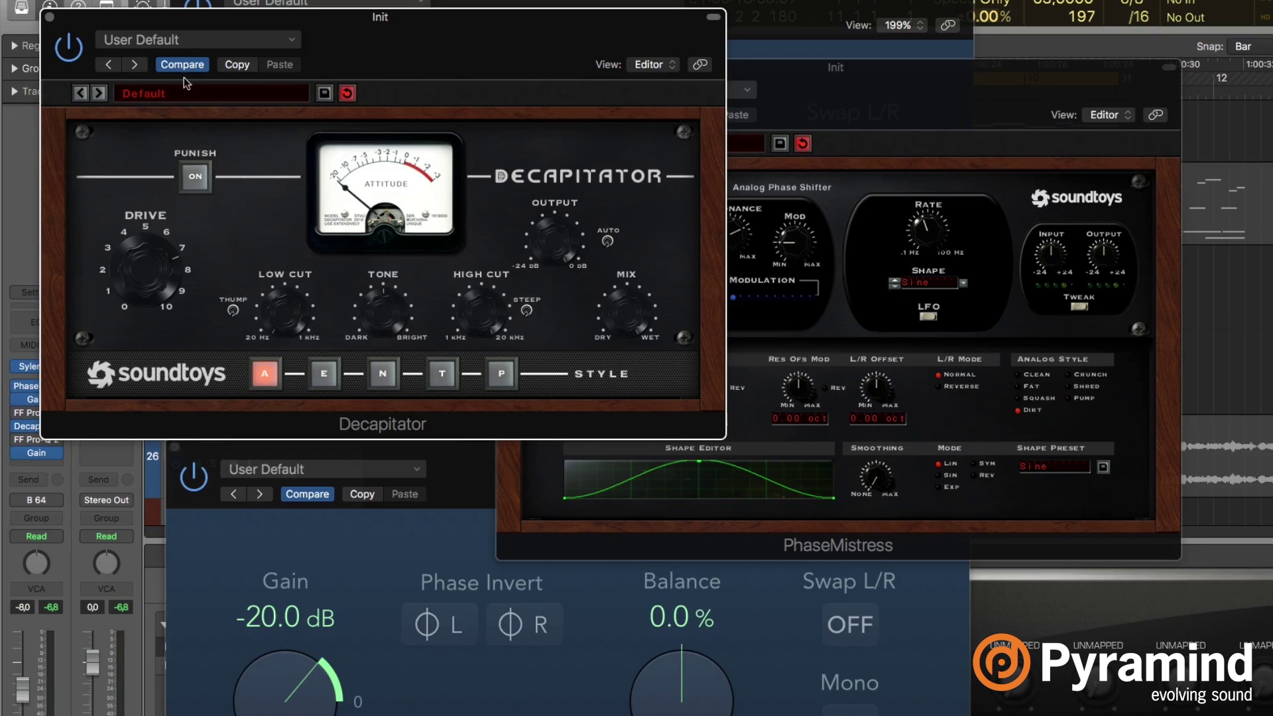
left_click_drag(587, 40, 586, 50)
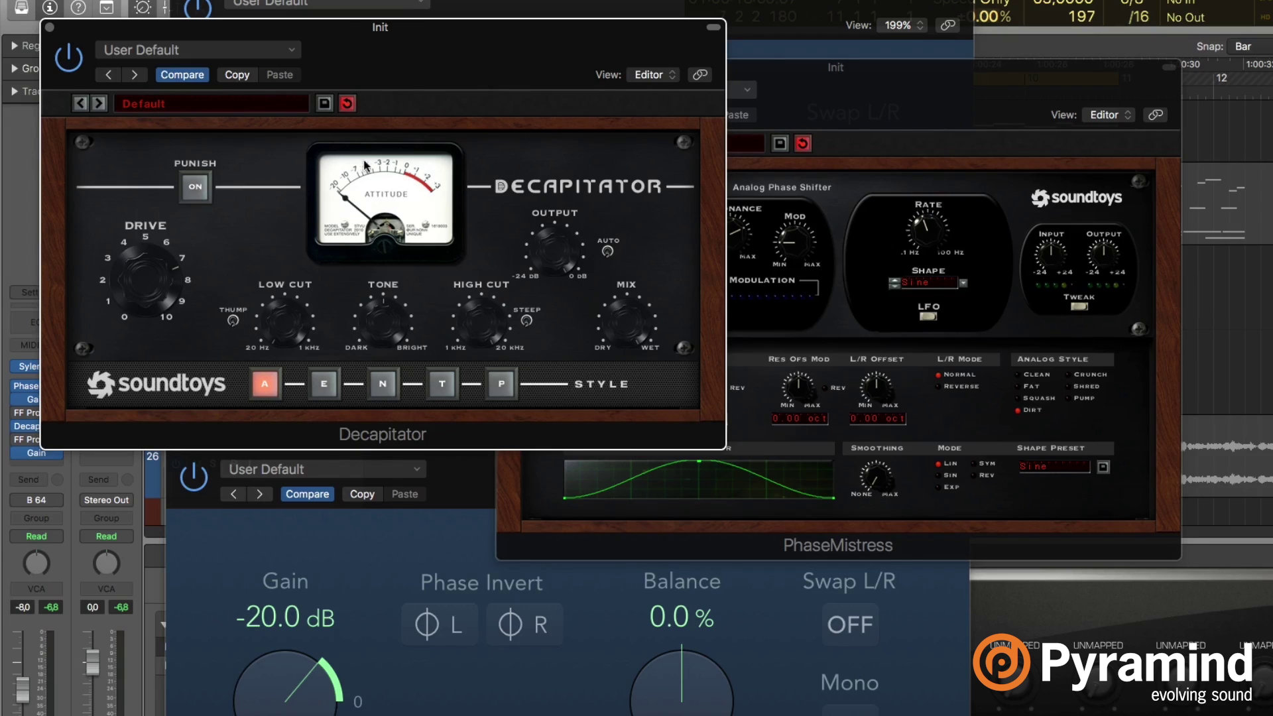
left_click_drag(522, 67, 557, 199)
left_click(445, 101)
mouse_move(294, 201)
left_mouse_down()
mouse_move(297, 240)
mouse_move(301, 183)
left_mouse_up()
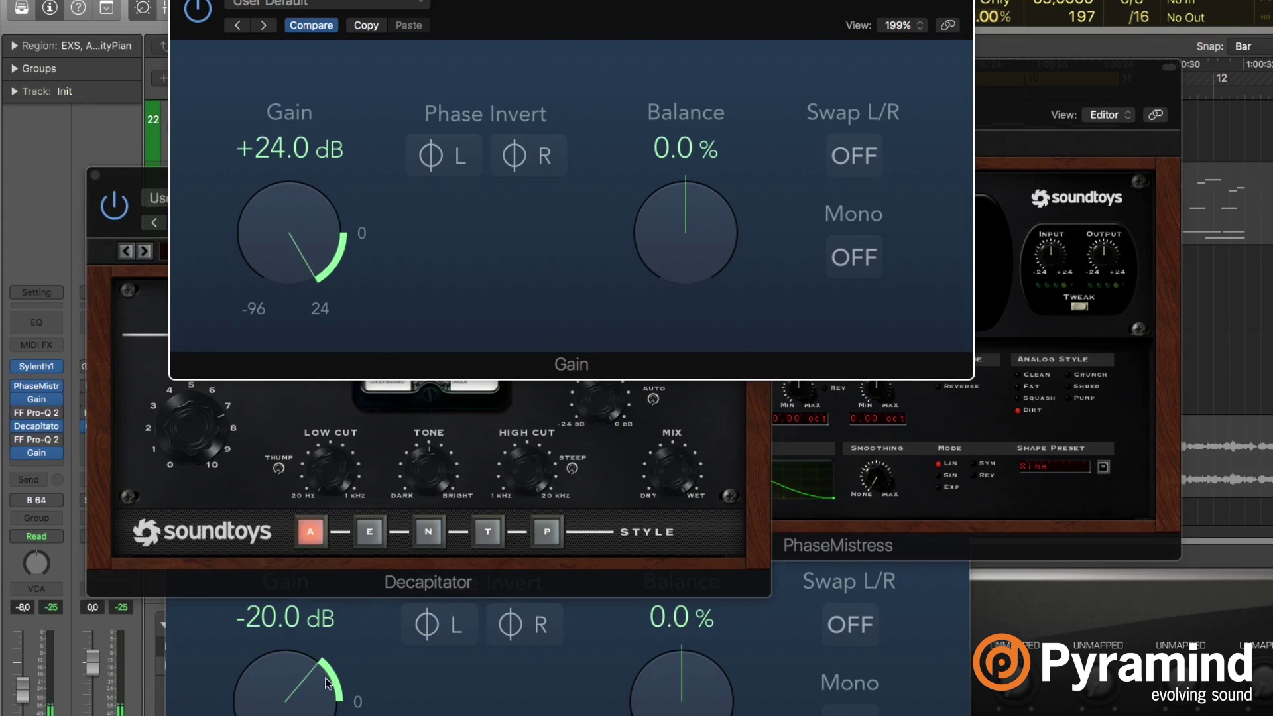
Set the output Gain to −9.4 dB and trim the input Gain to +1.2 dB.
left_click(302, 697)
left_click_drag(302, 697, 320, 583)
left_click_drag(281, 225, 287, 273)
left_click_drag(272, 704, 304, 632)
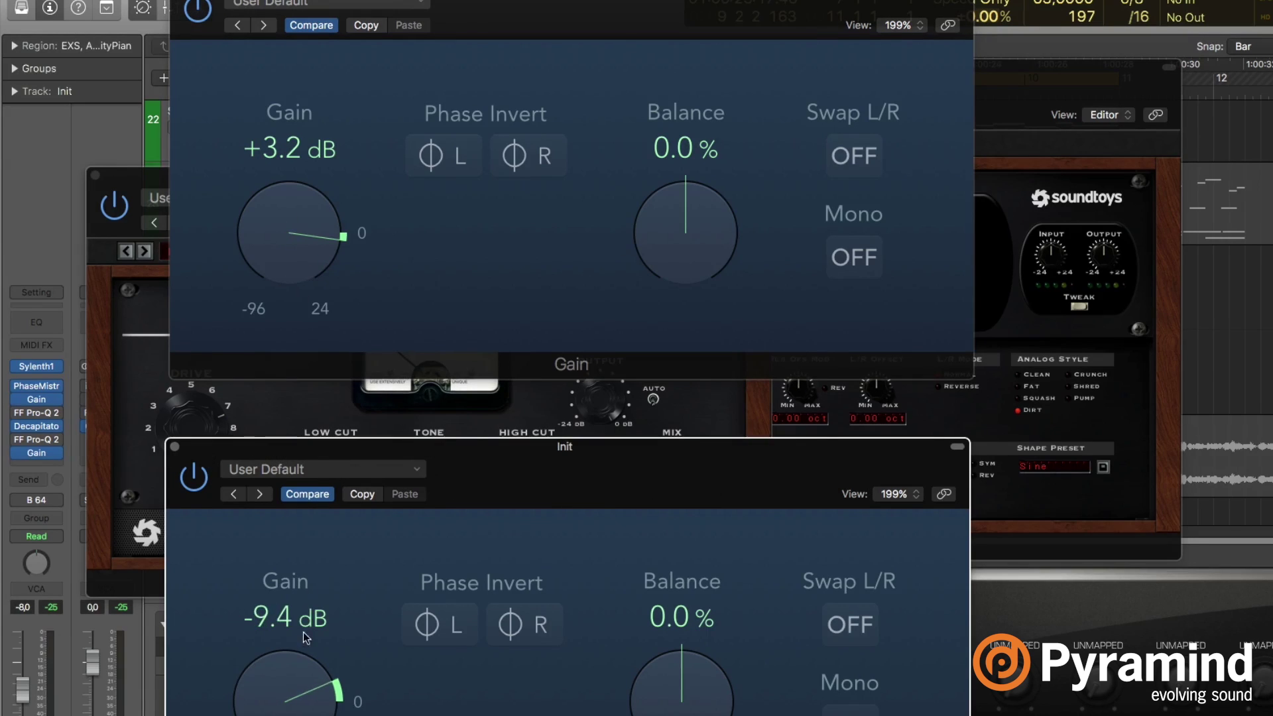
left_click_drag(291, 219, 285, 246)
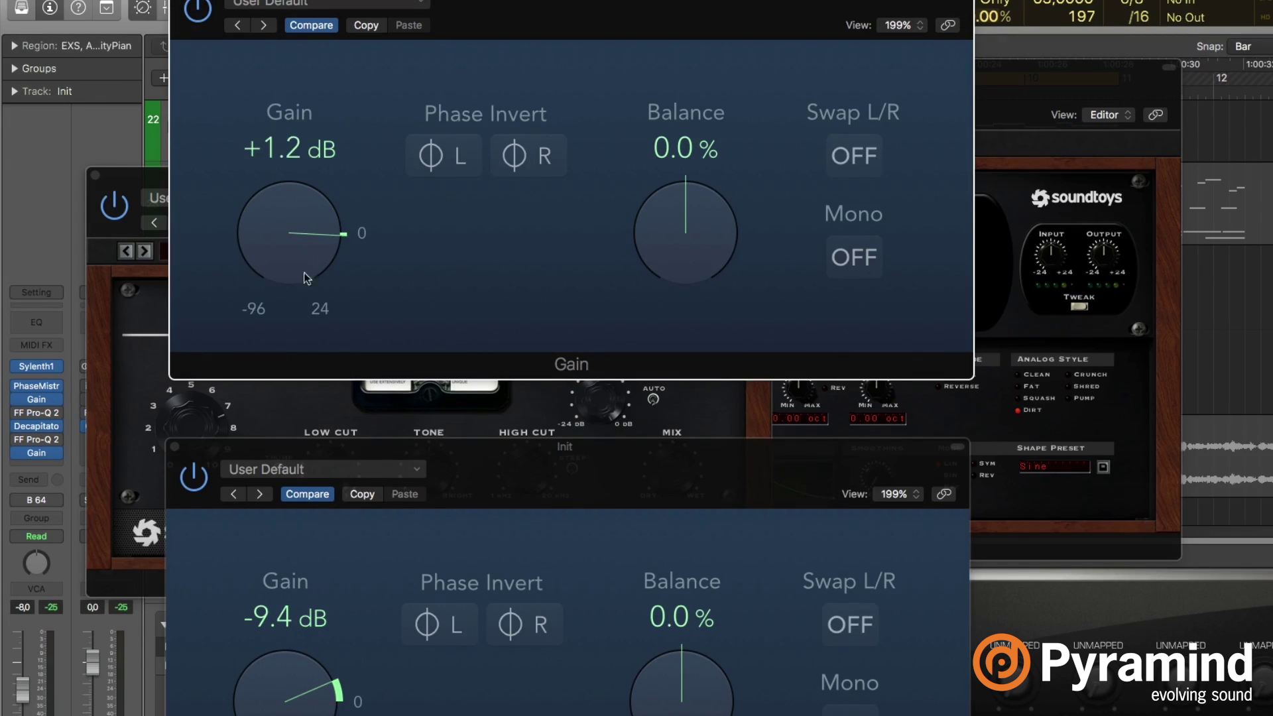
Dismiss the PhaseMistress splash and turn down its modulation depth.
left_click(1041, 186)
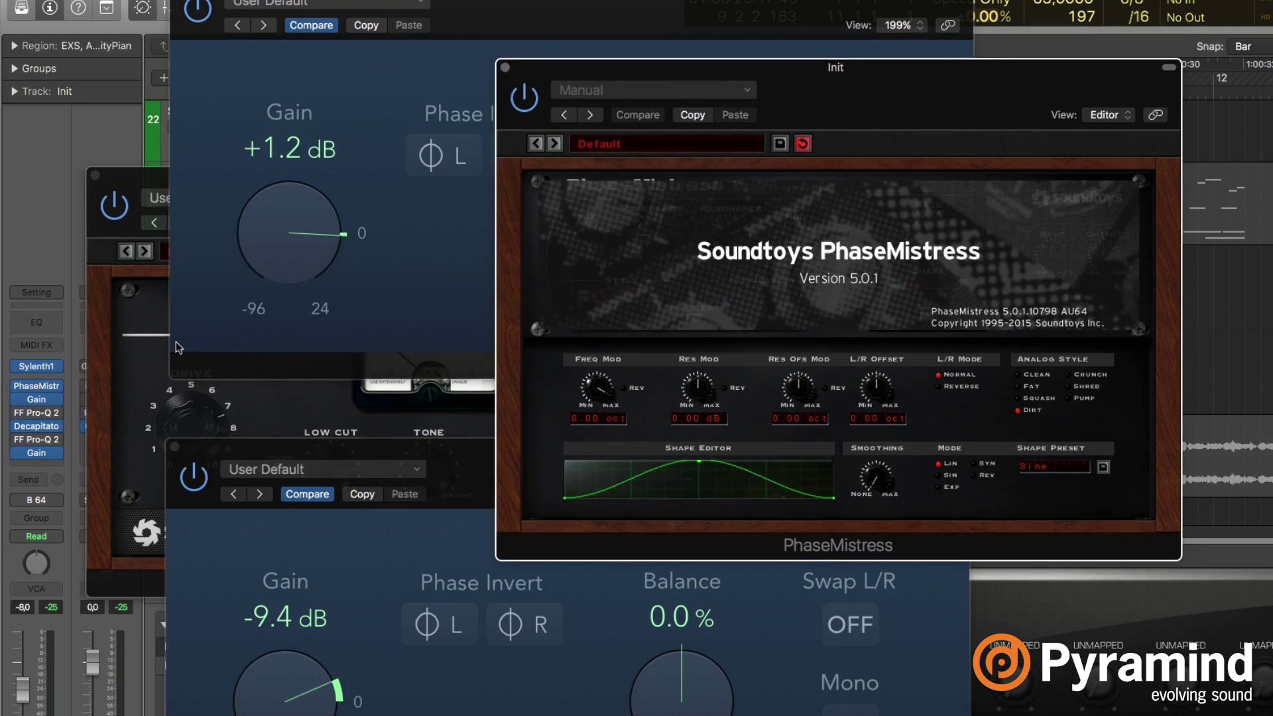
left_click(137, 371)
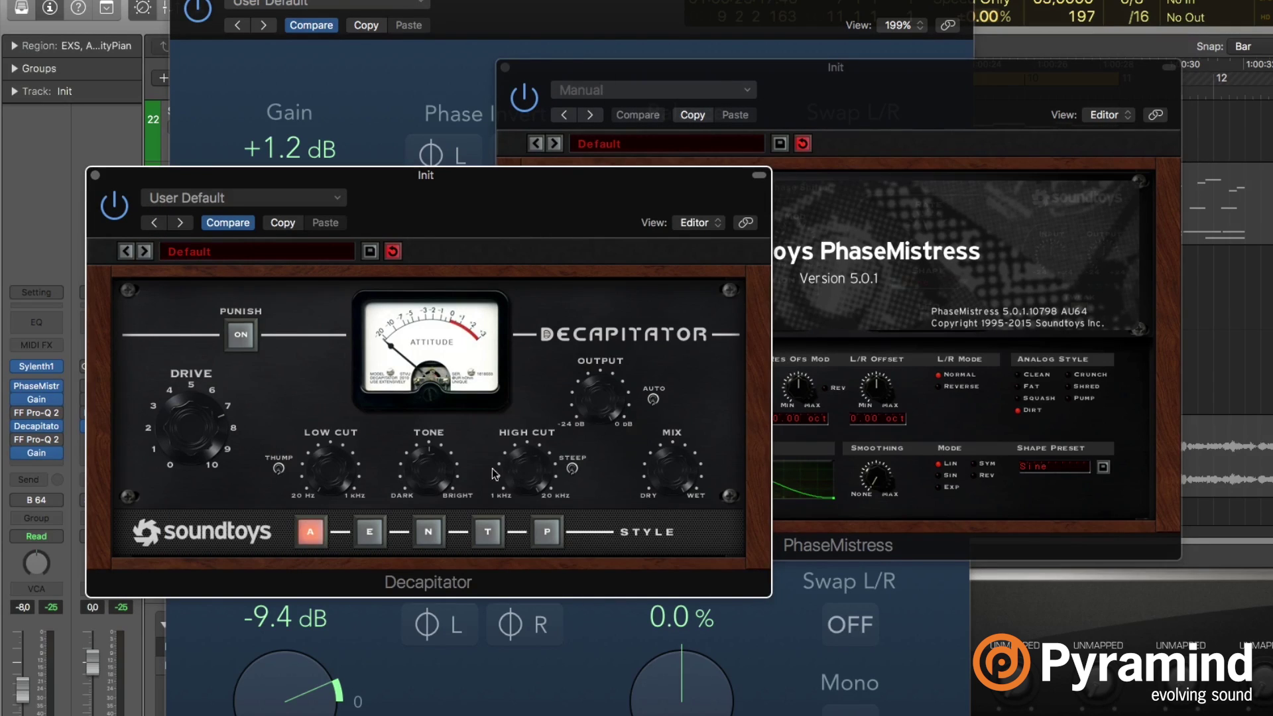
left_click(927, 114)
left_click(1028, 269)
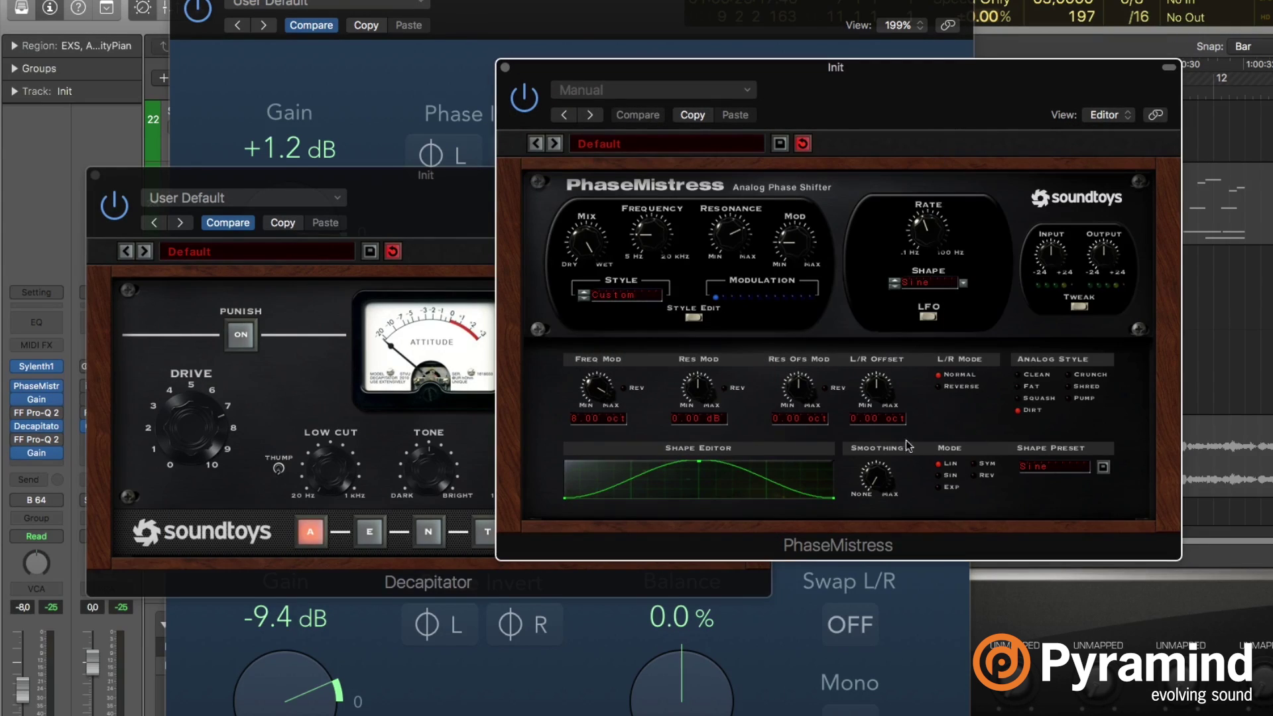
left_click_drag(794, 240, 824, 458)
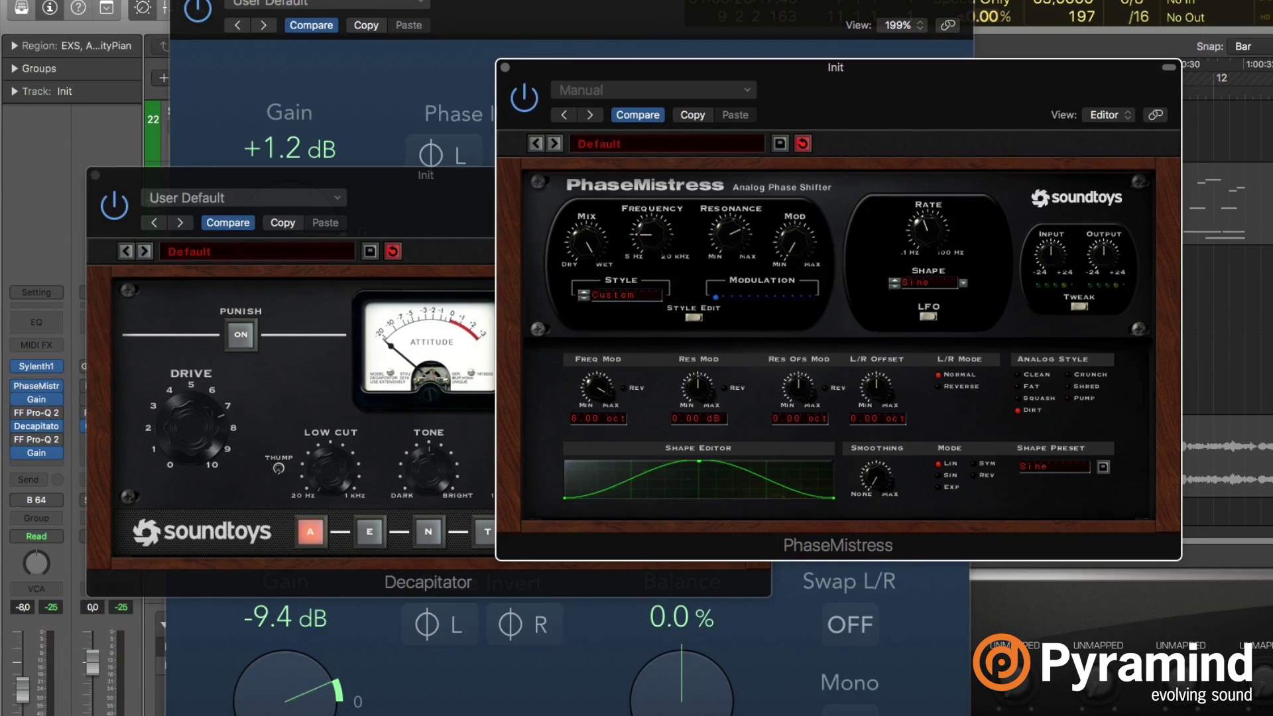
left_click(348, 93)
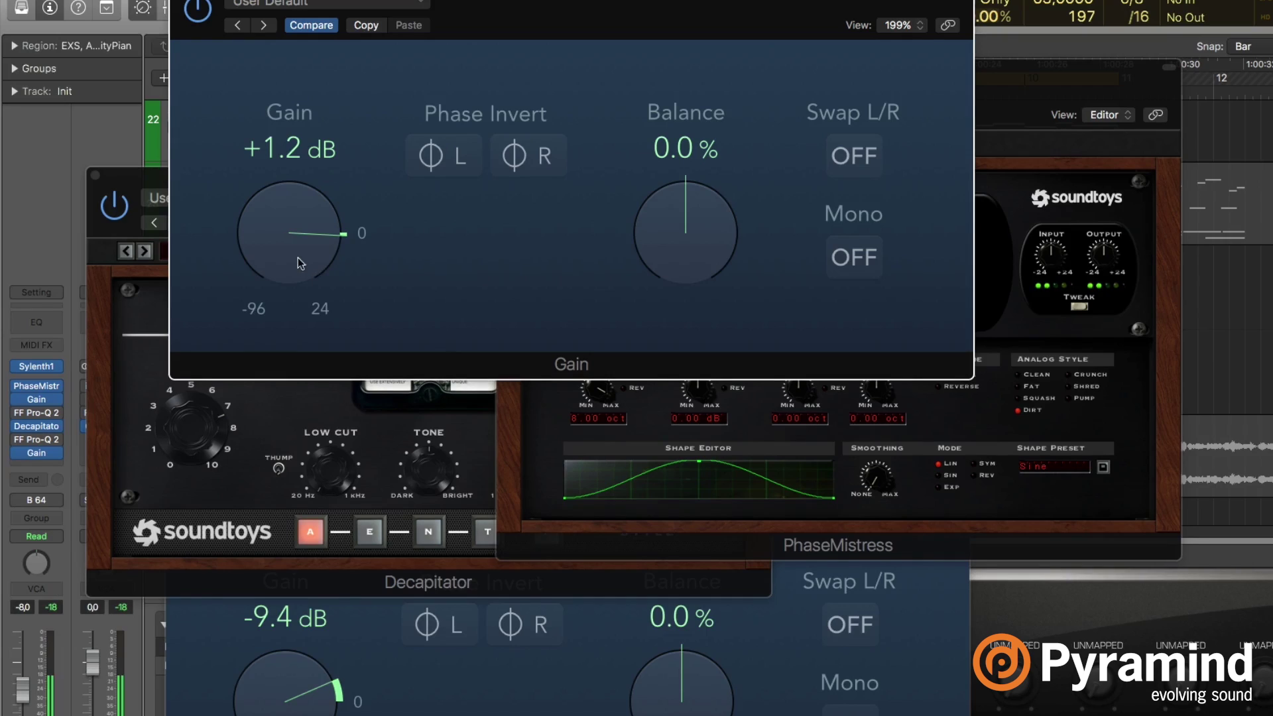
Push the input Gain up to its +24.0 dB maximum and close its window.
left_click_drag(304, 237, 280, 199)
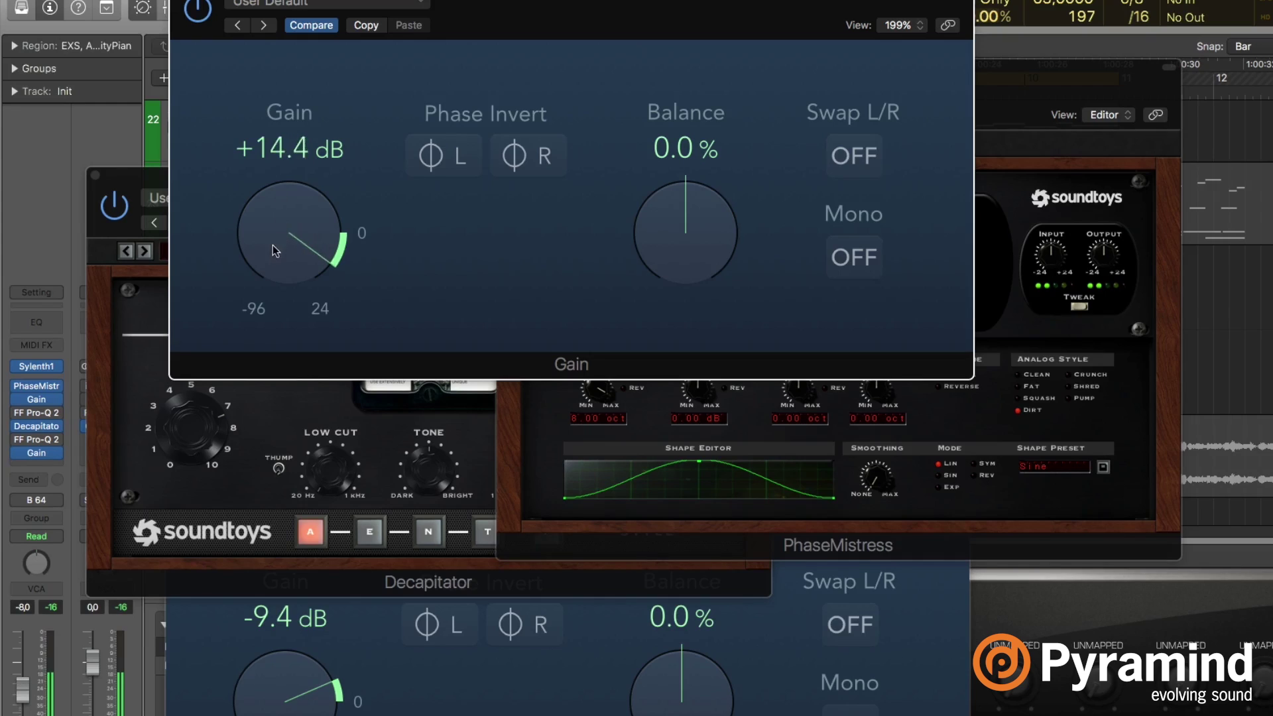
left_click_drag(274, 250, 561, 82)
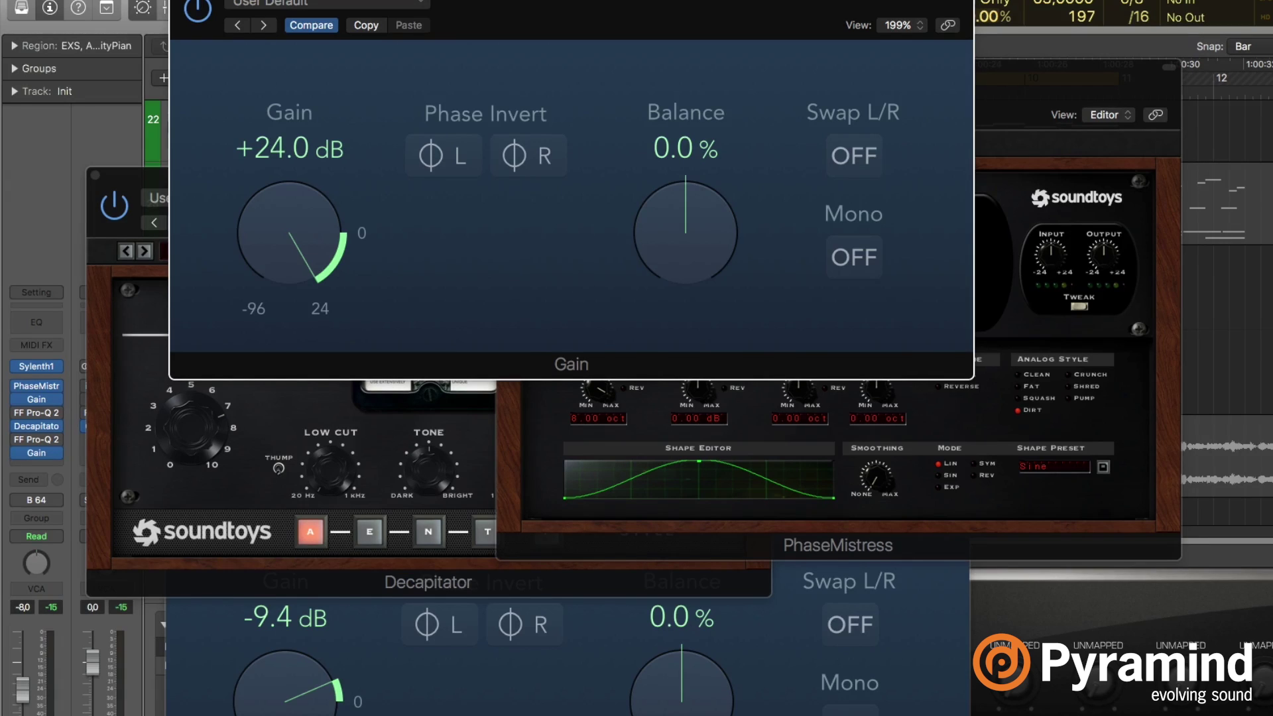
left_click(178, 0)
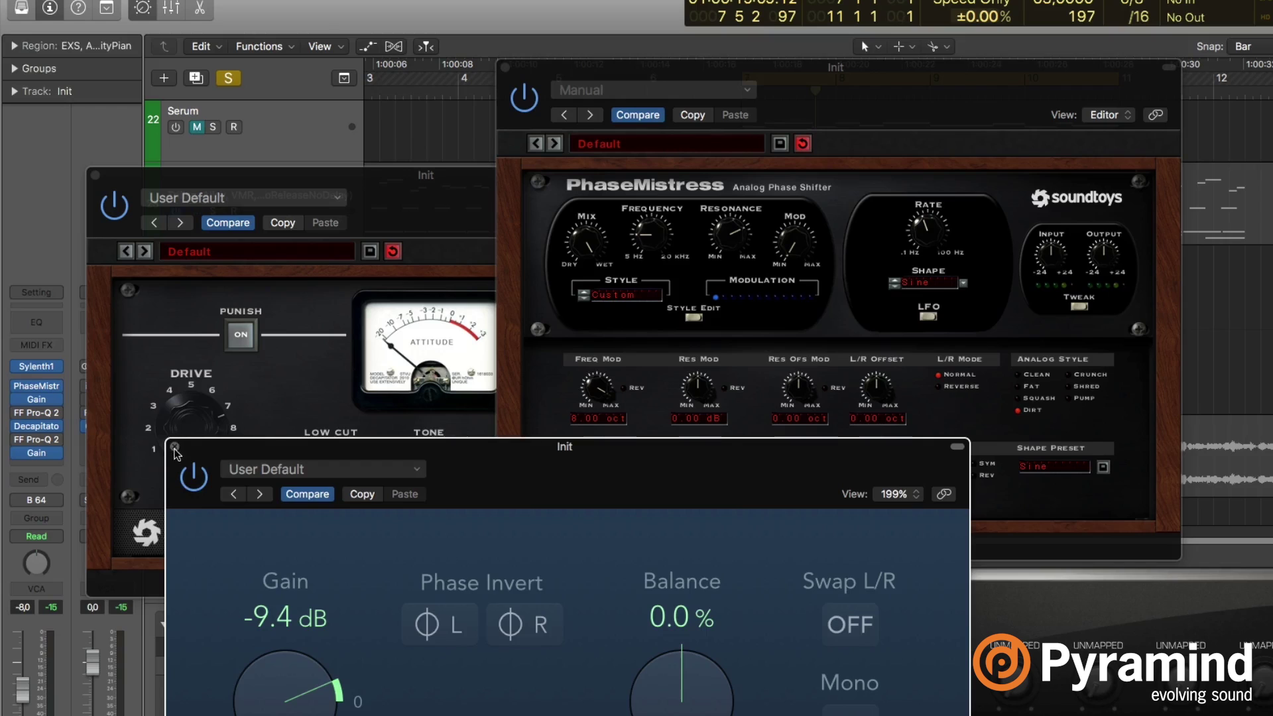
Close the output Gain window and move the Decapitator window up and to the left.
key("super+w")
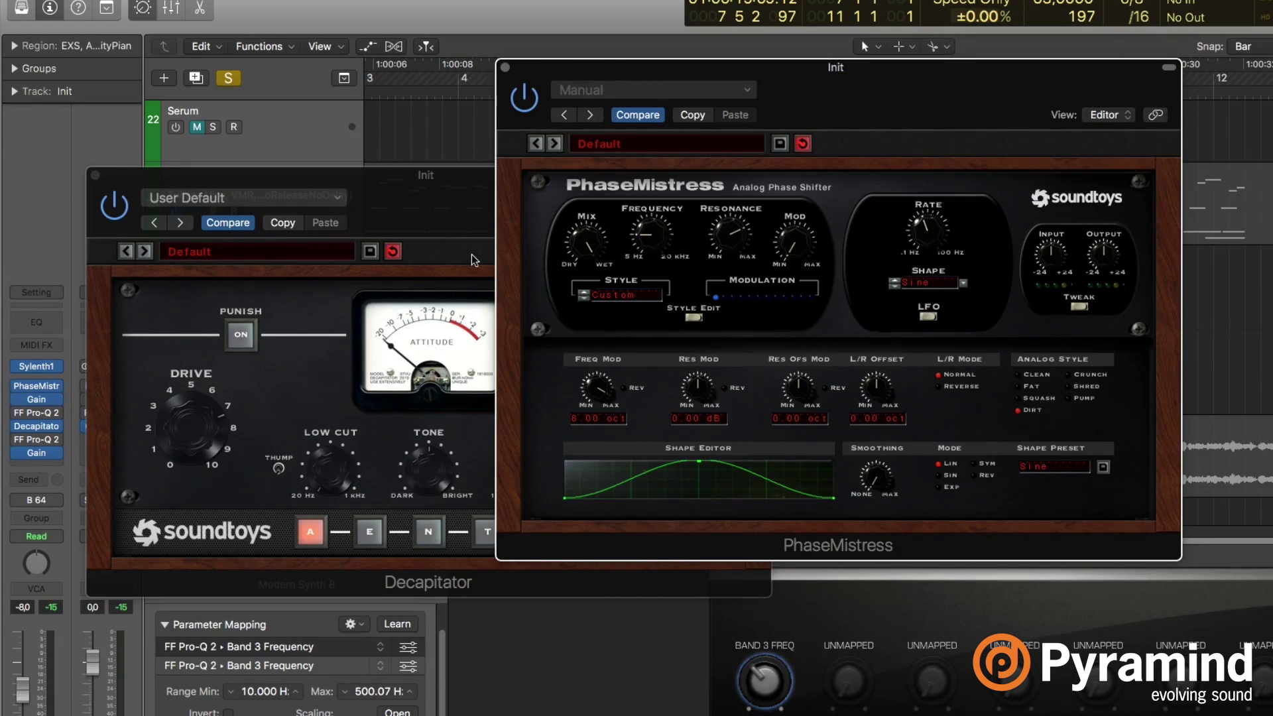
left_click_drag(448, 225, 410, 168)
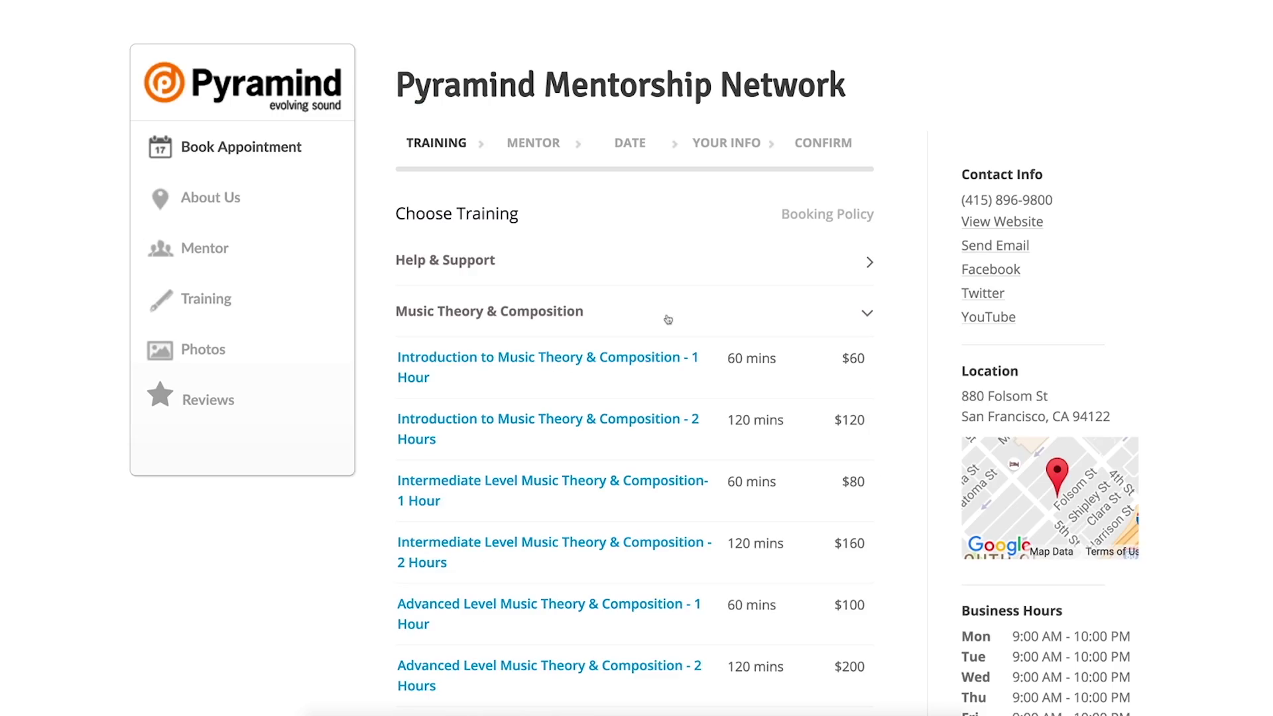
Choose the introductory training session and fill in the booking information fields, including 'Bass Music'.
left_click(579, 371)
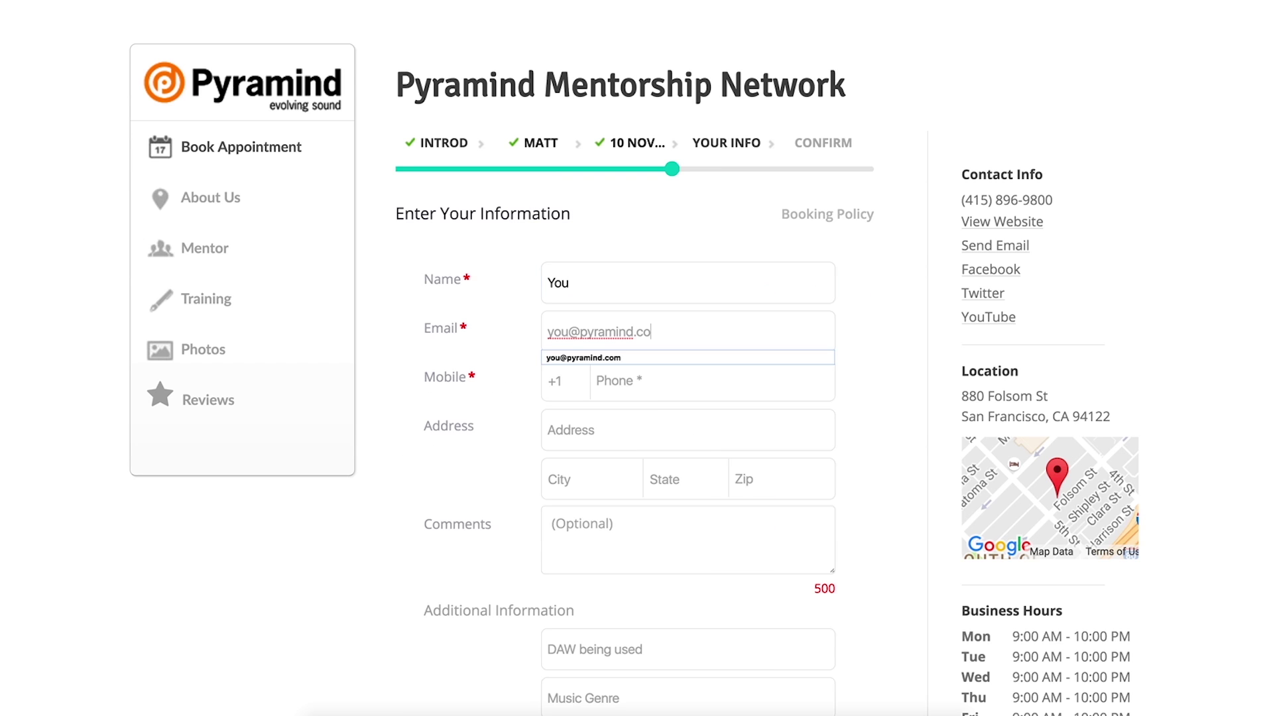
type("567")
scroll(609, 572, "down", 2)
type("Bass Music")
scroll(649, 628, "down", 5)
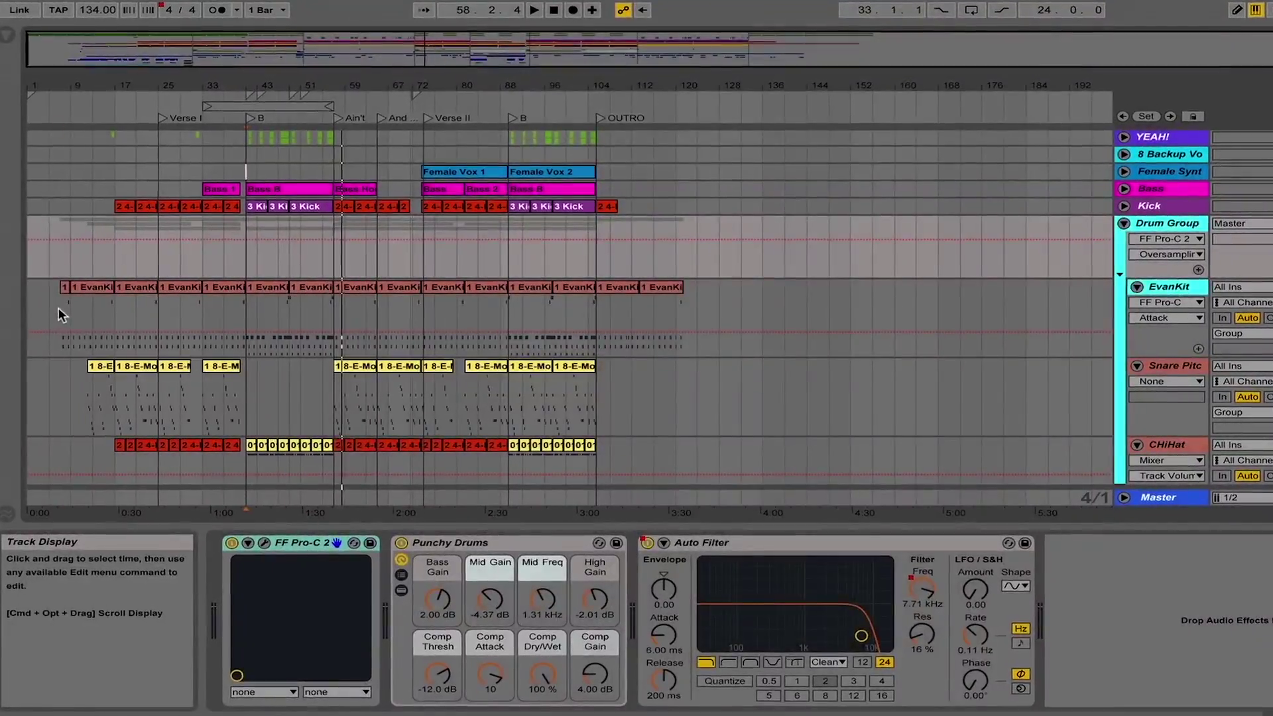
Select the drum kit track to show its Drum Rack with the E-Money Kick pad.
left_click(58, 307)
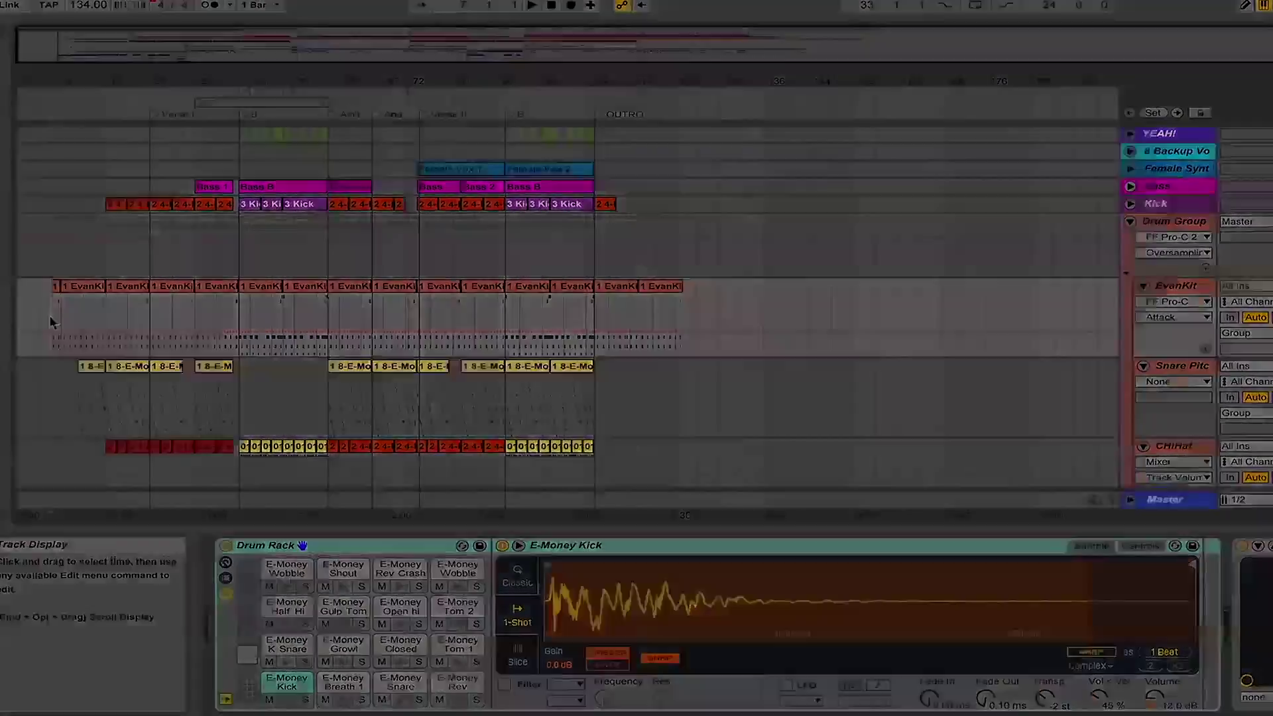